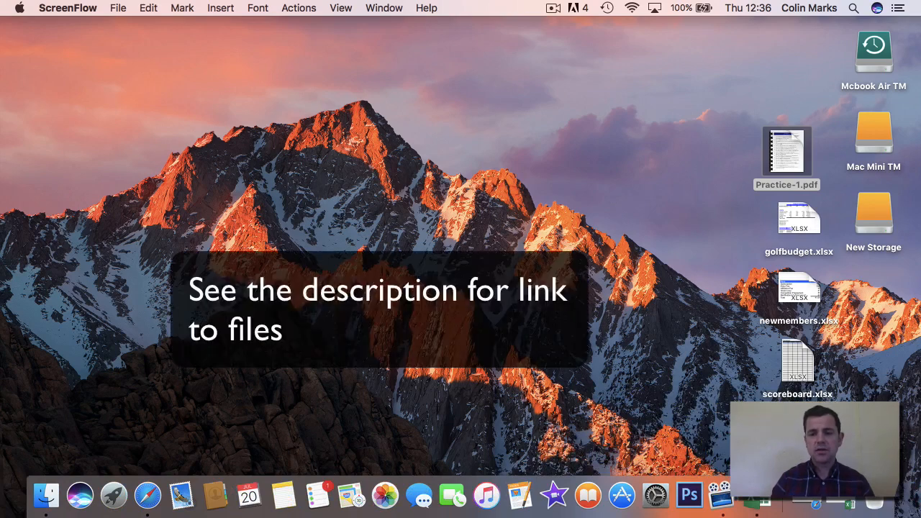
# Step: Move Practice-1.pdf higher up on the desktop, away from the three spreadsheet files
pyautogui.moveTo(842, 404); pyautogui.dragTo(781, 224)
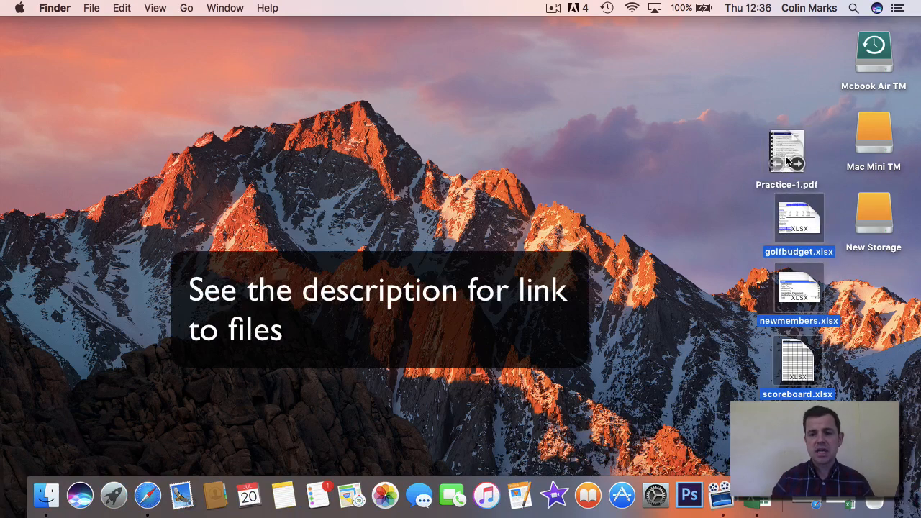
pyautogui.moveTo(787, 161); pyautogui.dragTo(795, 120)
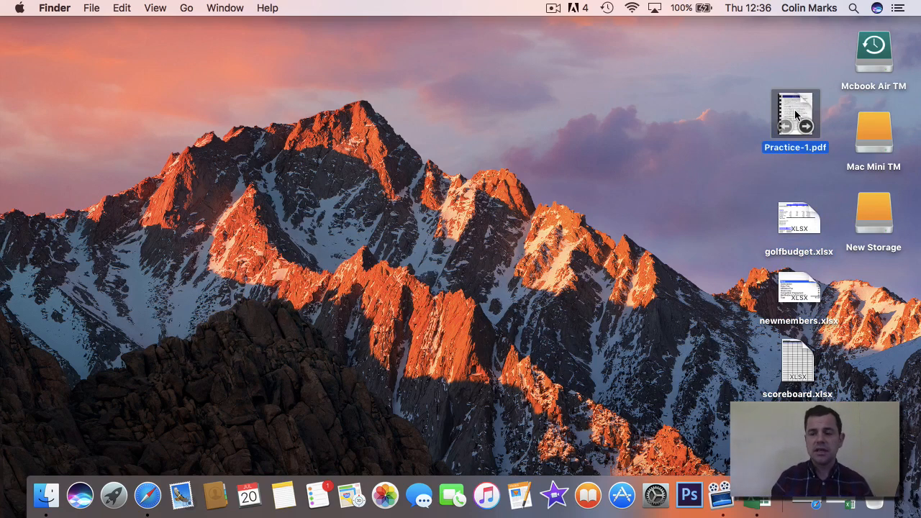
pyautogui.click(801, 177)
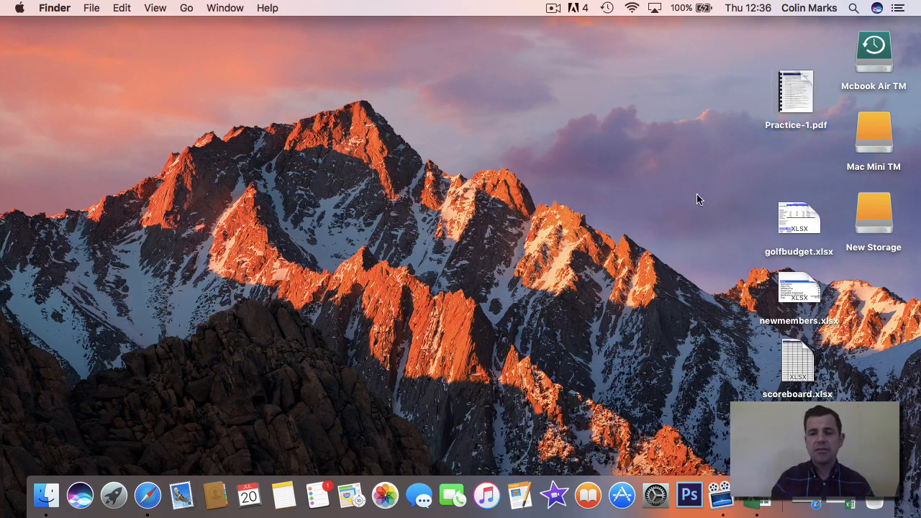
# Step: Create a new folder named "practice 1" on the desktop
pyautogui.rightClick(703, 152)
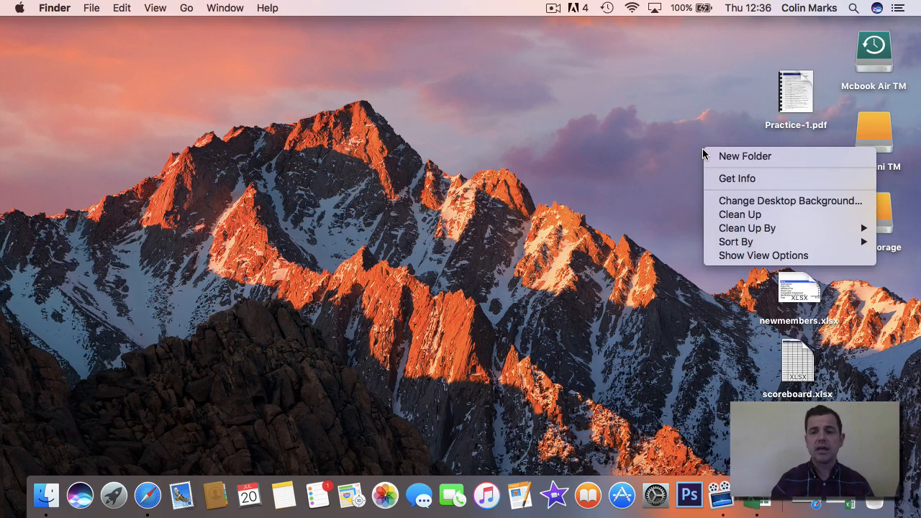
pyautogui.click(733, 156)
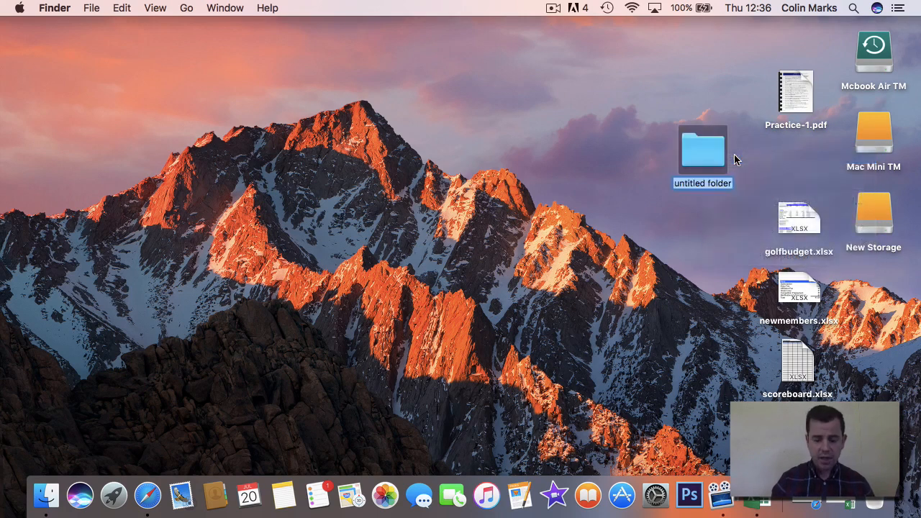
pyautogui.write('prac')
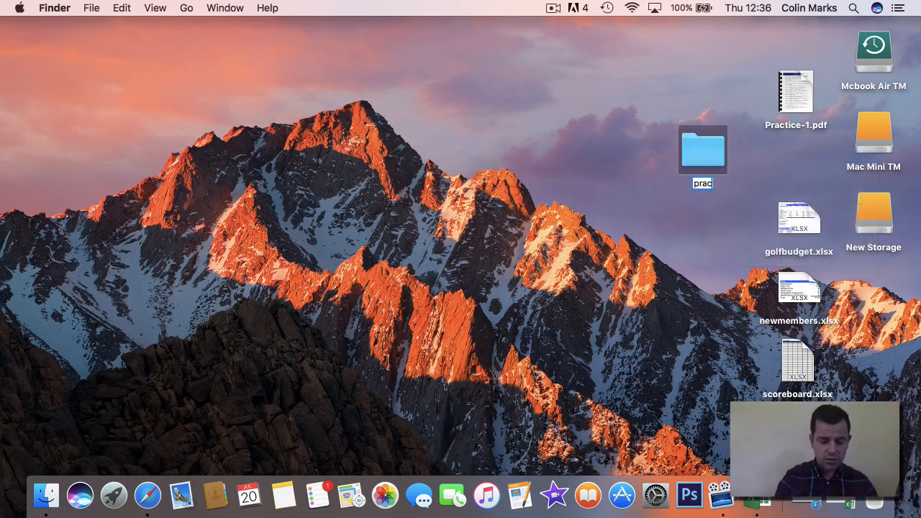
pyautogui.write('tice 1')
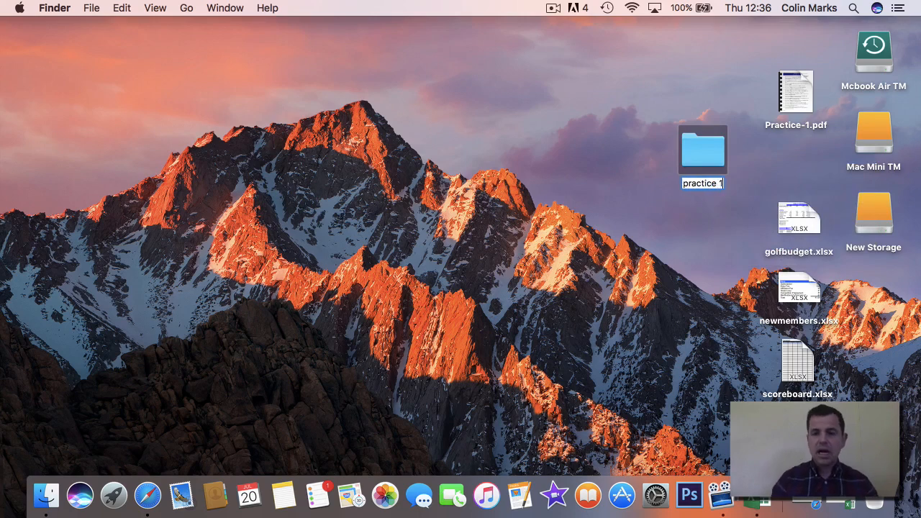
pyautogui.press('Escape')
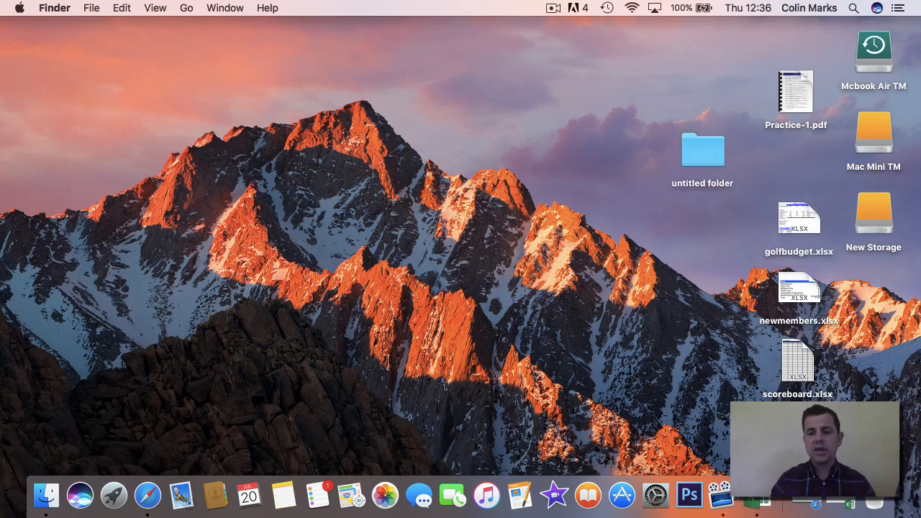
# Step: Put golfbudget.xlsx, newmembers.xlsx and scoreboard.xlsx into the practice 1 folder and shift Practice-1.pdf slightly down on the desktop
pyautogui.moveTo(814, 404); pyautogui.dragTo(805, 227)
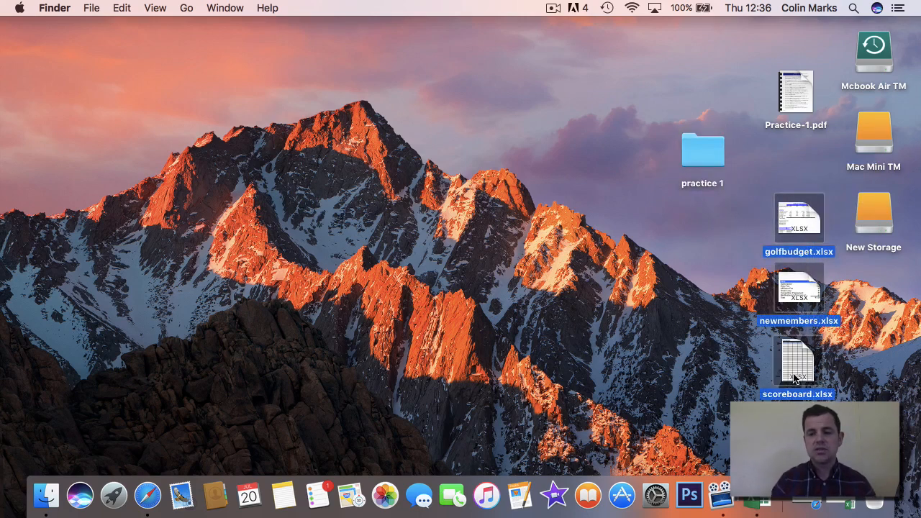
pyautogui.moveTo(787, 219); pyautogui.dragTo(667, 145)
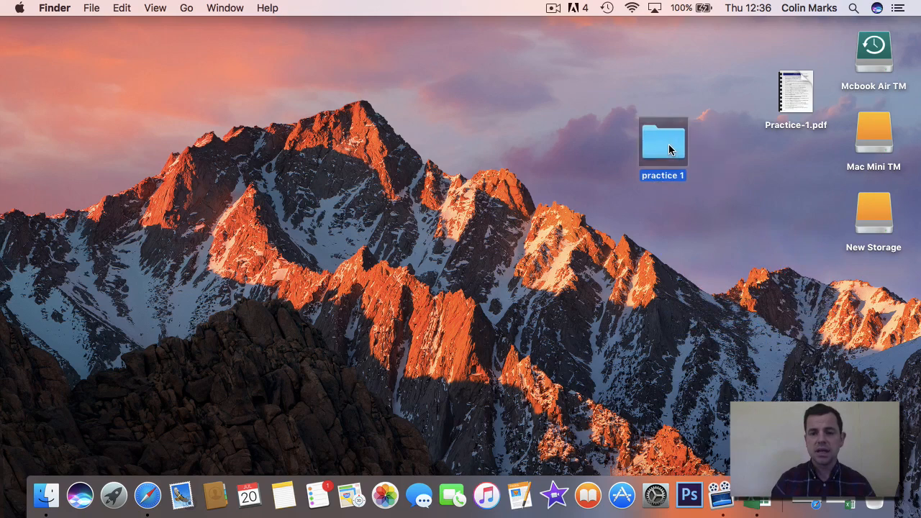
pyautogui.moveTo(791, 89); pyautogui.dragTo(792, 128)
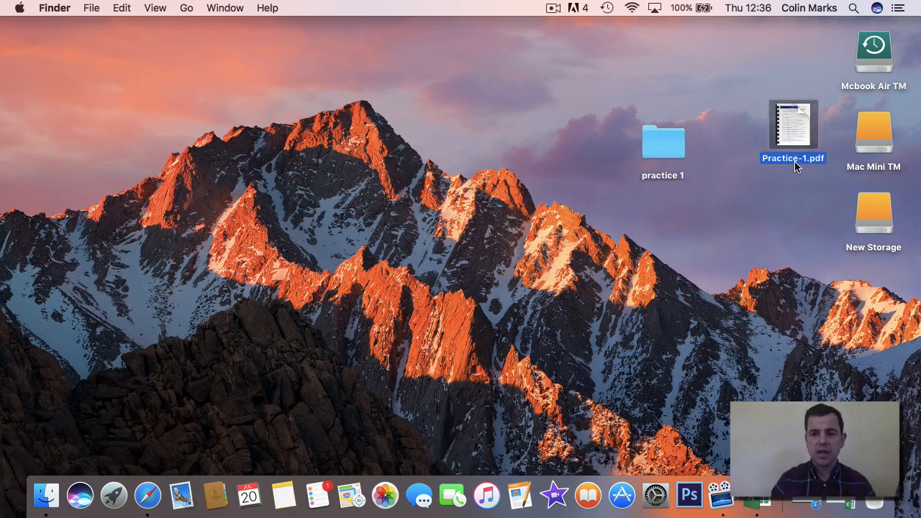
pyautogui.moveTo(801, 126)
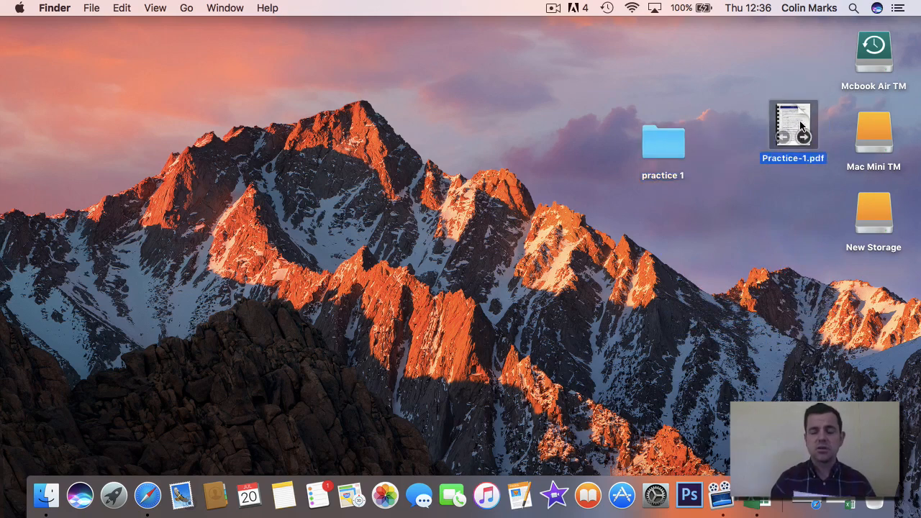
# Step: Open golfbudget.xlsx from the practice 1 folder in Excel and show the workbook full screen
pyautogui.click(659, 145)
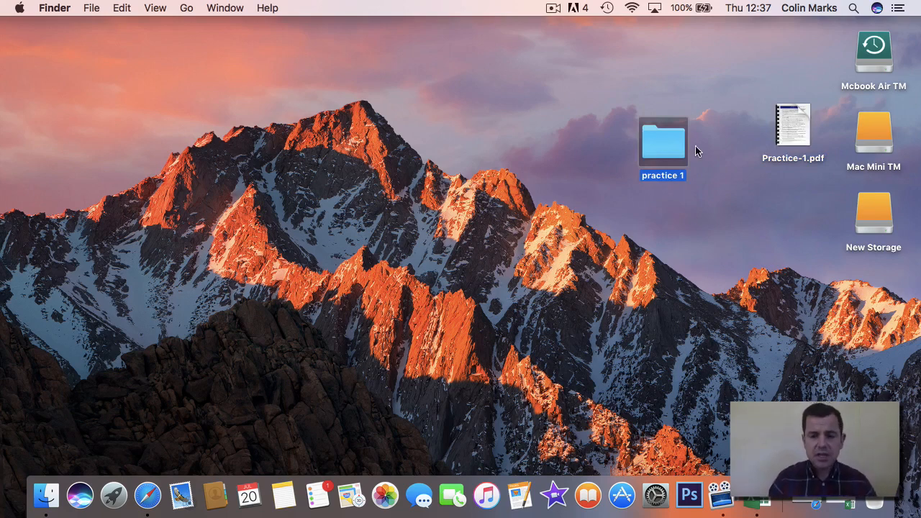
pyautogui.doubleClick(652, 145)
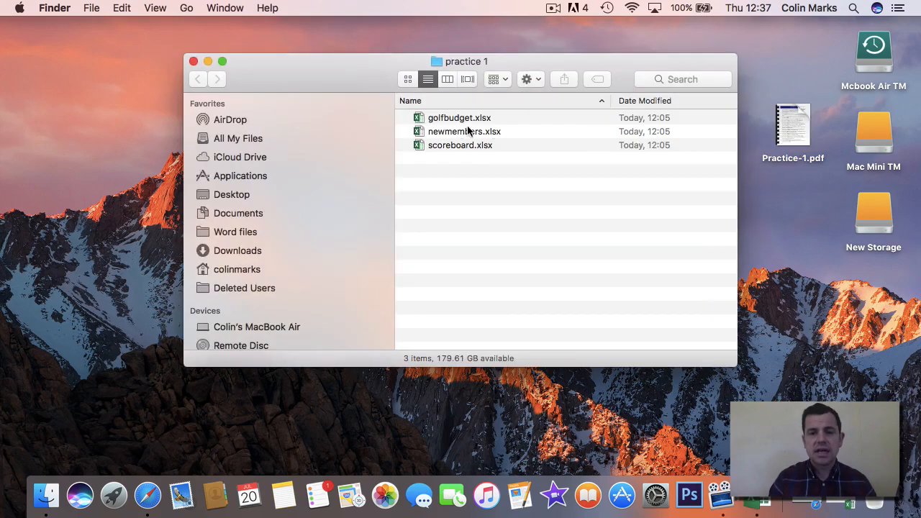
pyautogui.doubleClick(453, 121)
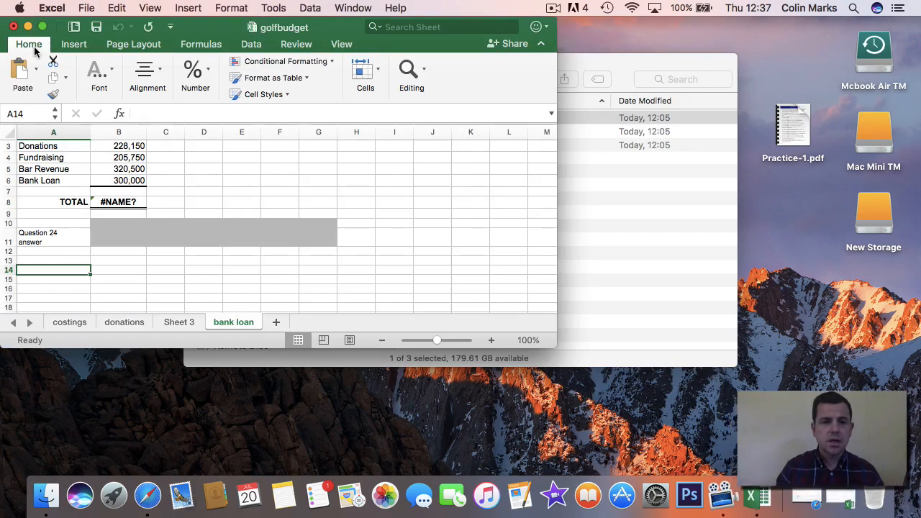
pyautogui.click(42, 27)
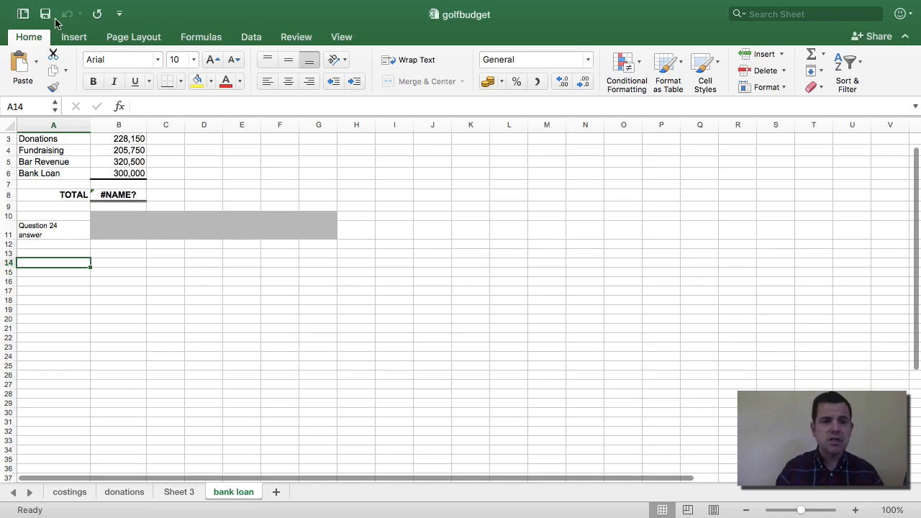
# Step: Save a copy of the workbook as "extensionbudget" in the practice 1 folder, in Excel Workbook (.xlsx) format
pyautogui.click(86, 8)
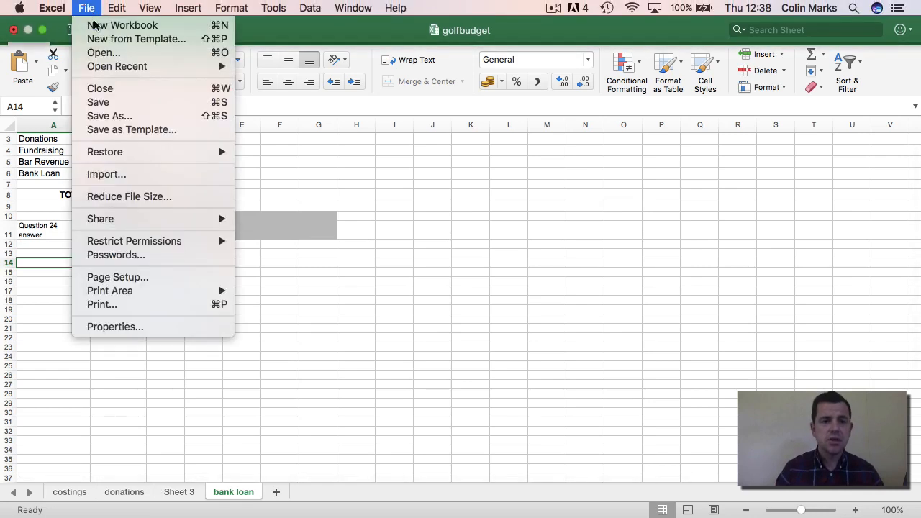
pyautogui.click(110, 115)
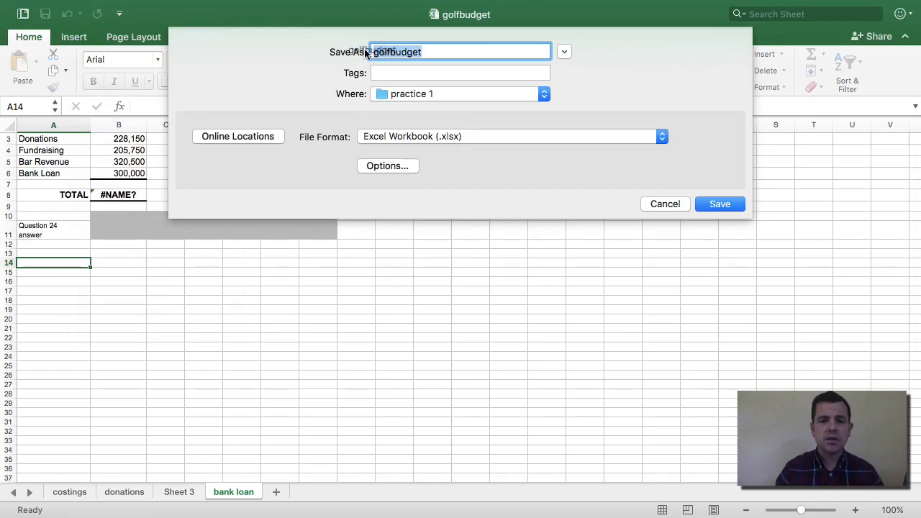
pyautogui.click(390, 50)
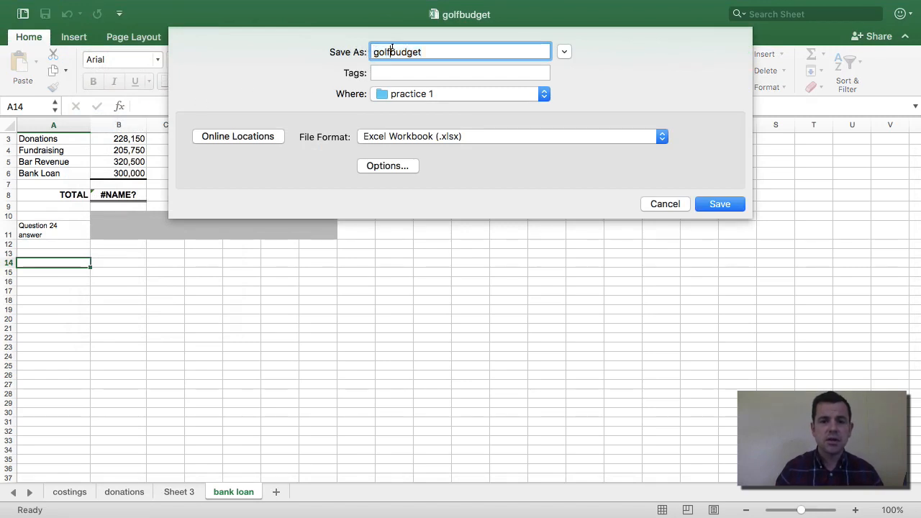
pyautogui.press('BackSpace')
pyautogui.press('BackSpace')
pyautogui.press('BackSpace')
pyautogui.press('BackSpace')
pyautogui.write('Ext')
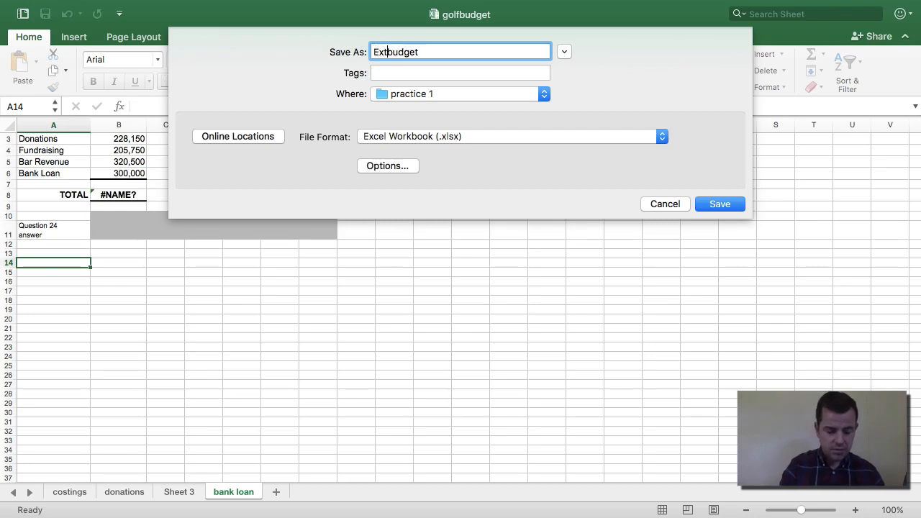
pyautogui.write('ension')
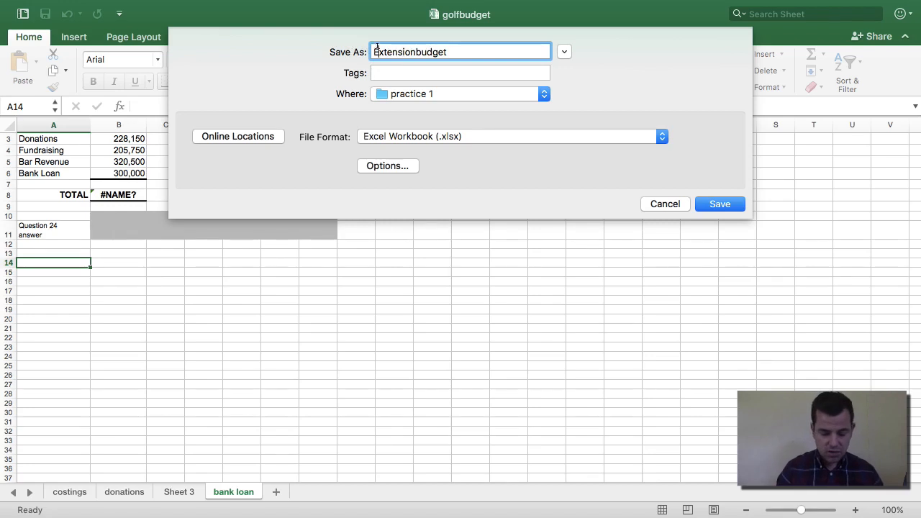
pyautogui.click(377, 51)
pyautogui.press('BackSpace')
pyautogui.write('e')
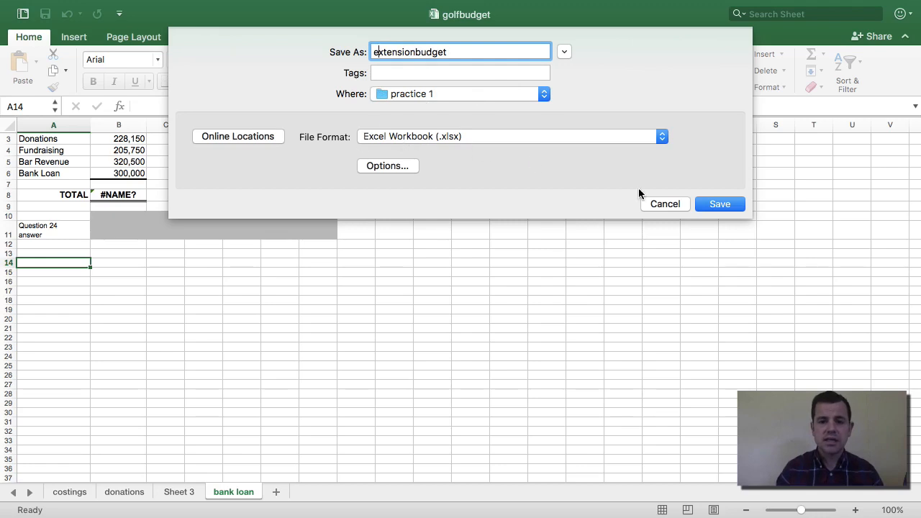
pyautogui.click(715, 204)
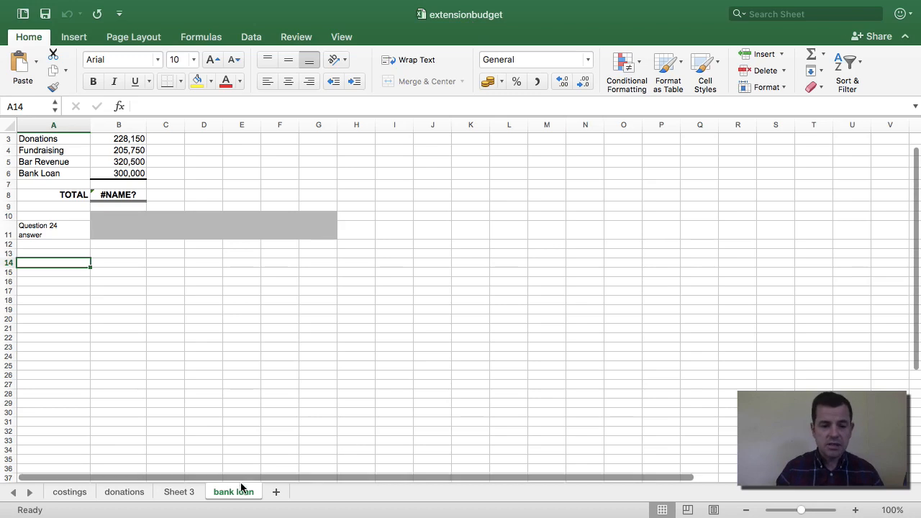
# Step: Display the costings sheet at 100% zoom
pyautogui.click(74, 495)
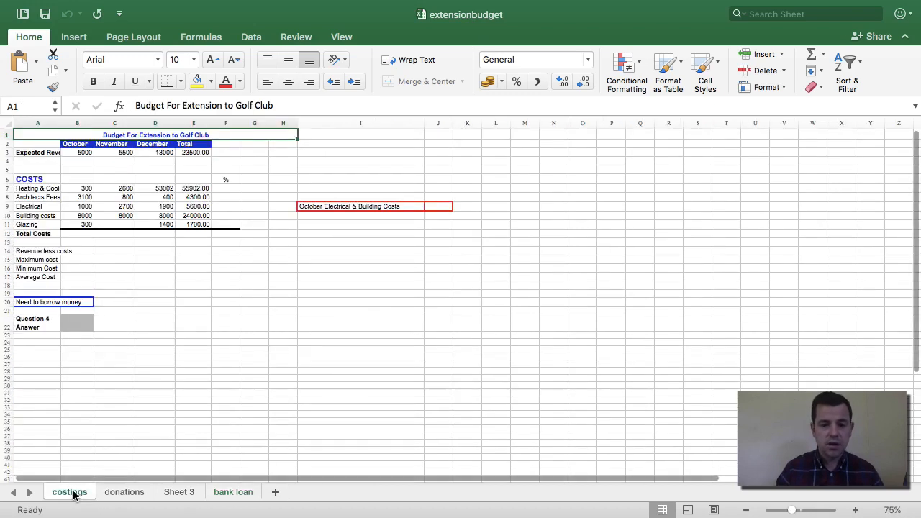
pyautogui.click(854, 509)
pyautogui.click(854, 509)
pyautogui.click(854, 509)
pyautogui.click(855, 509)
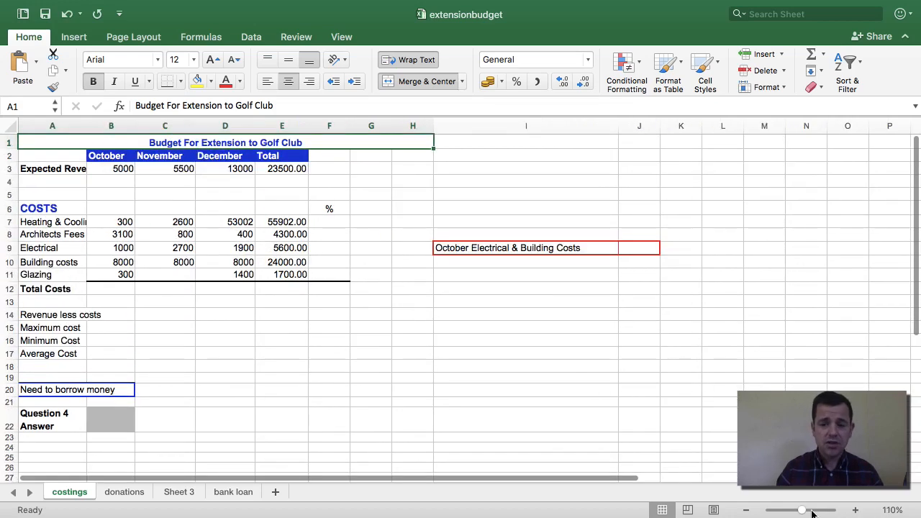
pyautogui.click(746, 510)
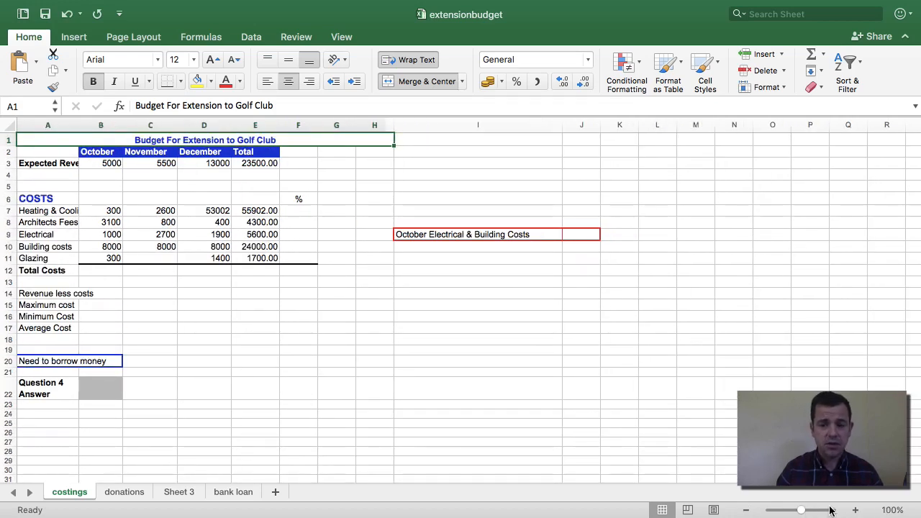
pyautogui.click(893, 510)
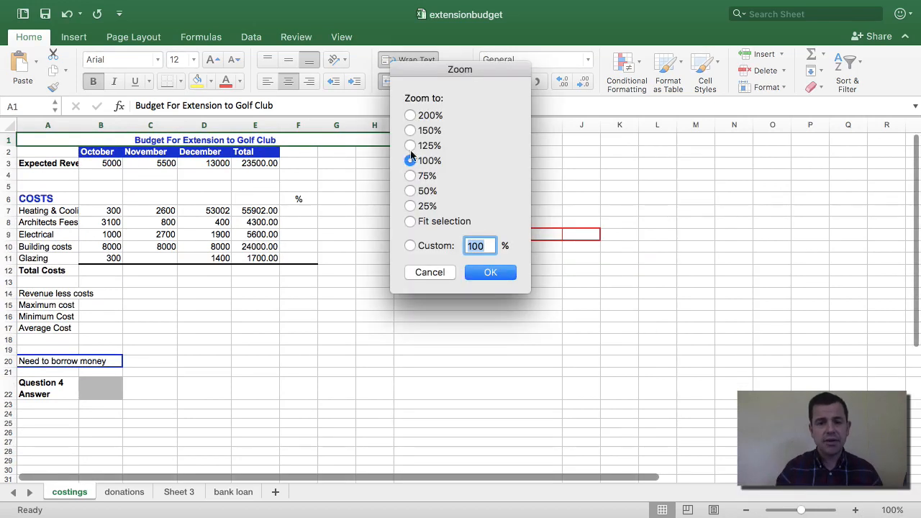
pyautogui.click(418, 272)
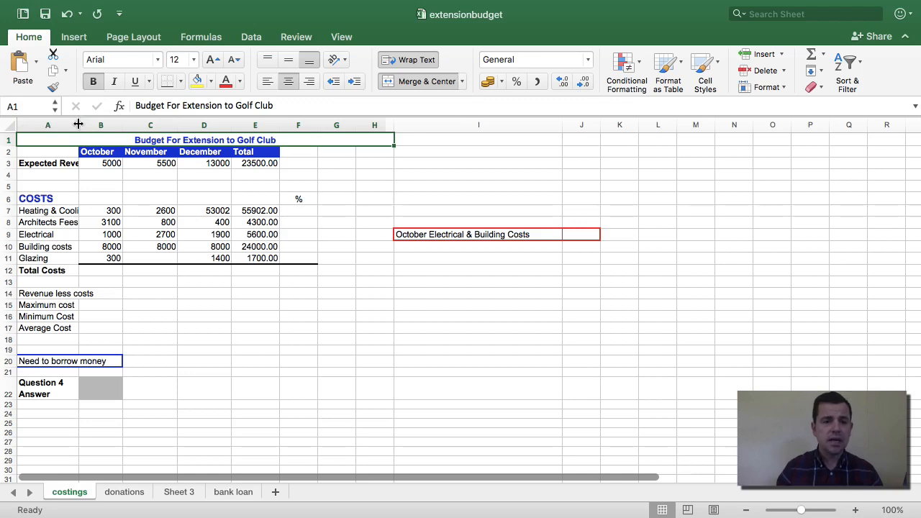
# Step: Widen column A of the costings sheet so that its row labels fit completely
pyautogui.moveTo(79, 125); pyautogui.dragTo(112, 121)
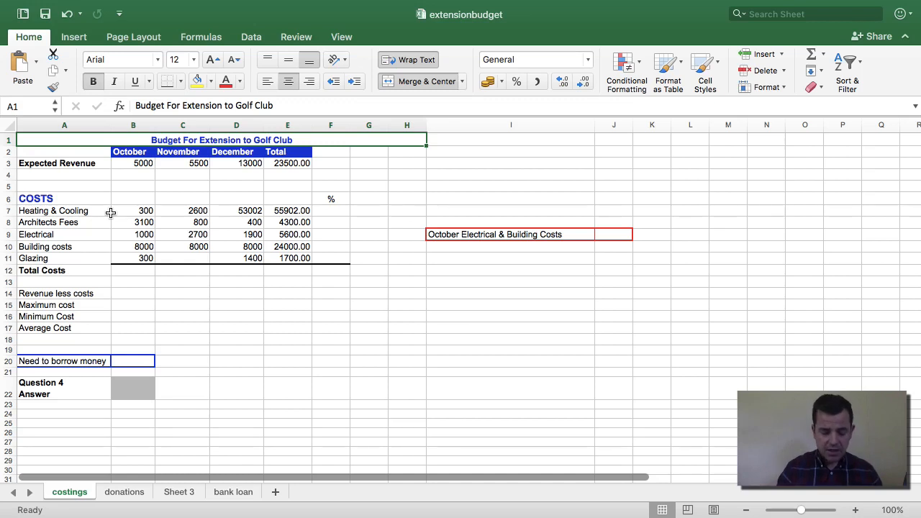
# Step: Compare the Total formulas for Heating & Cooling and Architects Fees, and look at the Question 4 Answer area
pyautogui.click(291, 210)
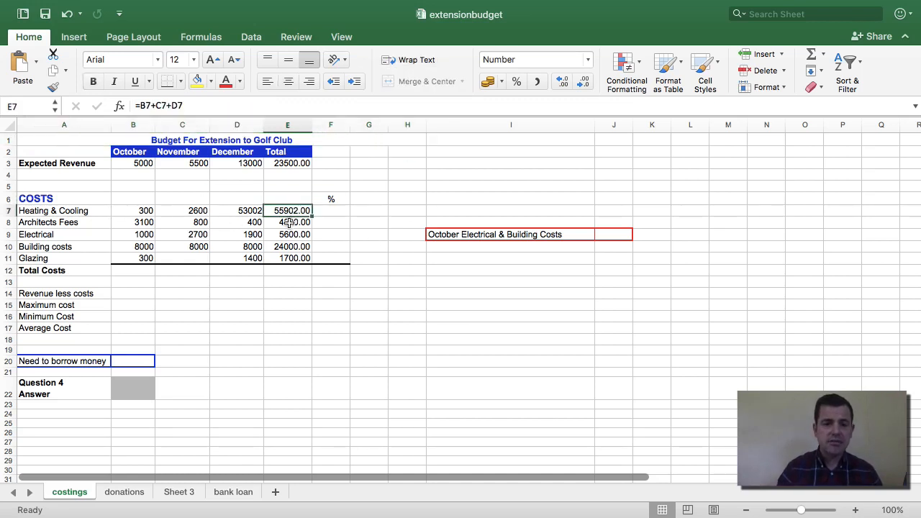
pyautogui.click(287, 222)
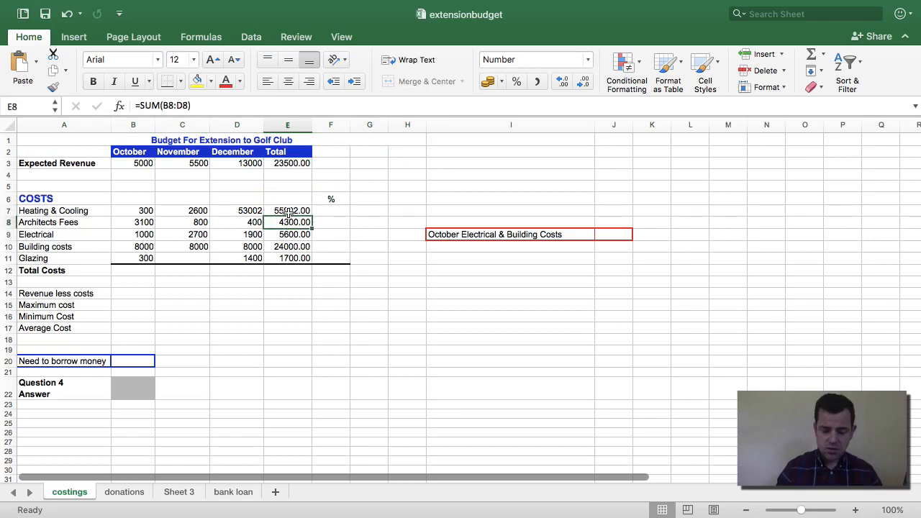
pyautogui.press('XF86AudioRaiseVolume')
pyautogui.press('XF86AudioRaiseVolume')
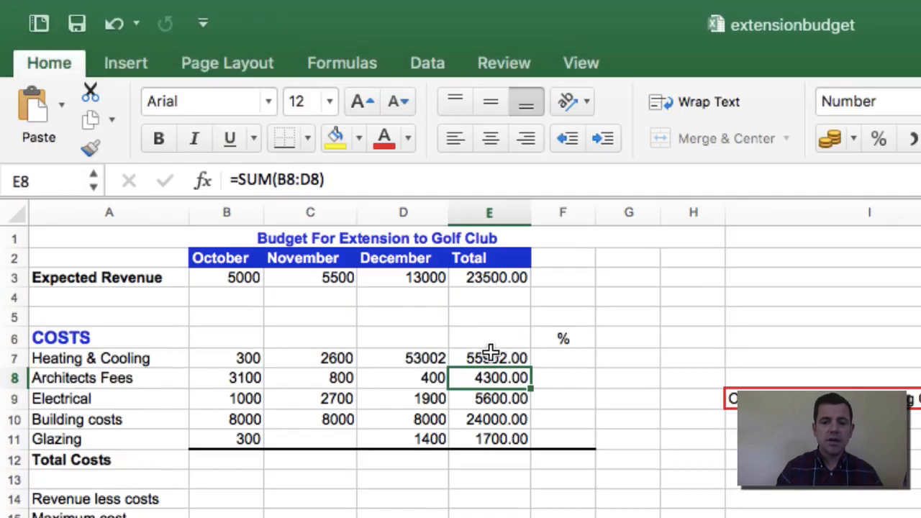
pyautogui.click(489, 356)
pyautogui.click(492, 376)
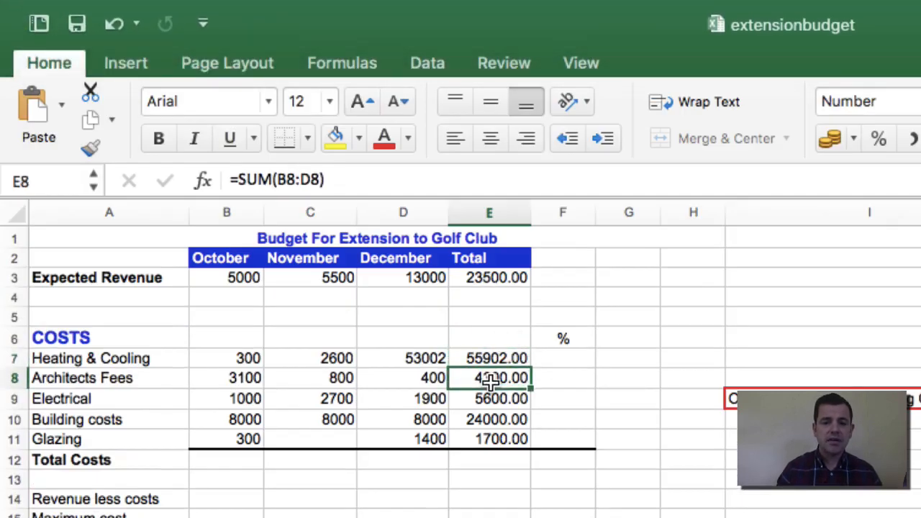
pyautogui.scroll(-1, 489, 385)
pyautogui.scroll(-10, 489, 385)
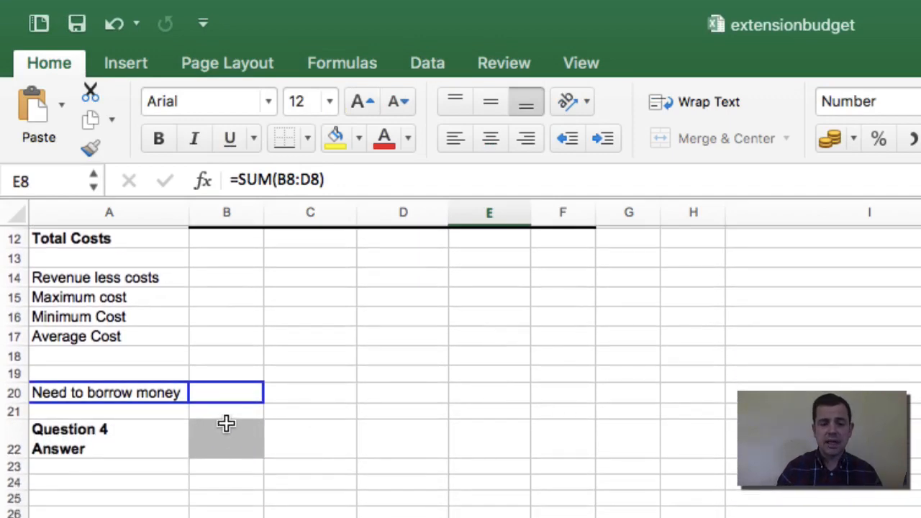
pyautogui.scroll(5, 337, 371)
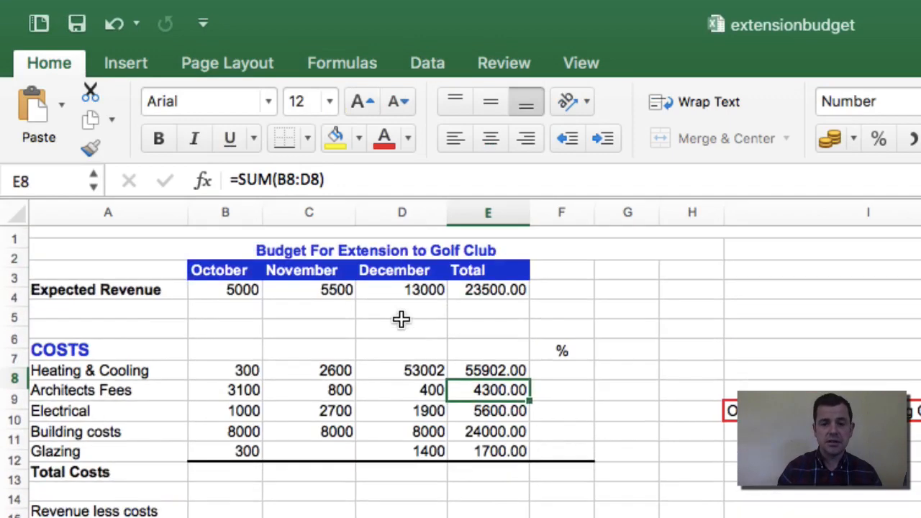
# Step: Examine which cells the Total formulas in E7 and E8 add up, opening each formula to see its referenced range
pyautogui.click(488, 359)
pyautogui.click(488, 372)
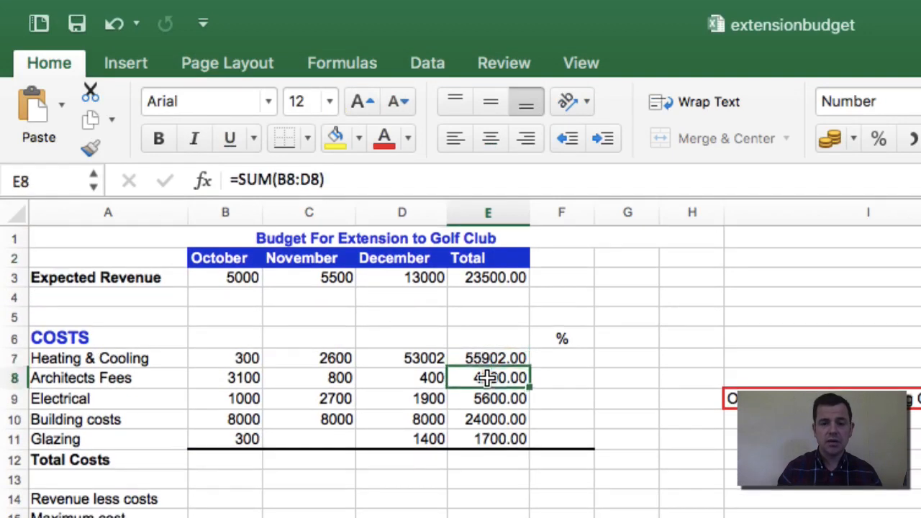
pyautogui.click(489, 358)
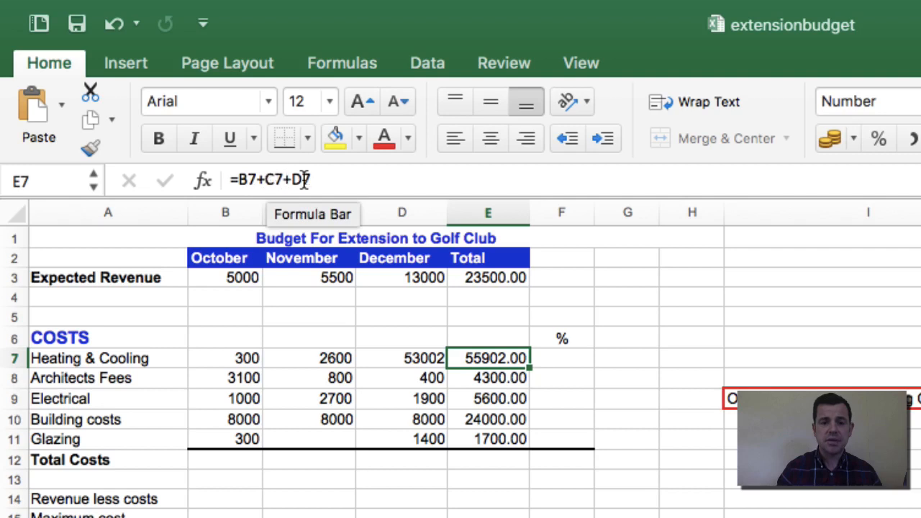
pyautogui.click(487, 380)
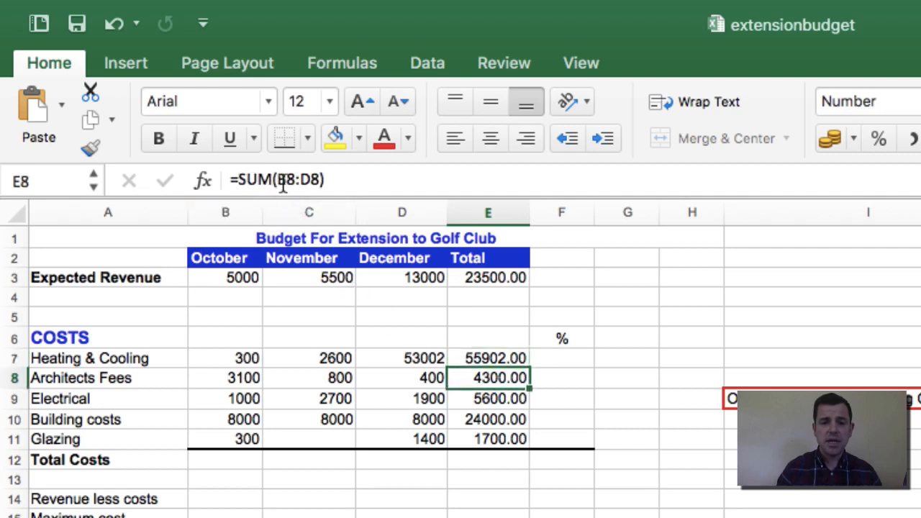
pyautogui.doubleClick(479, 357)
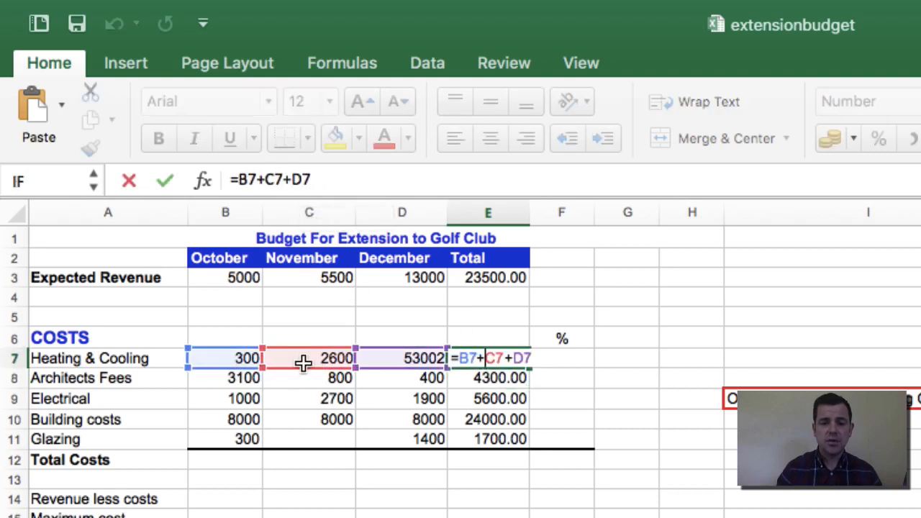
pyautogui.click(478, 382)
pyautogui.doubleClick(478, 380)
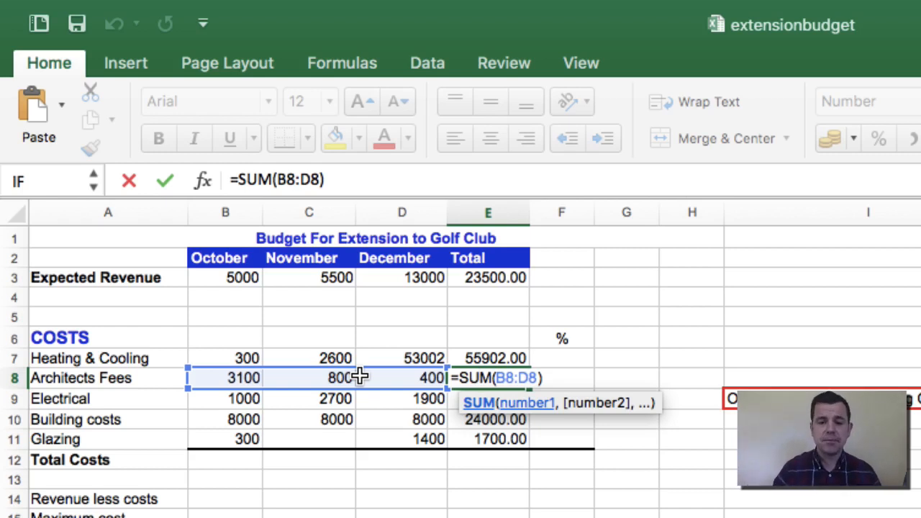
pyautogui.press('Return')
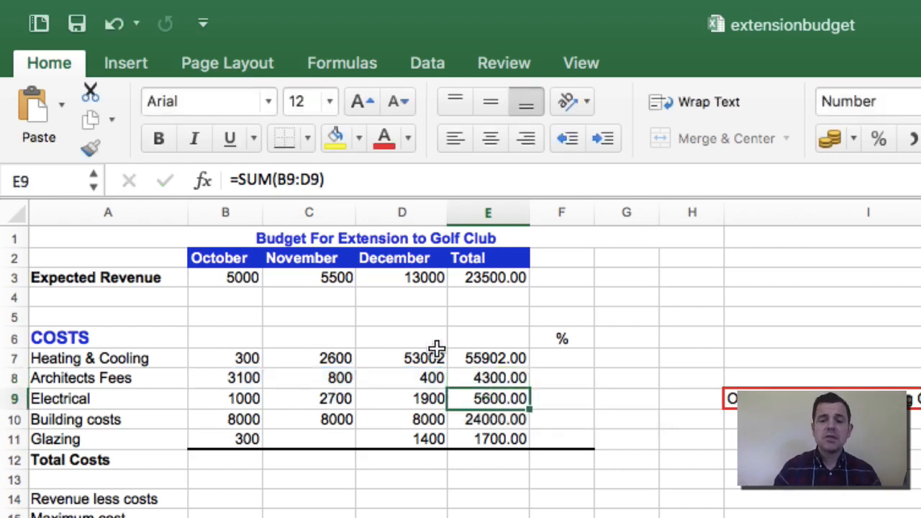
pyautogui.click(483, 381)
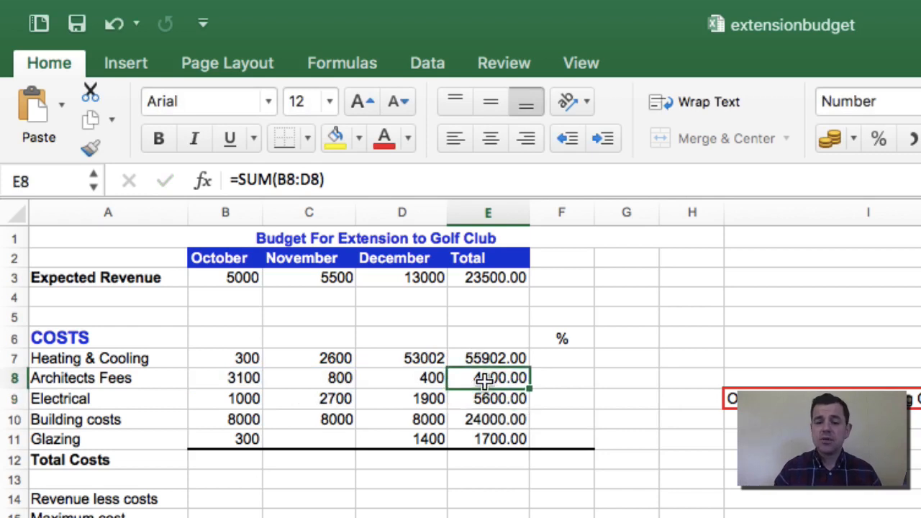
pyautogui.doubleClick(488, 379)
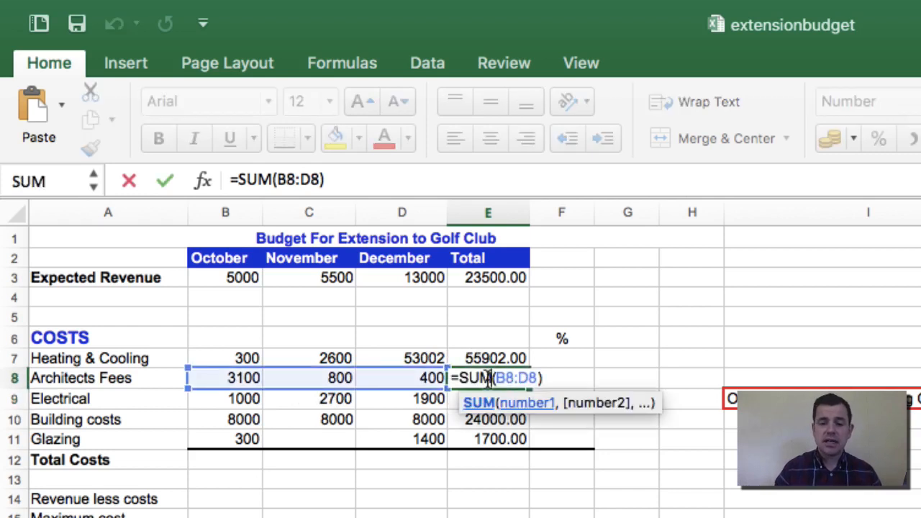
pyautogui.press('Return')
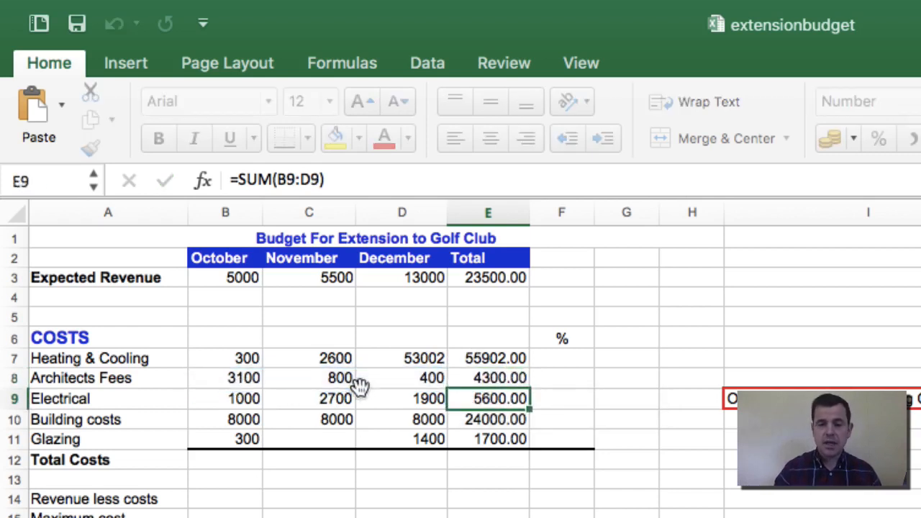
# Step: Try inserting a blank column before the Total column, with 766 as the extra cost for both Heating & Cooling and Architects Fees
pyautogui.rightClick(481, 212)
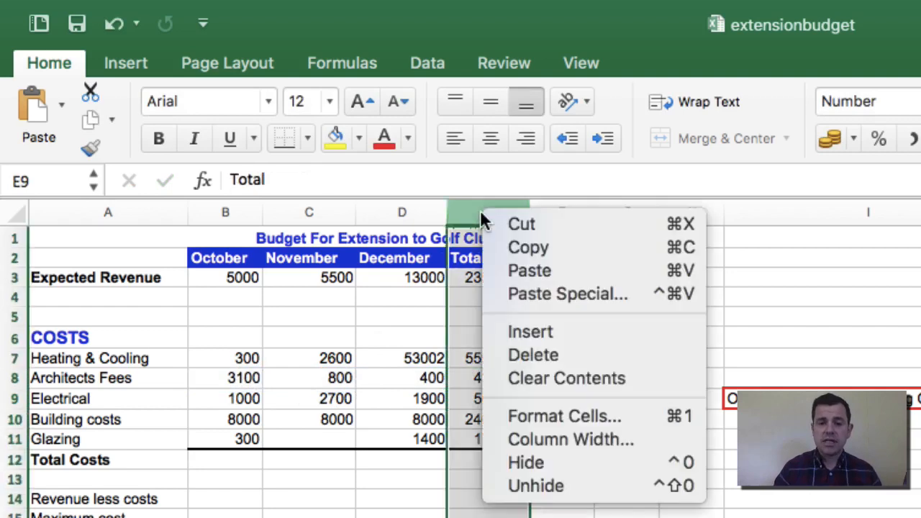
pyautogui.click(512, 332)
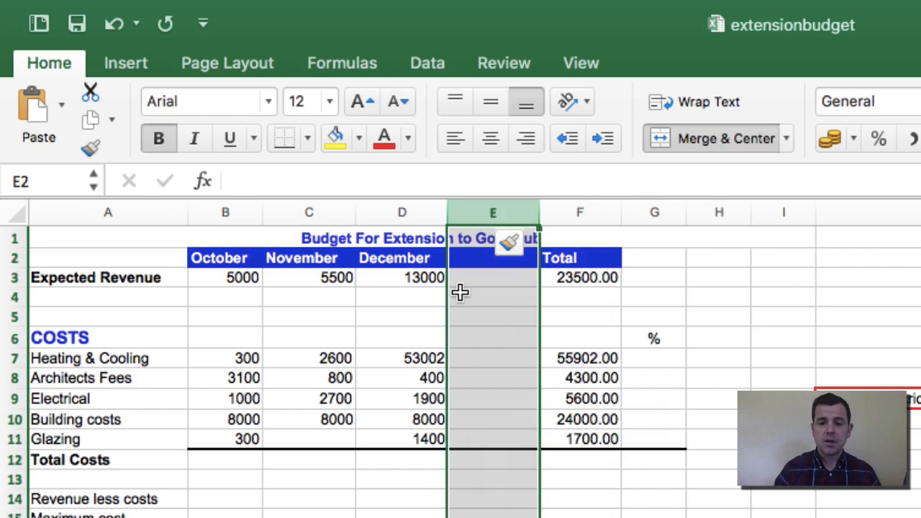
pyautogui.click(470, 358)
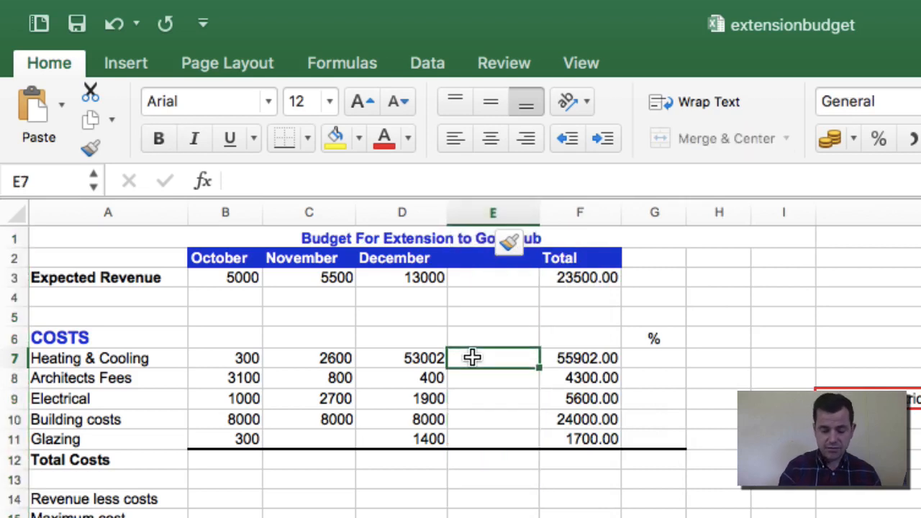
pyautogui.write('766')
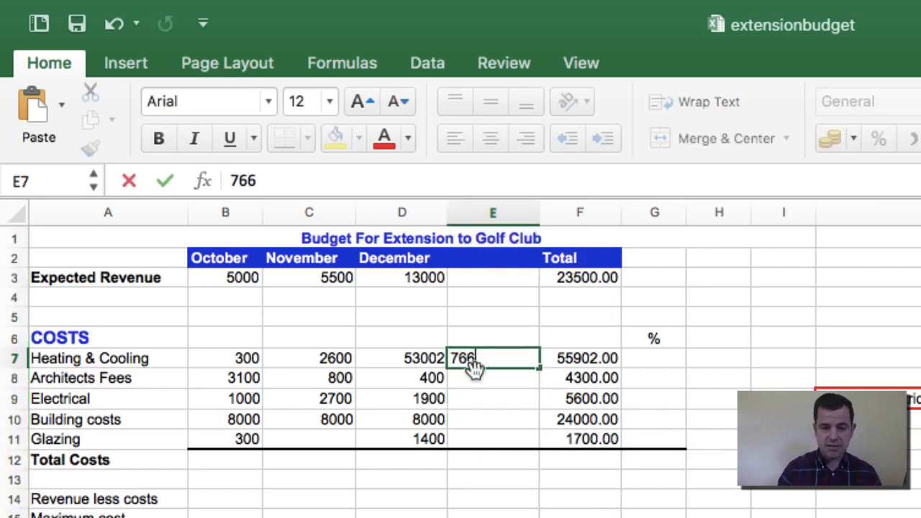
pyautogui.press('Return')
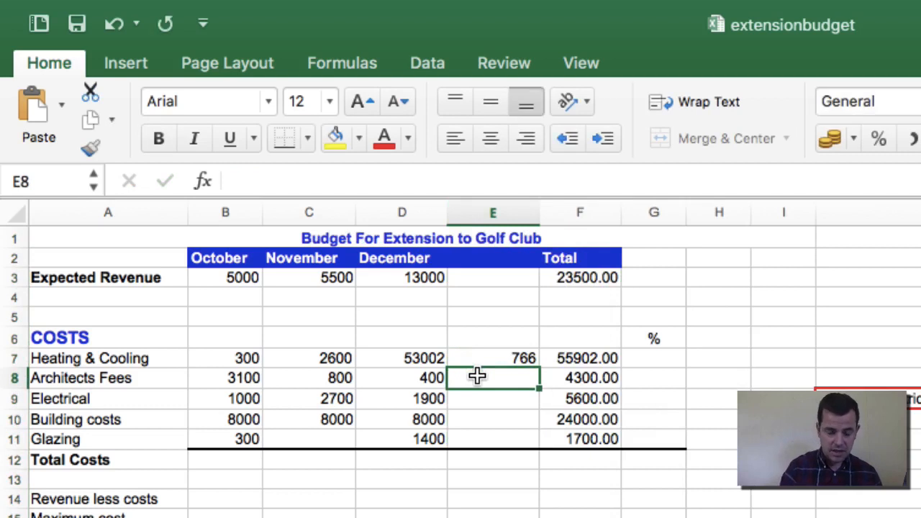
pyautogui.write('766')
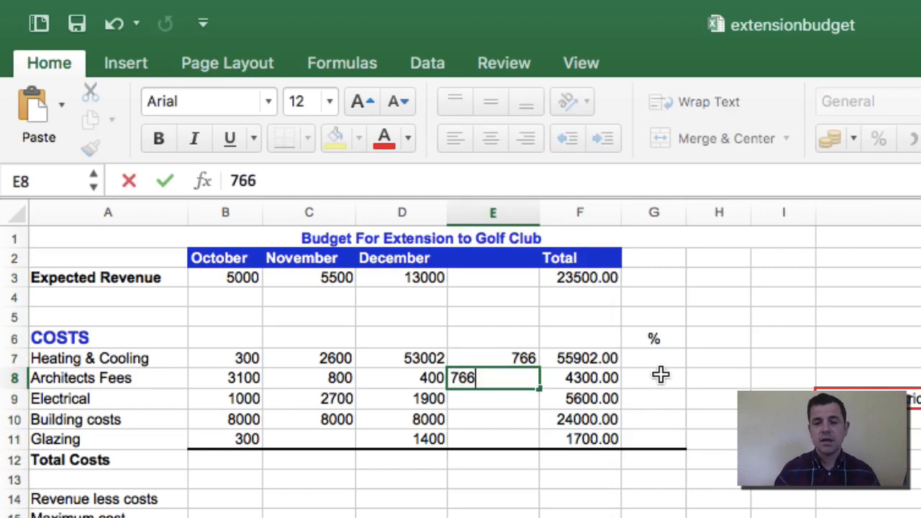
pyautogui.click(660, 374)
# Step: Check whether the Heating & Cooling and Architects Fees Total formulas in F7 and F8 include the inserted column
pyautogui.doubleClick(584, 357)
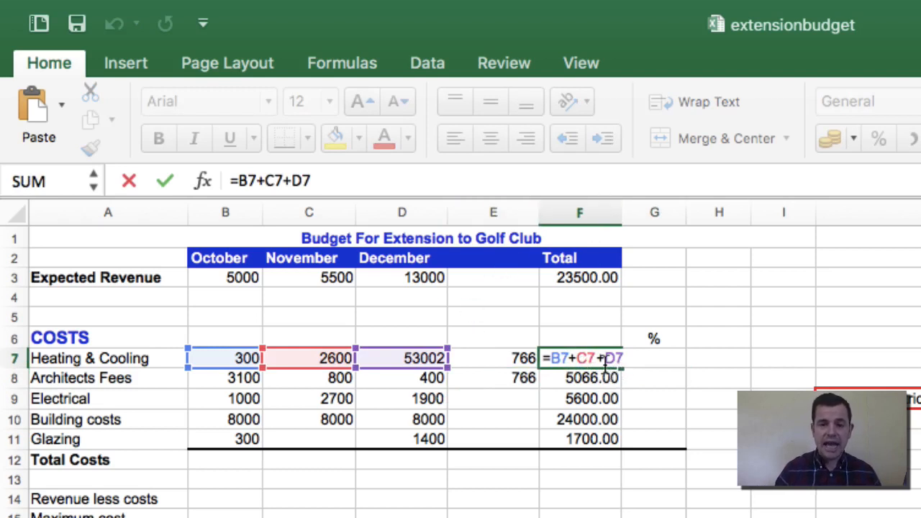
pyautogui.click(581, 357)
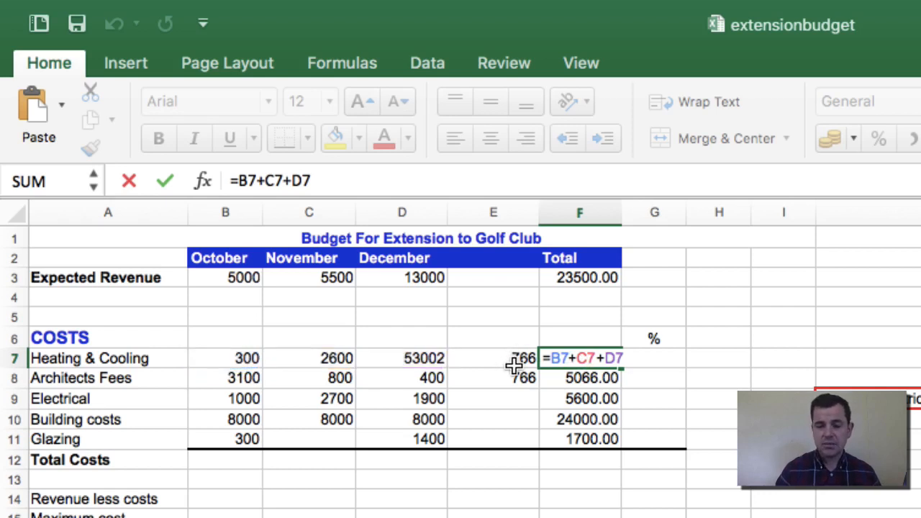
pyautogui.press('Return')
pyautogui.doubleClick(590, 377)
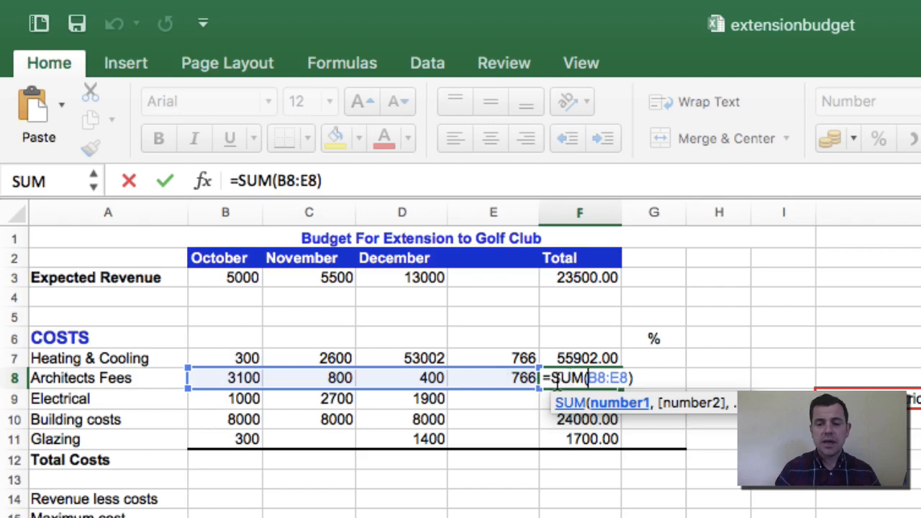
# Step: Undo the trial column insertion and restore the Architects Fees Total by filling the Electrical Total formula up from E9 into E8
pyautogui.click(508, 207)
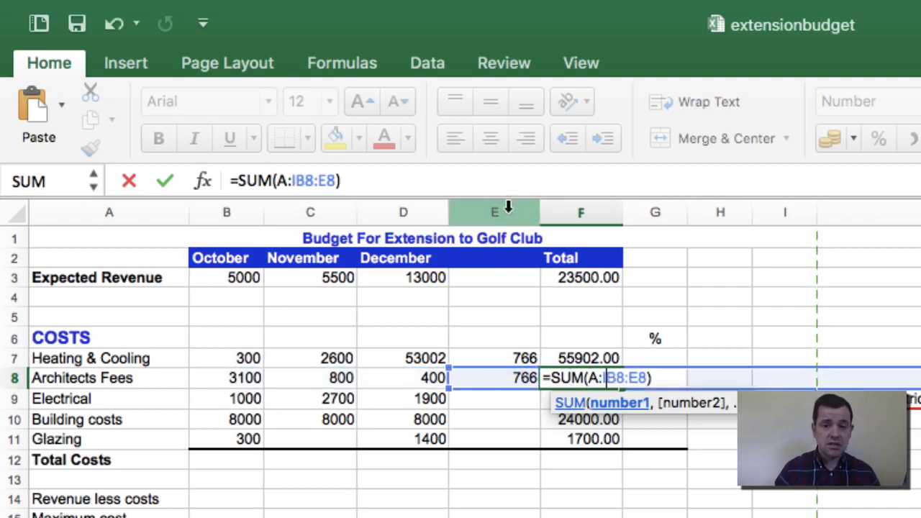
pyautogui.press('super+z')
pyautogui.click(487, 358)
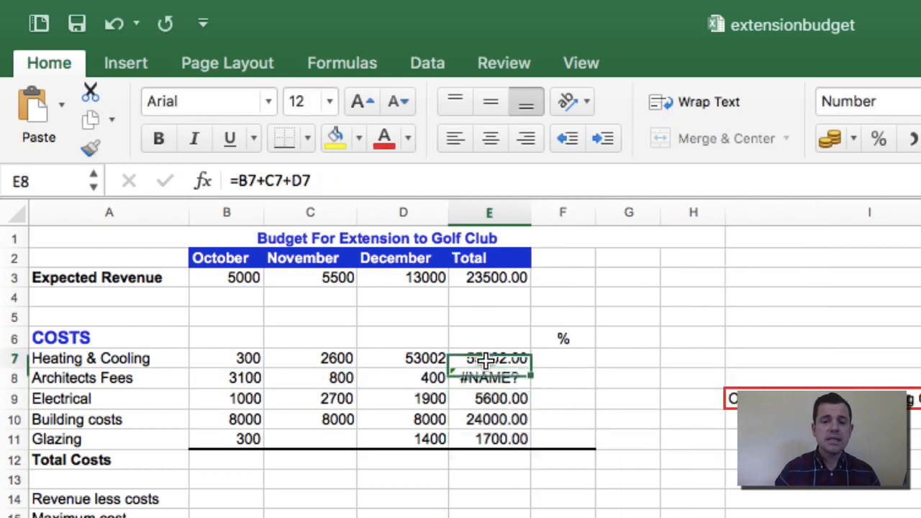
pyautogui.click(488, 391)
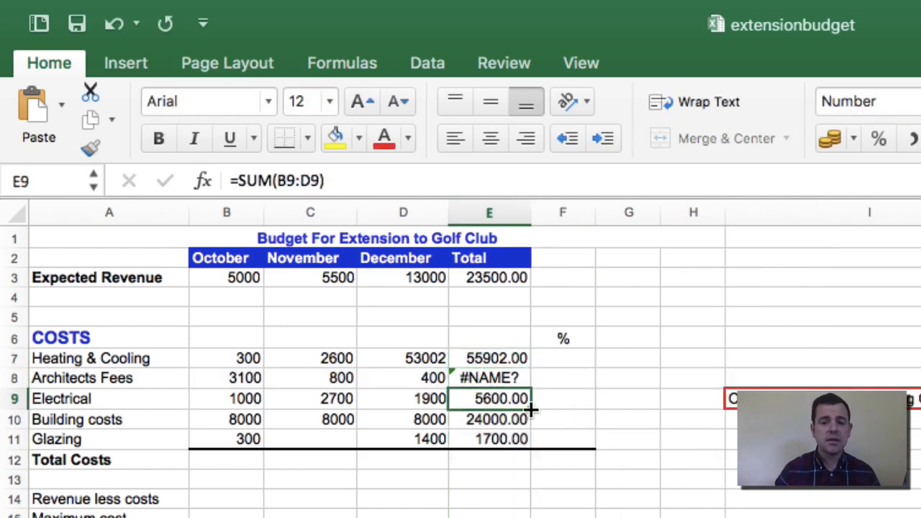
pyautogui.moveTo(530, 408); pyautogui.dragTo(530, 375)
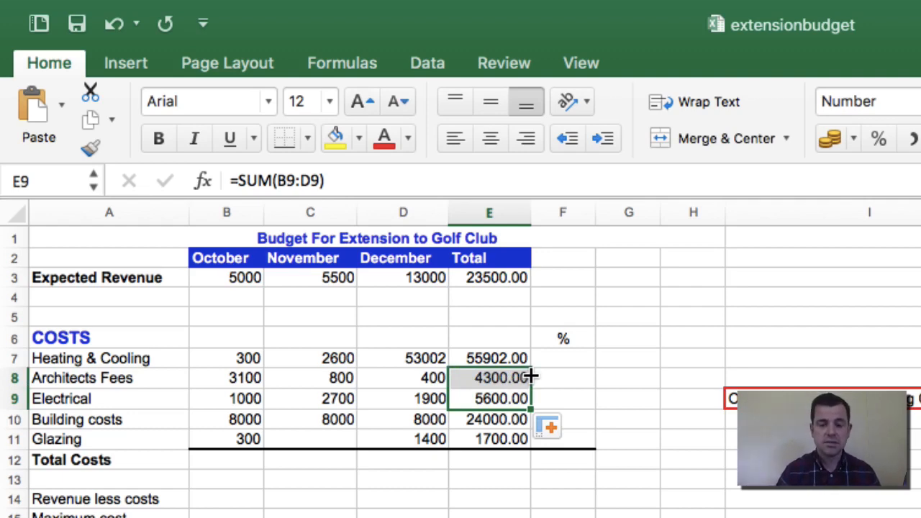
# Step: Enter 1600 as the November Glazing cost in C11 and change the December Architects Fees in D8 to 600
pyautogui.scroll(-5, 530, 374)
pyautogui.click(240, 482)
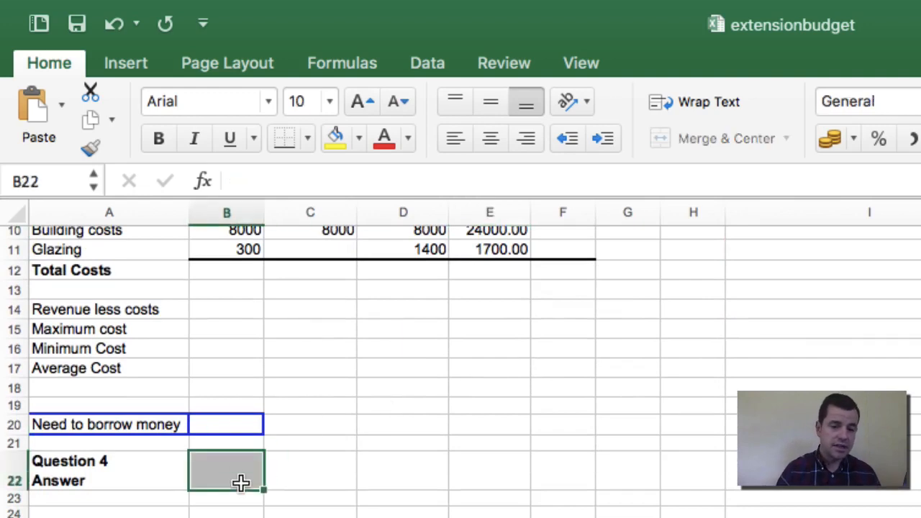
pyautogui.scroll(5, 355, 420)
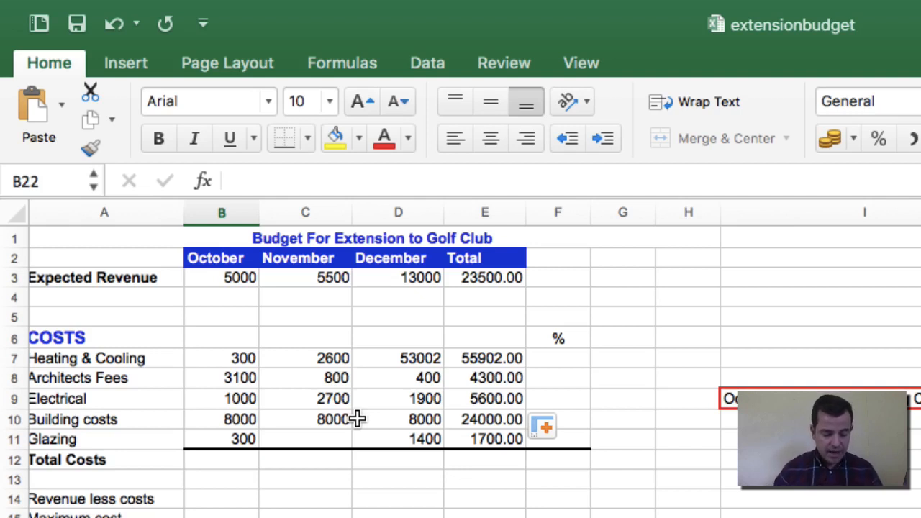
pyautogui.click(282, 439)
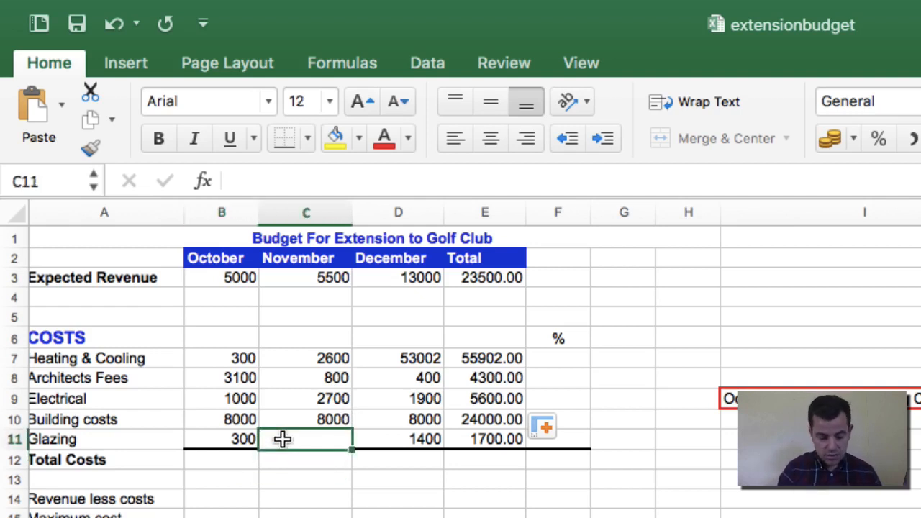
pyautogui.write('1600')
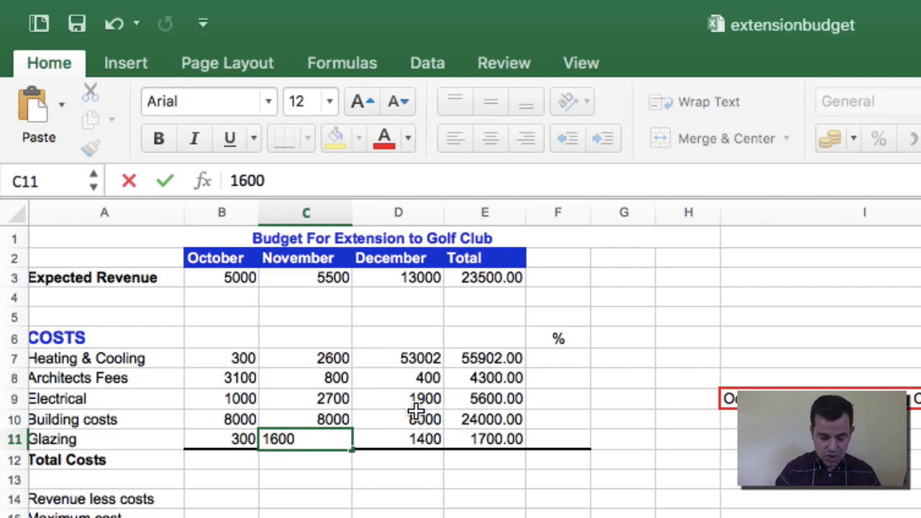
pyautogui.click(430, 379)
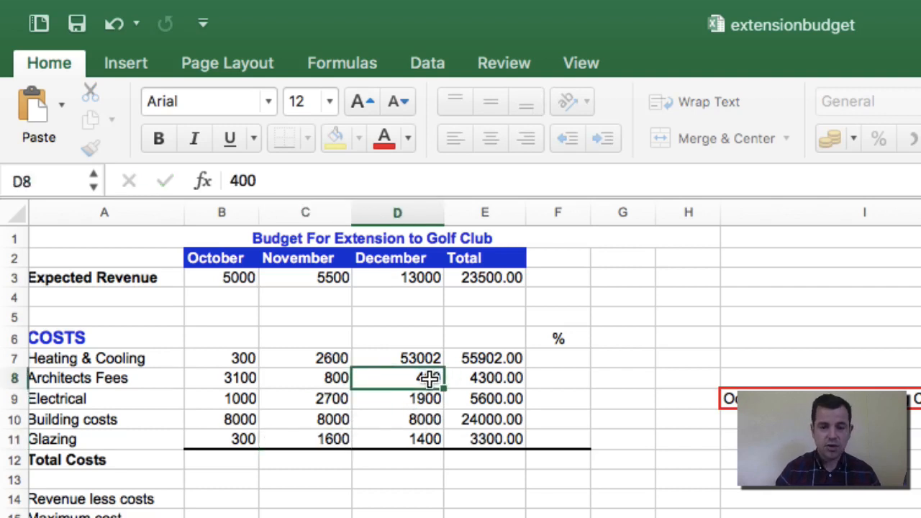
pyautogui.write('600')
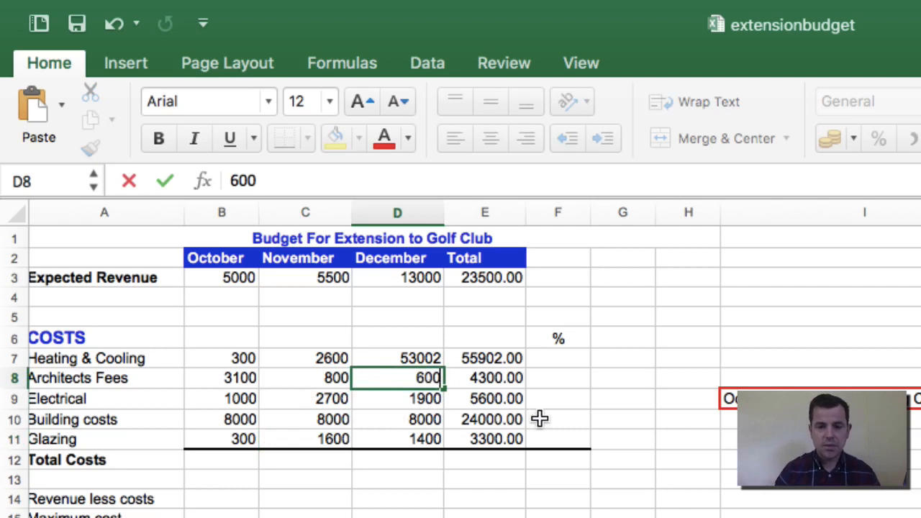
pyautogui.click(601, 434)
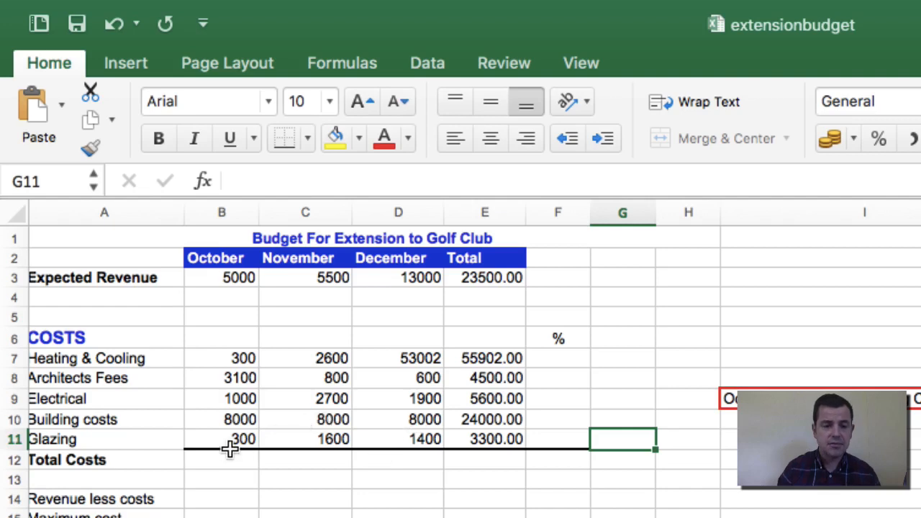
# Step: Calculate the October Total Costs in B12 with a Sum function over B7:B11
pyautogui.scroll(-3, 256, 452)
pyautogui.scroll(2, 257, 452)
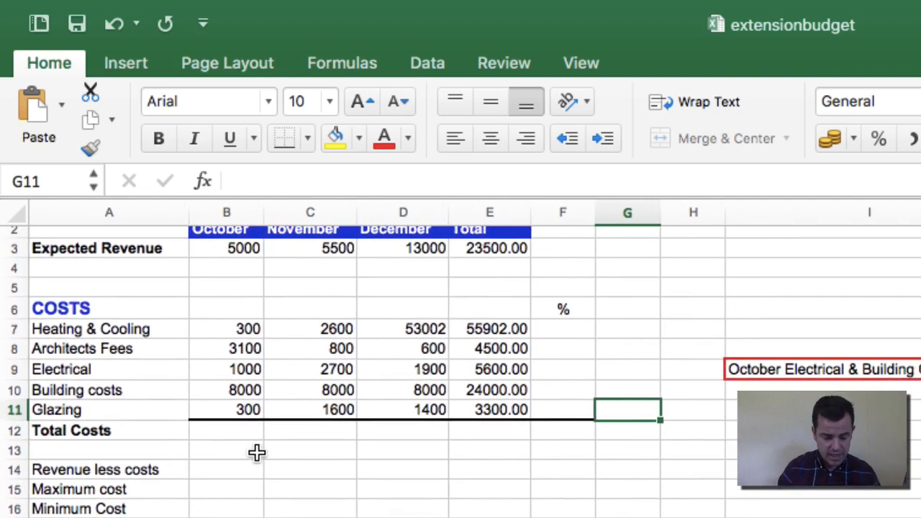
pyautogui.click(249, 435)
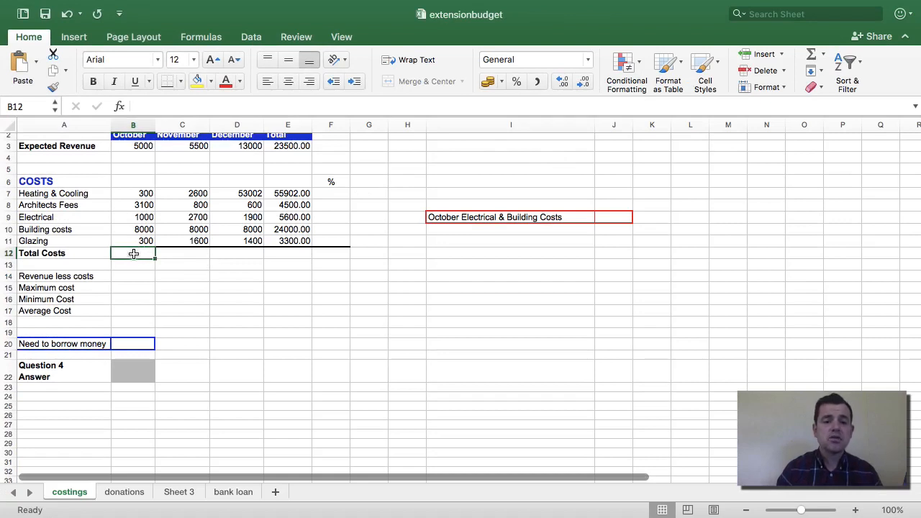
pyautogui.click(822, 58)
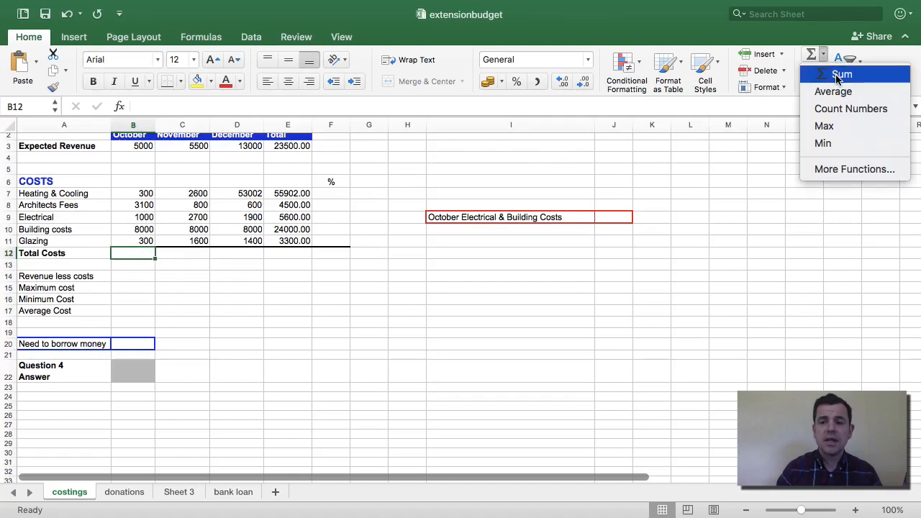
pyautogui.click(841, 75)
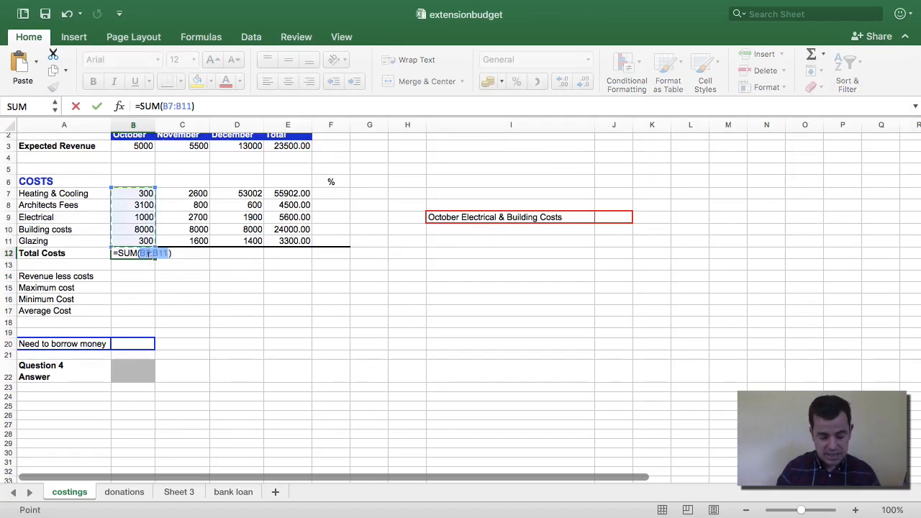
pyautogui.press('Return')
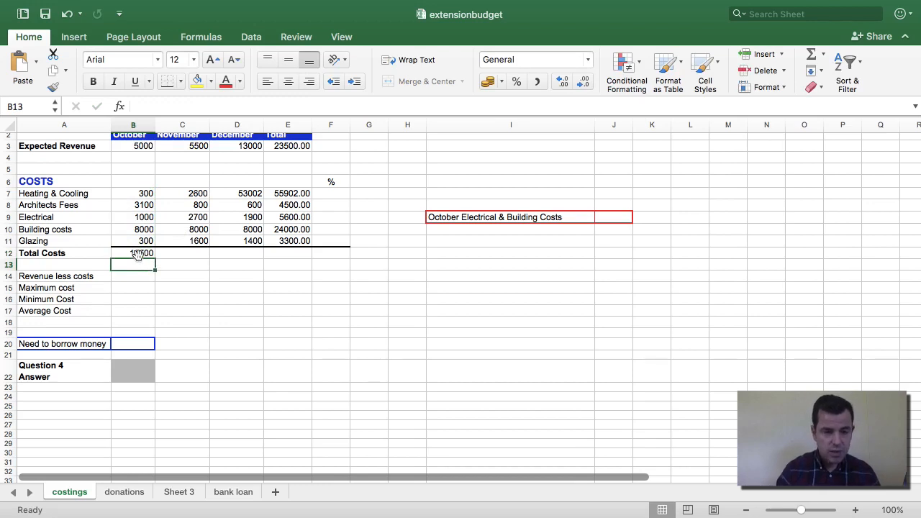
pyautogui.click(138, 253)
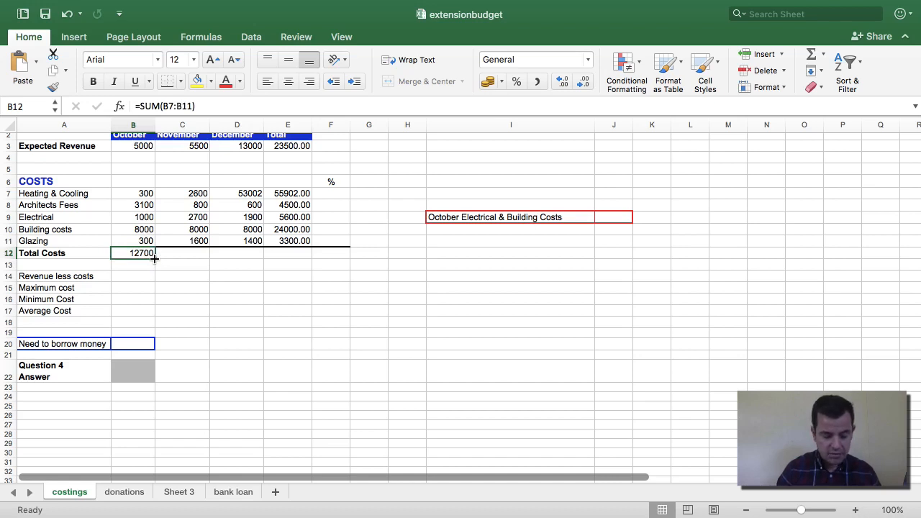
# Step: Fill the October Total Costs formula from B12 across to E12
pyautogui.moveTo(158, 257); pyautogui.dragTo(306, 258)
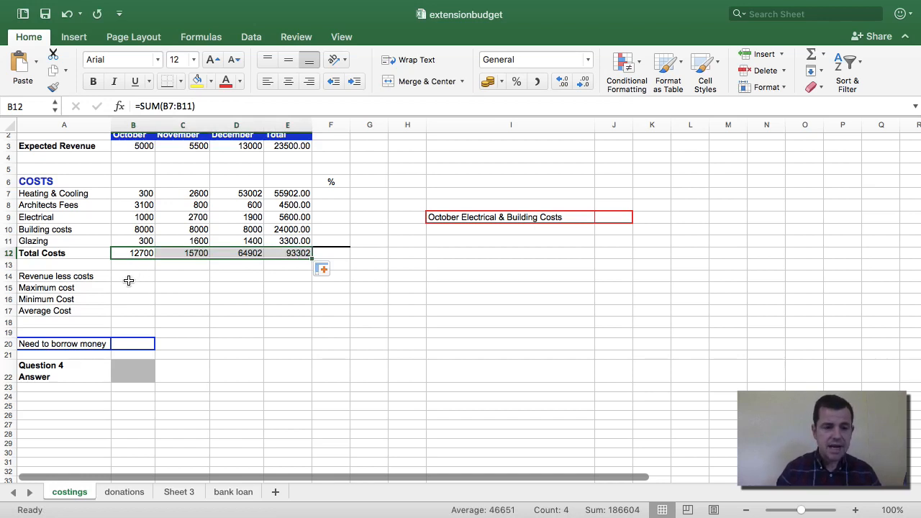
# Step: Calculate each cost's share of the overall total in F7:F11, entering =E7/$E$12 in F7 and filling it down
pyautogui.click(336, 195)
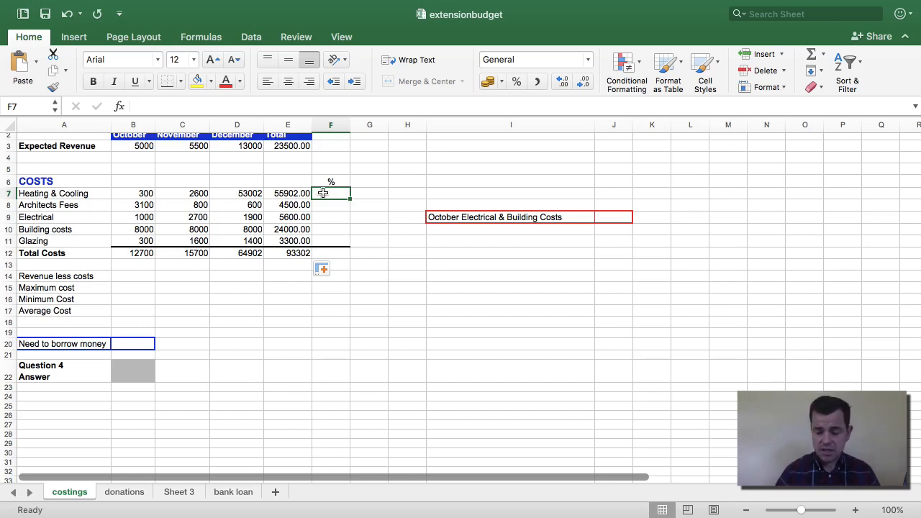
pyautogui.write('=')
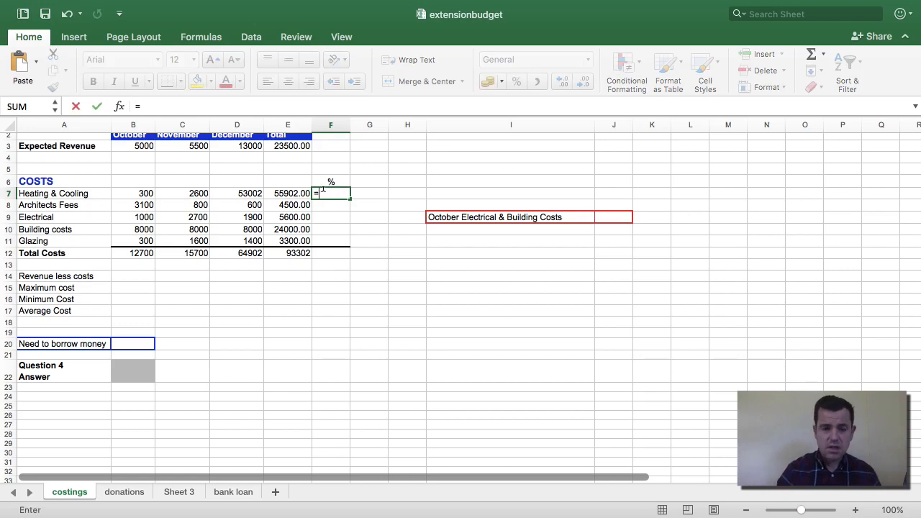
pyautogui.click(286, 193)
pyautogui.write('/')
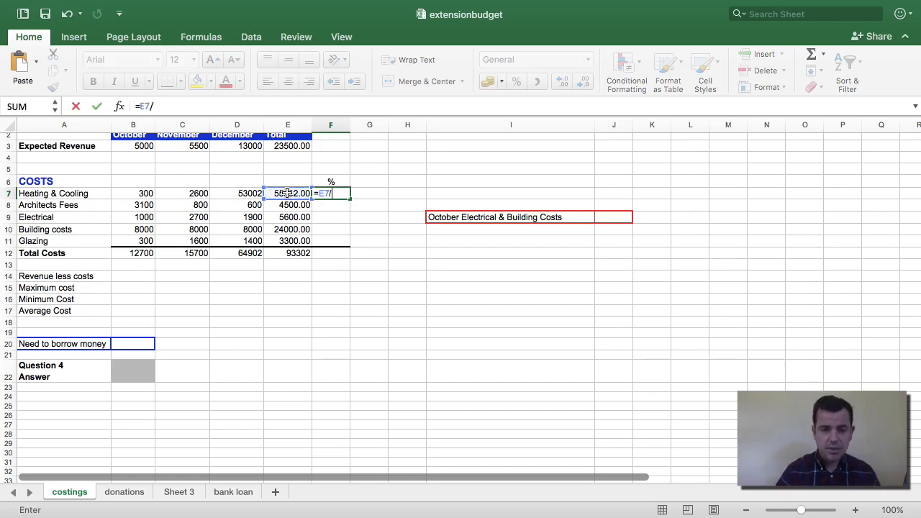
pyautogui.click(293, 255)
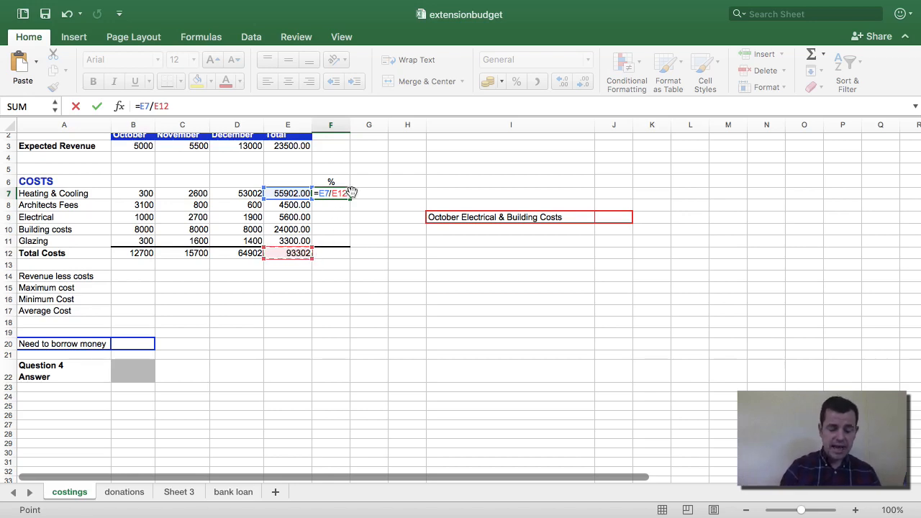
pyautogui.press('F4')
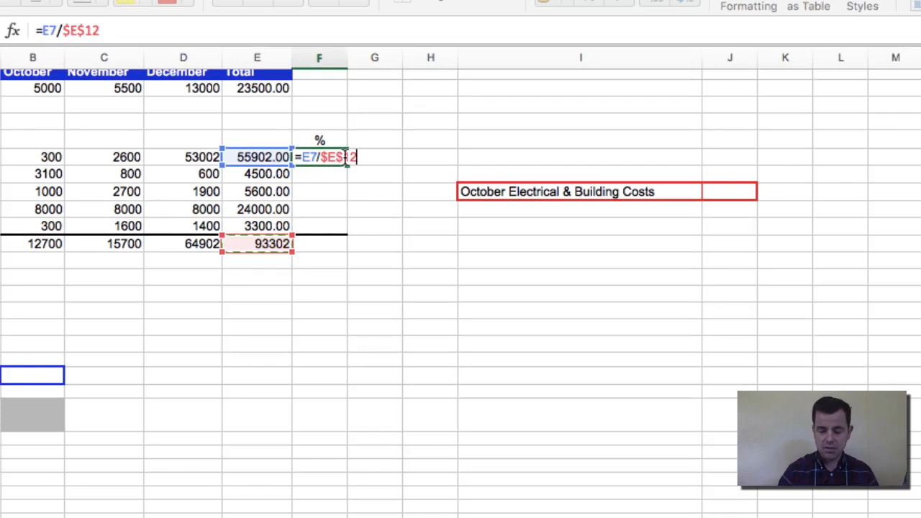
pyautogui.press('Return')
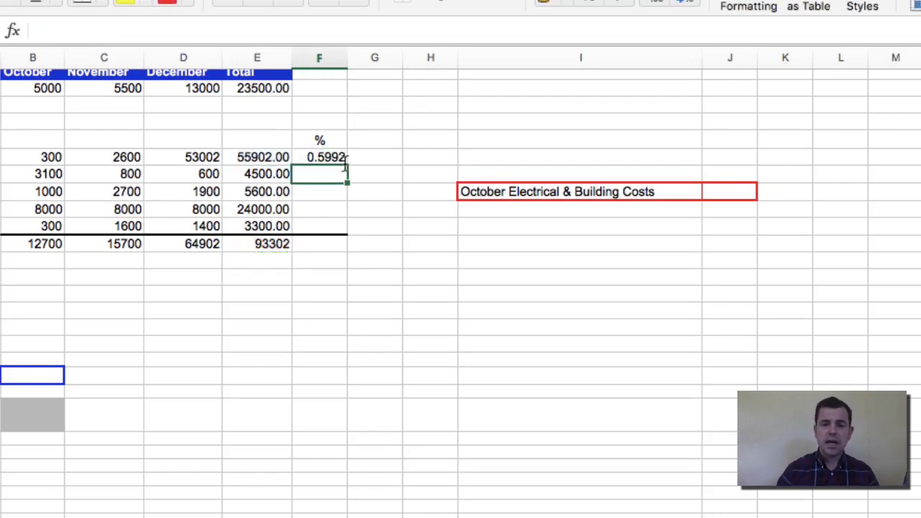
pyautogui.click(323, 158)
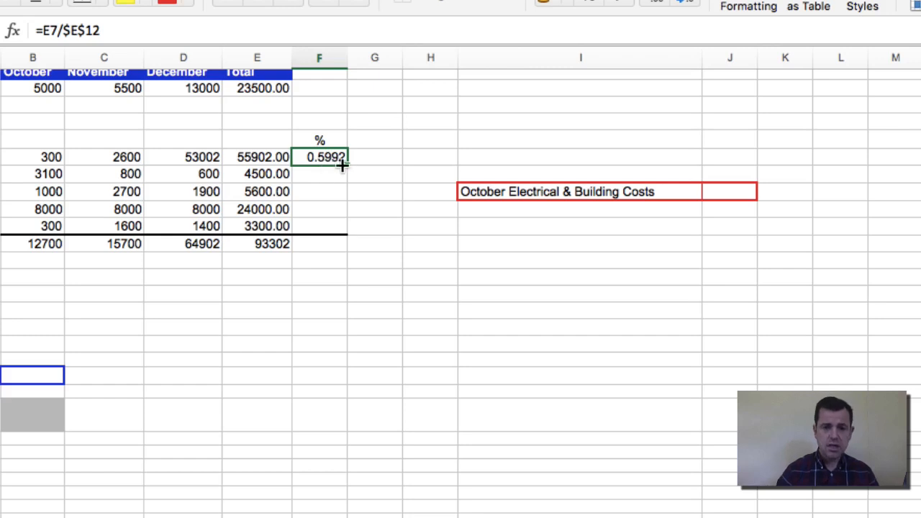
pyautogui.moveTo(346, 166); pyautogui.dragTo(334, 233)
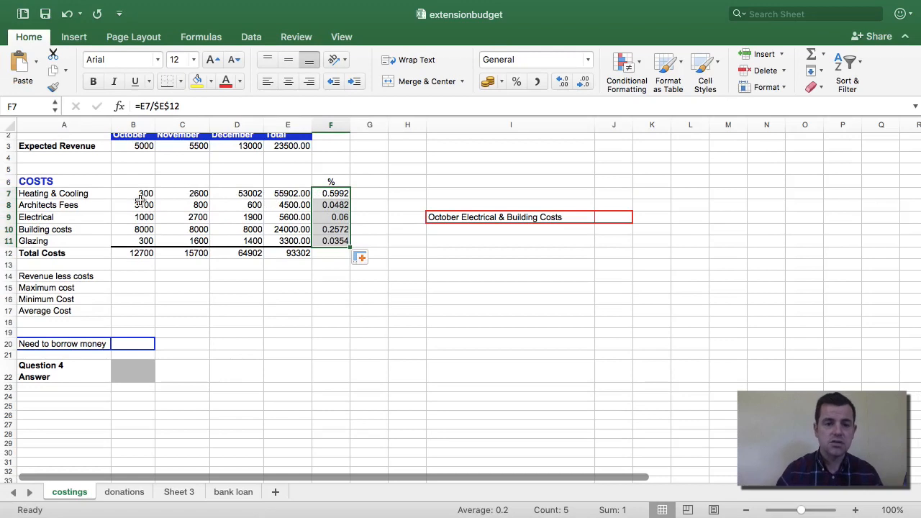
# Step: Copy the cost figures in B7:E12 to the area starting at M7 and widen column P to fit its values
pyautogui.moveTo(141, 194); pyautogui.dragTo(280, 257)
pyautogui.press('super+c')
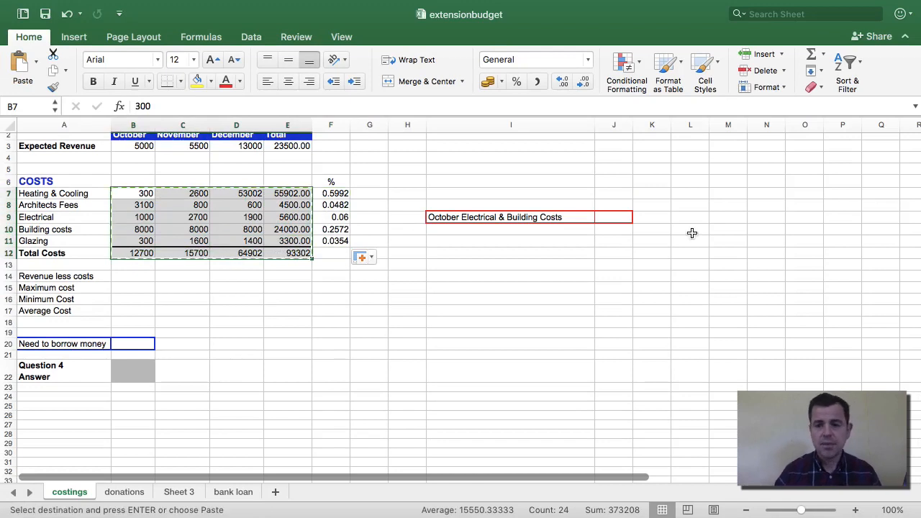
pyautogui.click(715, 195)
pyautogui.press('super+v')
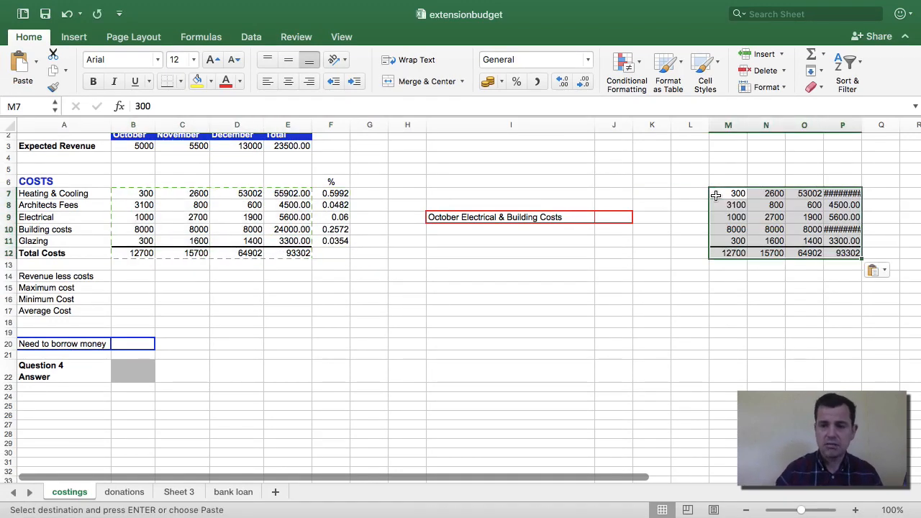
pyautogui.moveTo(862, 124); pyautogui.dragTo(866, 124)
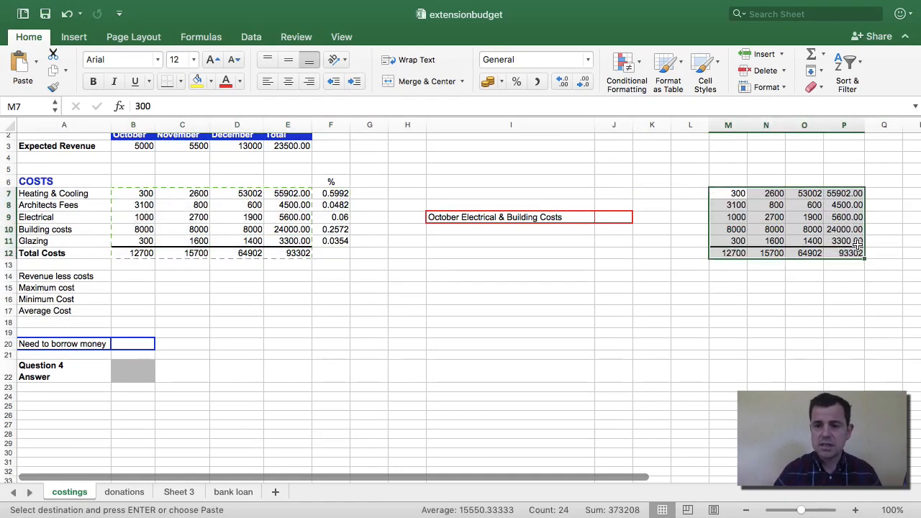
# Step: Enter the heading % in Q6 above the column beside the copied figures
pyautogui.click(871, 194)
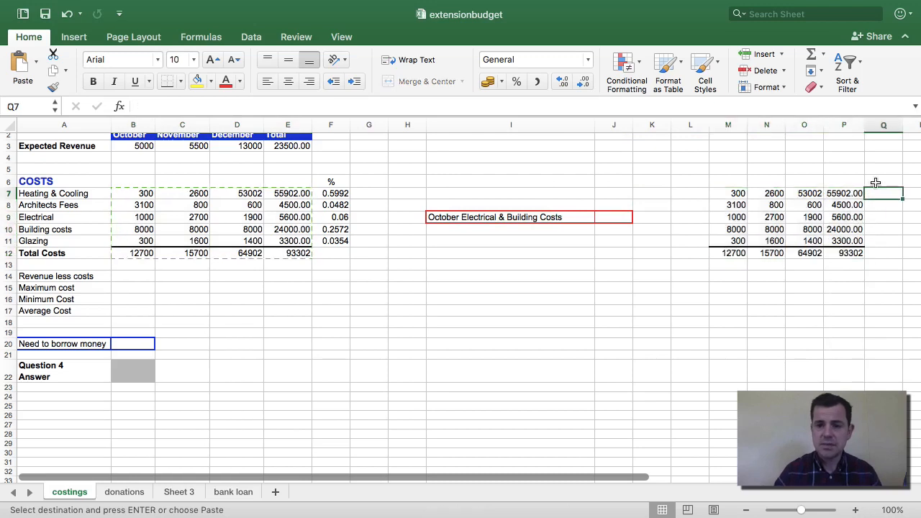
pyautogui.click(873, 182)
pyautogui.write('%')
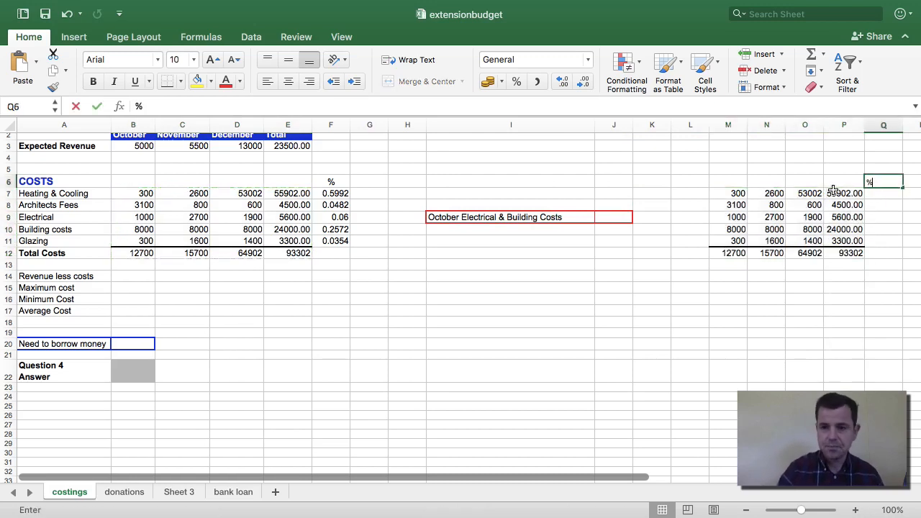
pyautogui.click(884, 194)
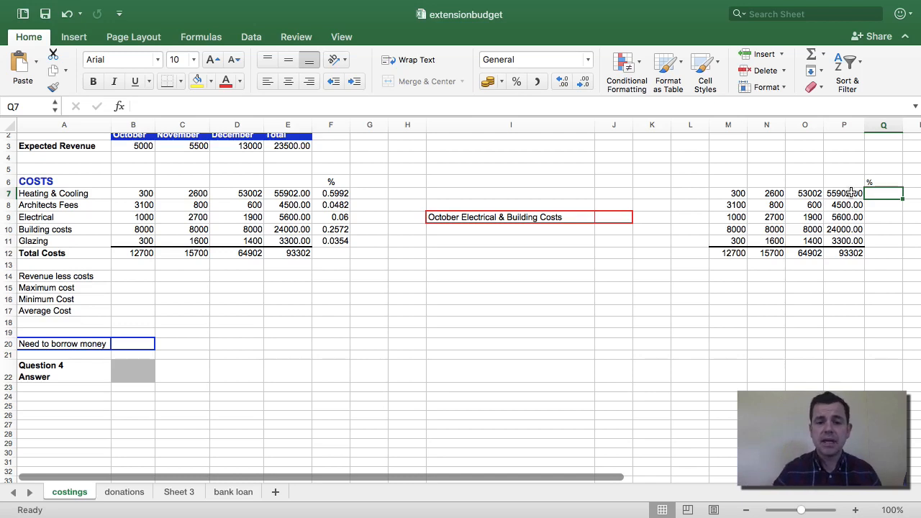
# Step: Check which cells the percentage formulas in F7 through F10 refer to
pyautogui.click(335, 194)
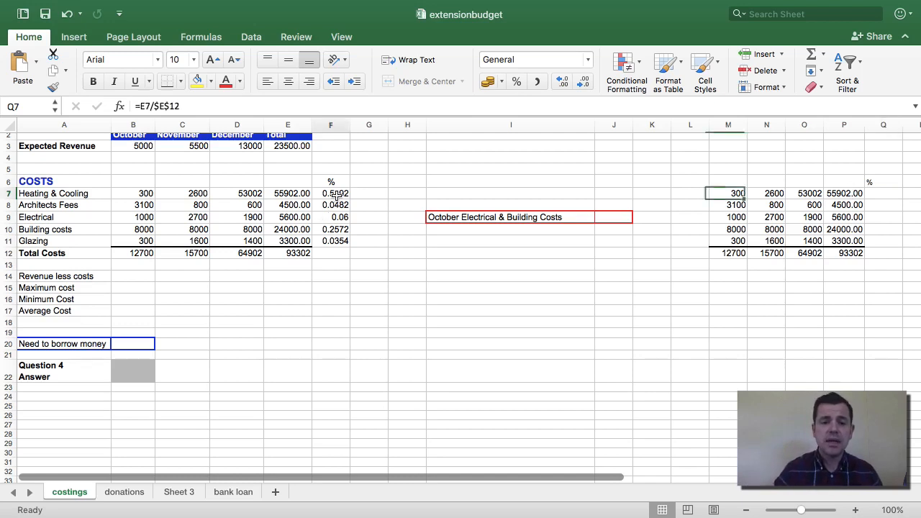
pyautogui.doubleClick(335, 194)
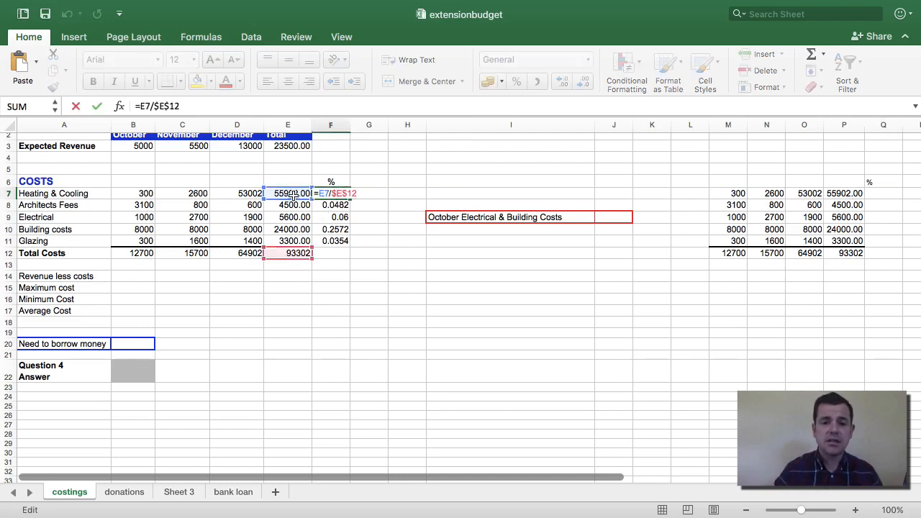
pyautogui.press('Return')
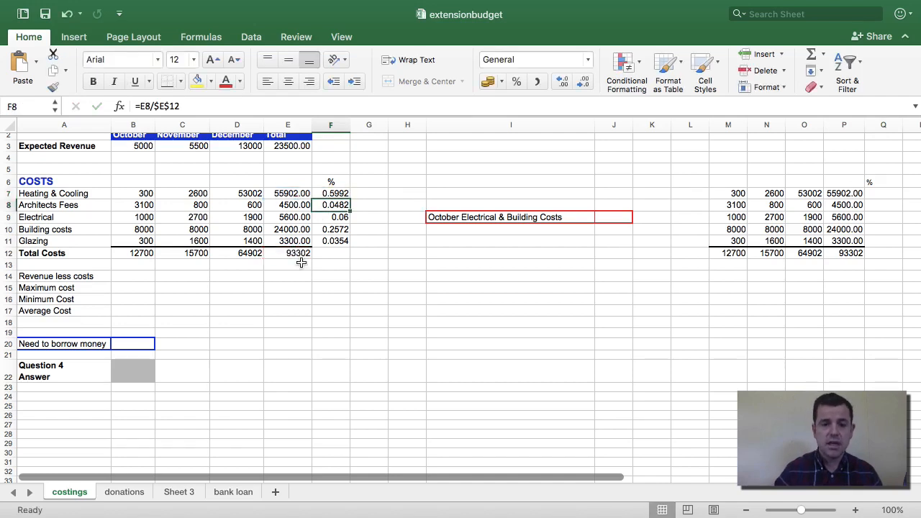
pyautogui.doubleClick(331, 205)
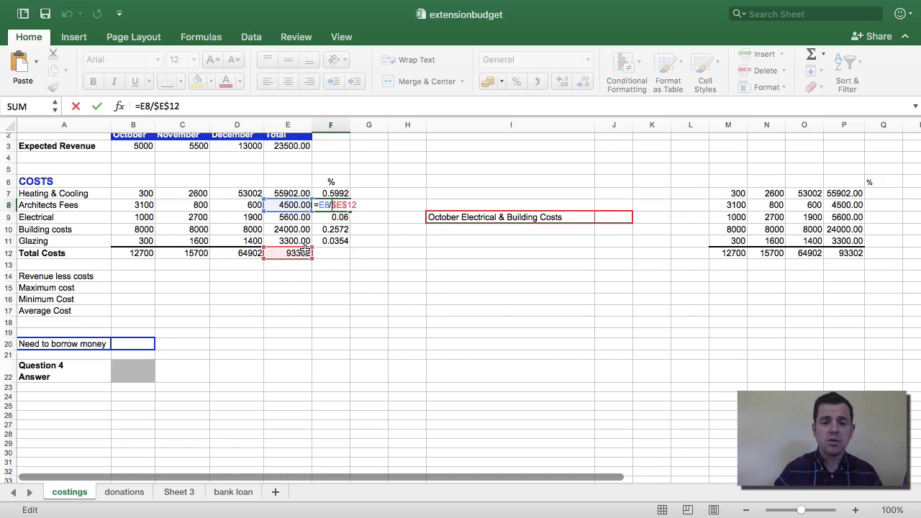
pyautogui.press('Return')
pyautogui.doubleClick(330, 216)
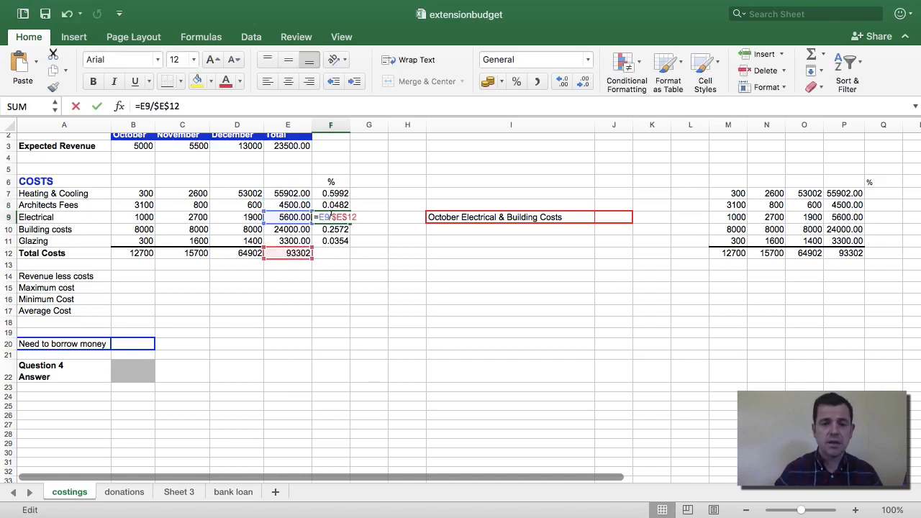
pyautogui.press('Return')
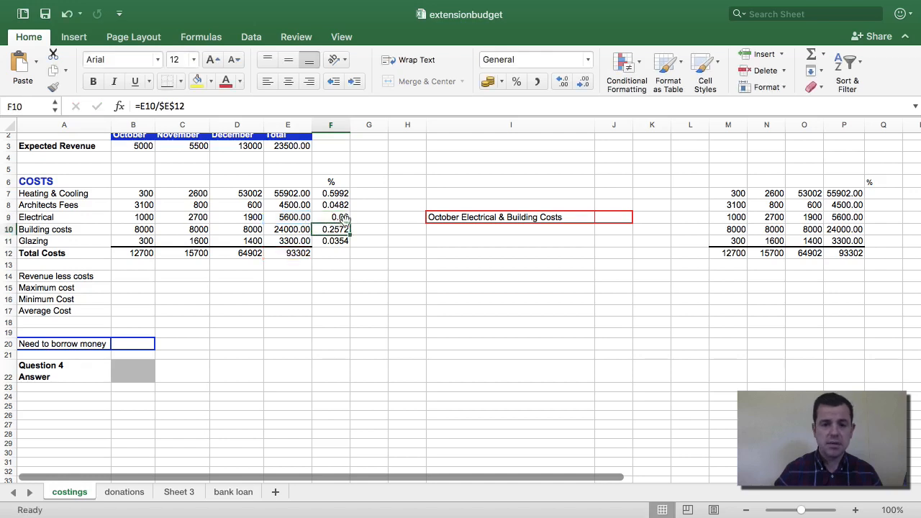
pyautogui.doubleClick(345, 228)
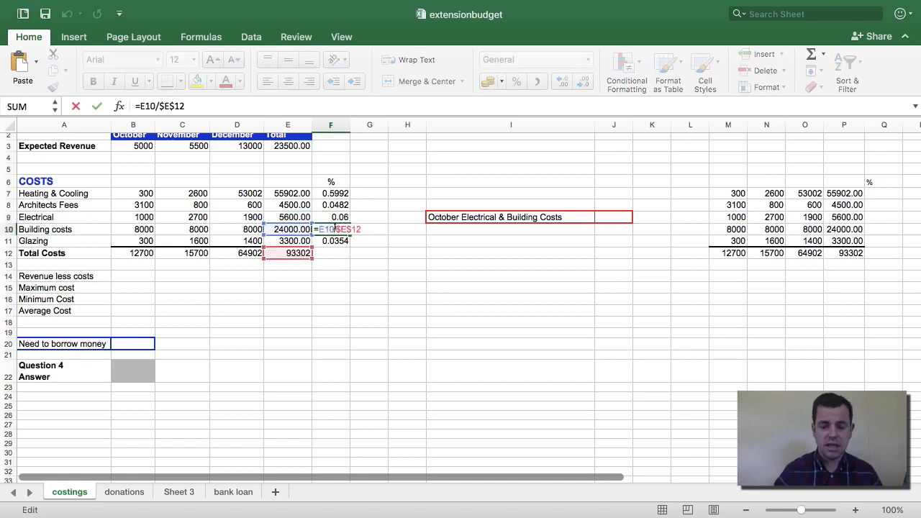
pyautogui.press('Return')
# Step: Enter =P7/P12 in Q7 to calculate the first percentage of the copied table with relative references only
pyautogui.click(879, 197)
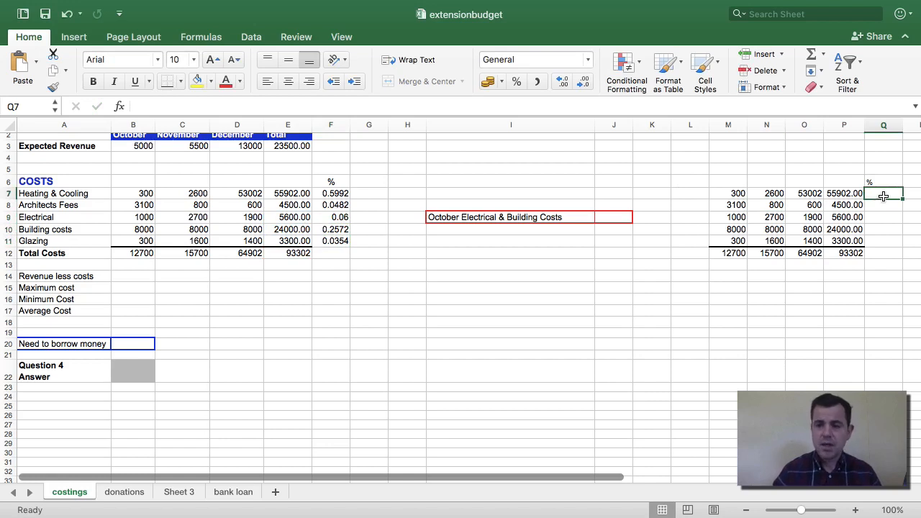
pyautogui.write('=')
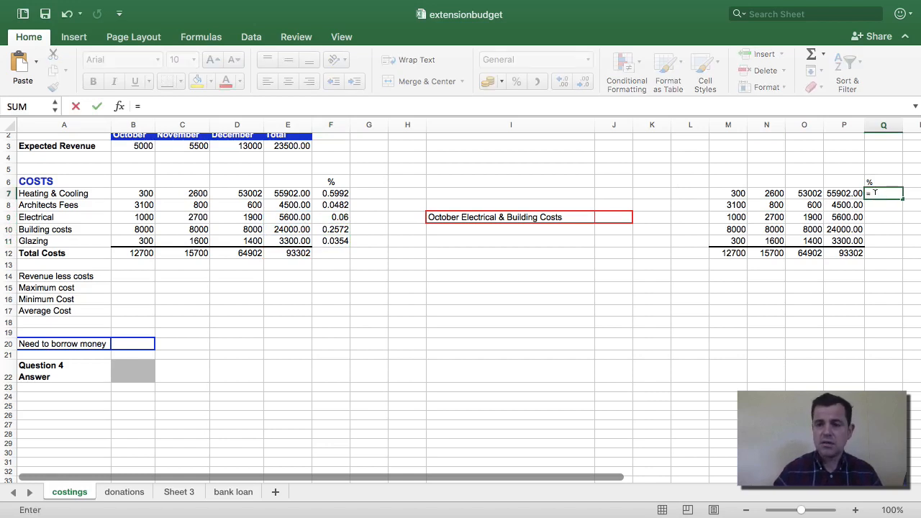
pyautogui.click(840, 193)
pyautogui.write('/')
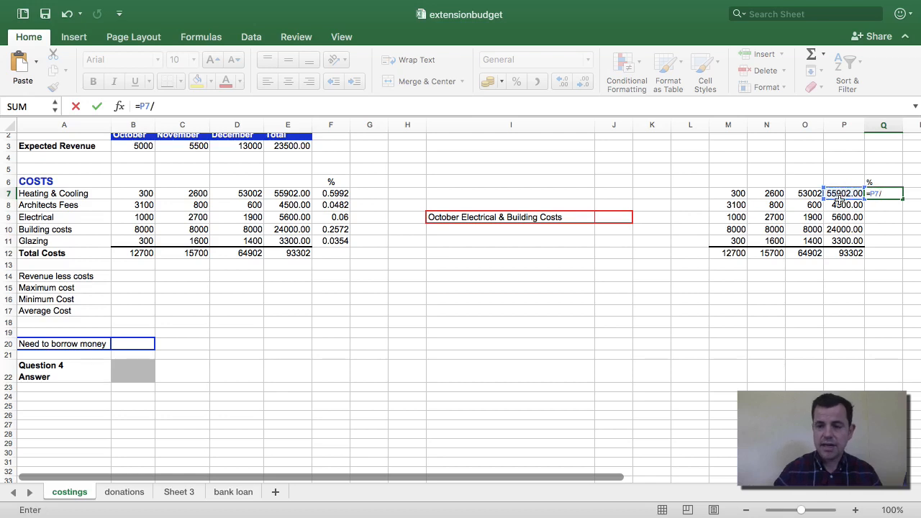
pyautogui.click(849, 252)
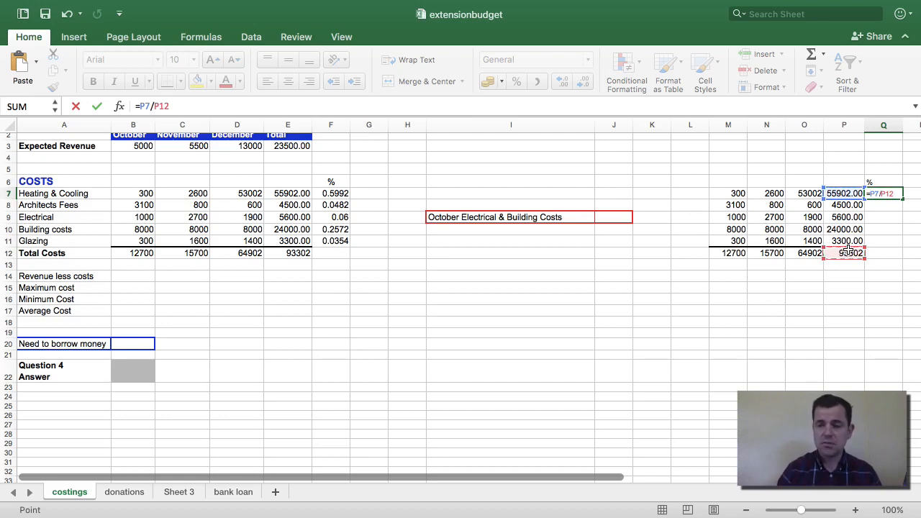
pyautogui.press('Return')
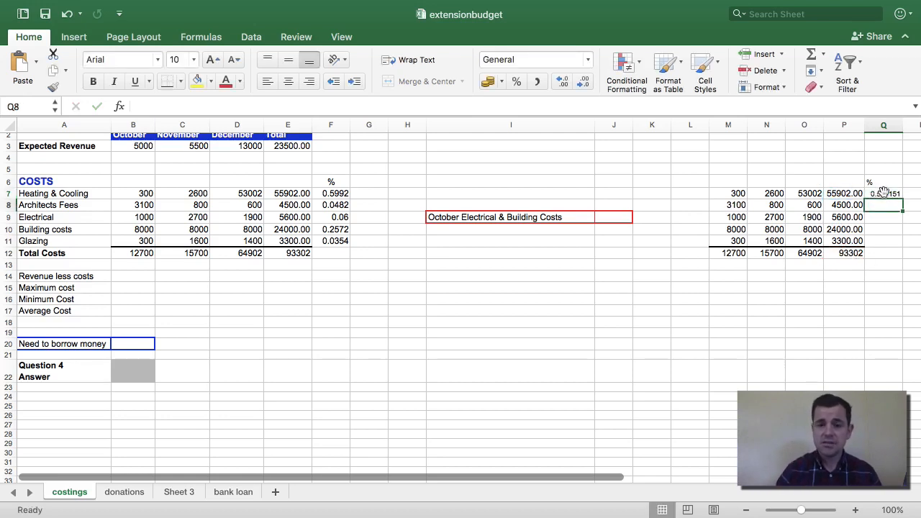
# Step: Select Q7:Q12 and reduce the displayed decimals to four places
pyautogui.click(890, 191)
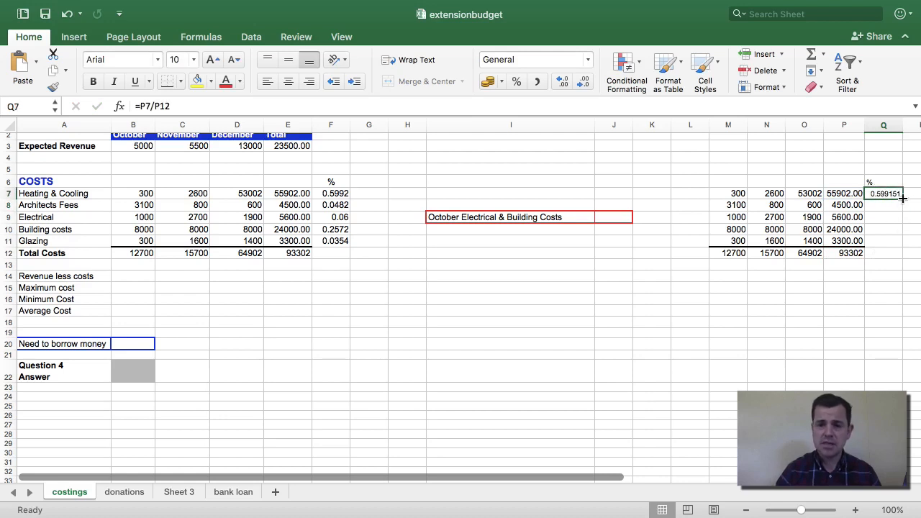
pyautogui.moveTo(886, 193); pyautogui.dragTo(878, 251)
pyautogui.click(581, 84)
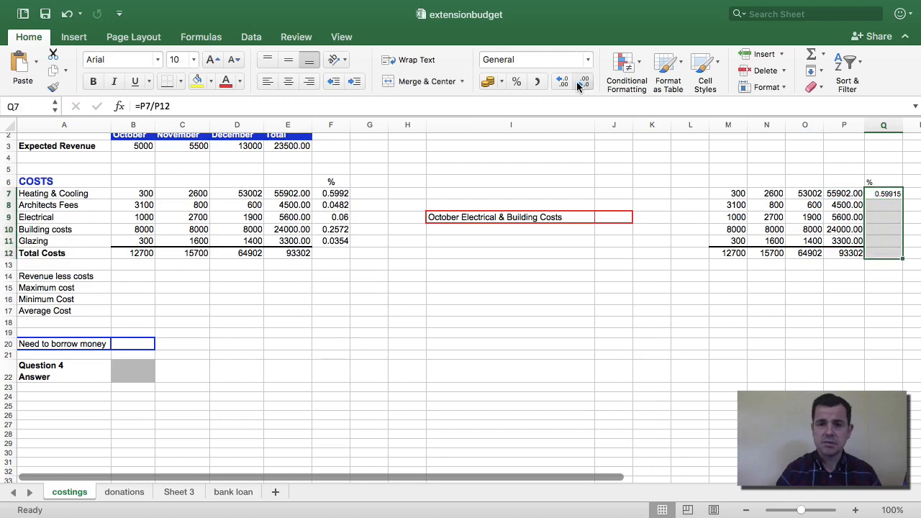
pyautogui.click(581, 85)
pyautogui.click(581, 84)
pyautogui.click(569, 84)
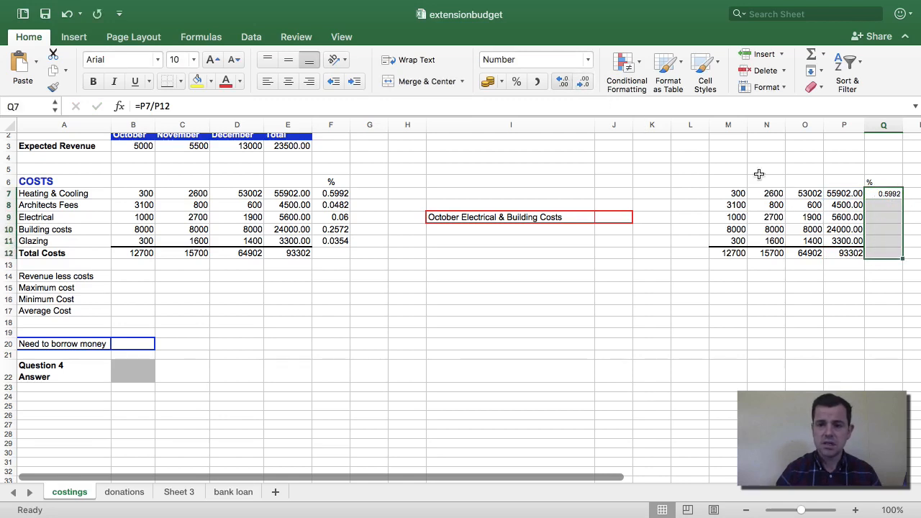
pyautogui.click(885, 285)
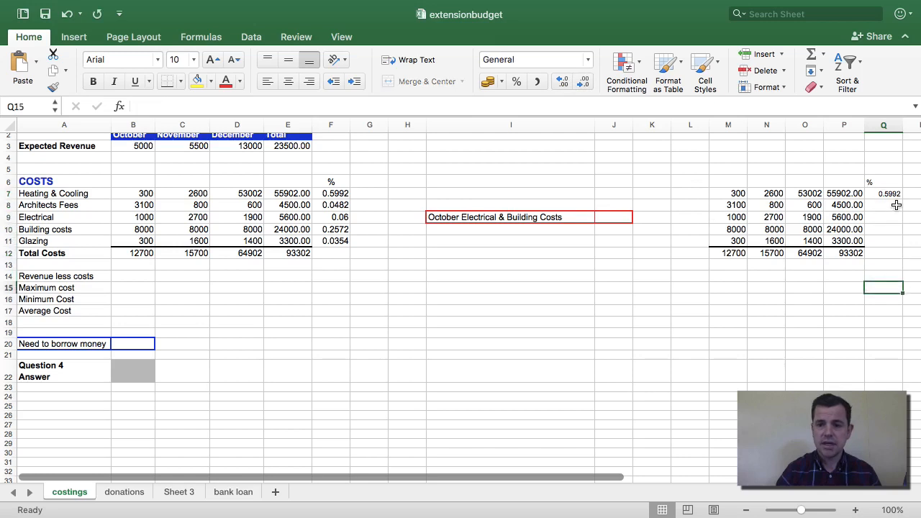
# Step: Fill the relative formula from Q7 down to Q11 and open the formula in Q8 to inspect its cell references
pyautogui.click(895, 194)
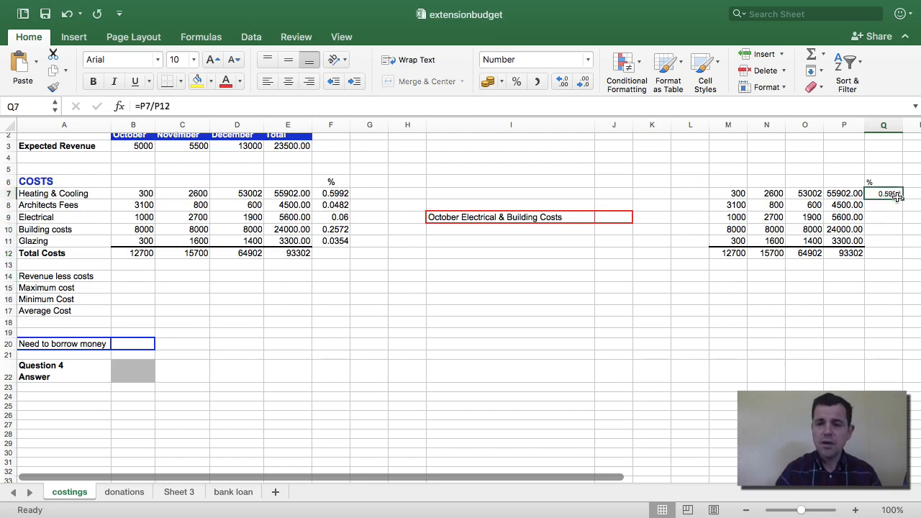
pyautogui.moveTo(901, 197); pyautogui.dragTo(896, 247)
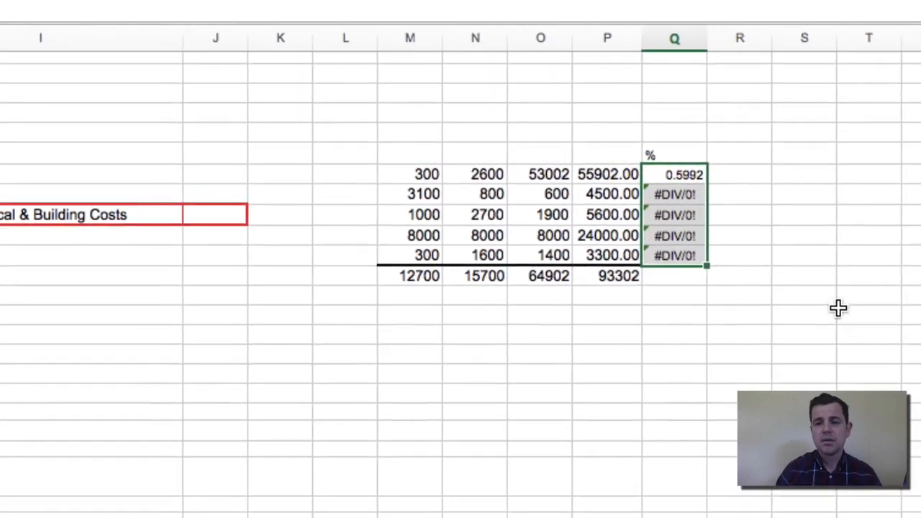
pyautogui.hscroll(-1, 838, 307)
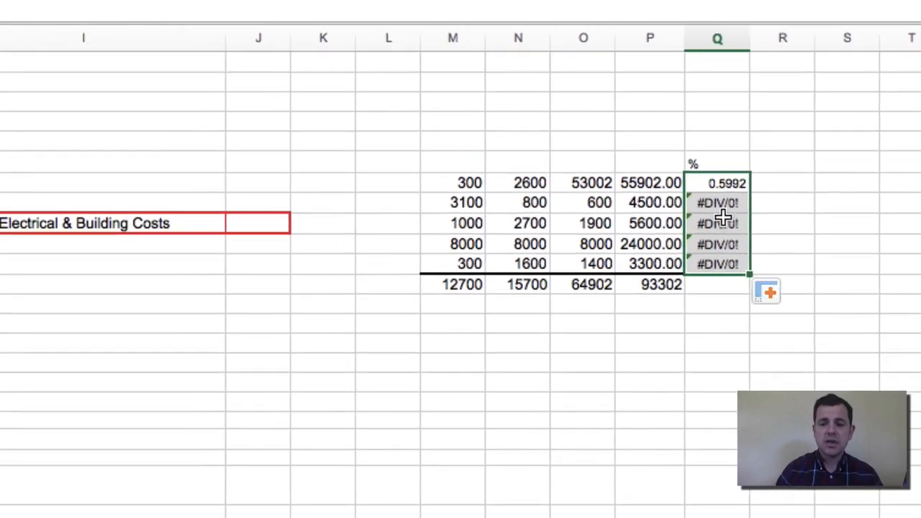
pyautogui.click(722, 204)
pyautogui.doubleClick(725, 203)
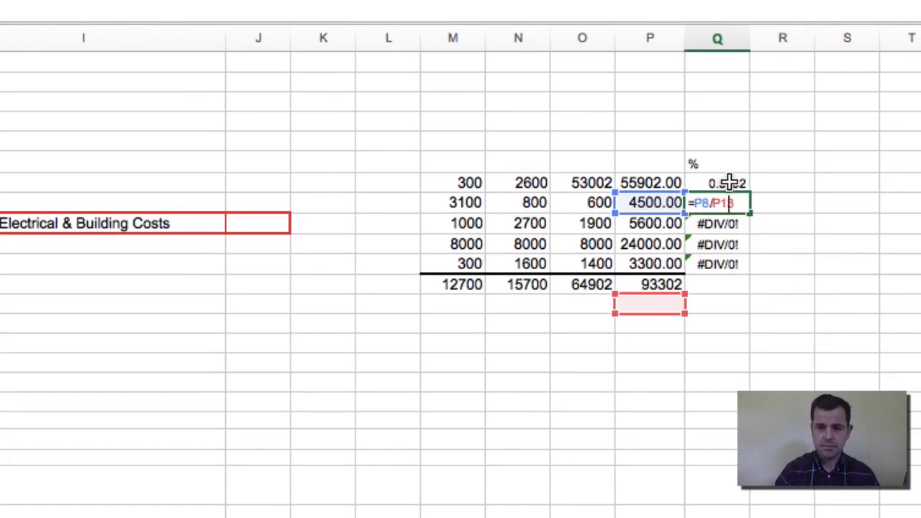
# Step: Inspect the relative percentage formulas in Q7 through Q10 to see which total cell each one refers to
pyautogui.press('Return')
pyautogui.click(730, 182)
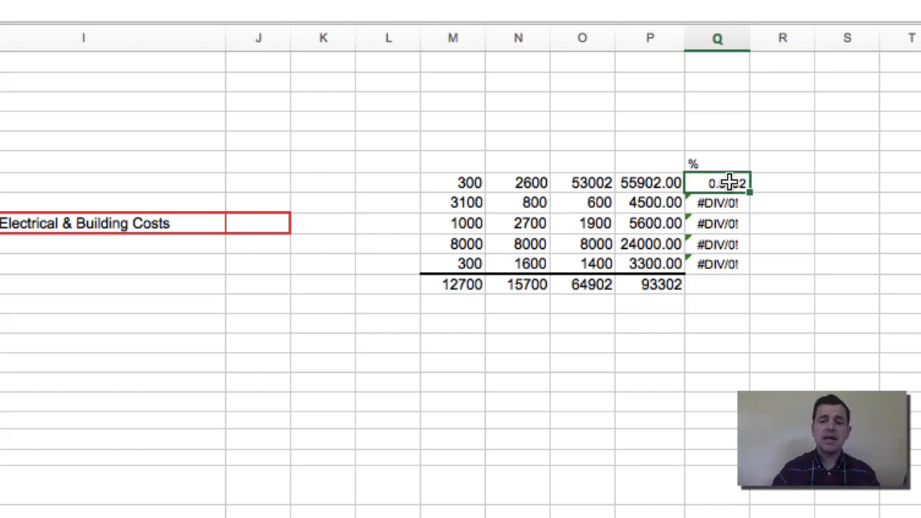
pyautogui.doubleClick(728, 182)
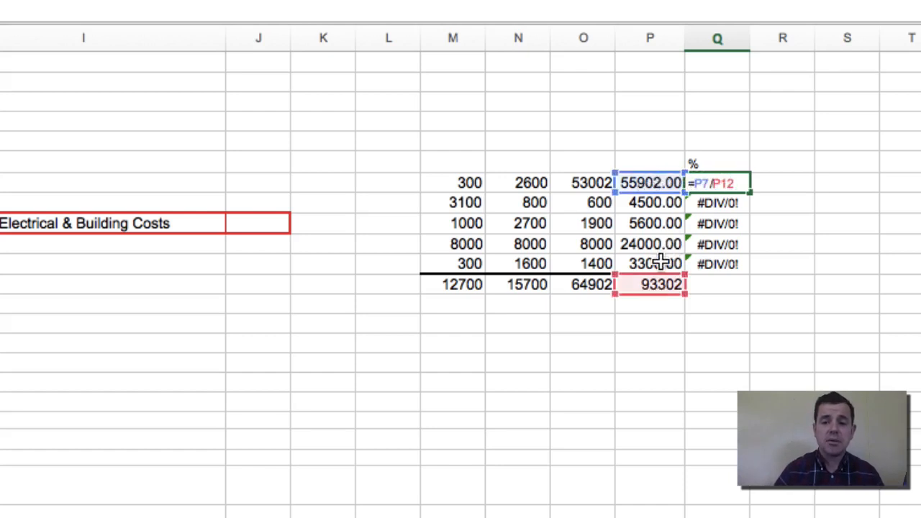
pyautogui.press('Return')
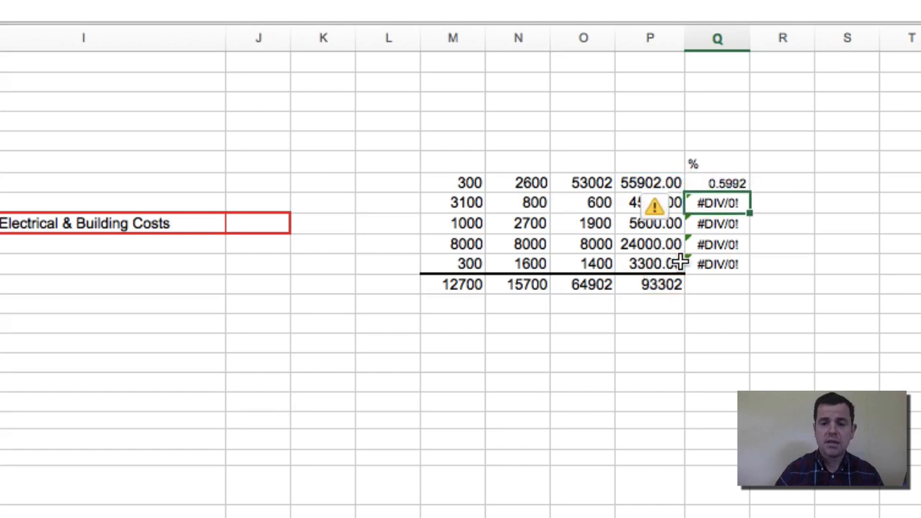
pyautogui.doubleClick(719, 204)
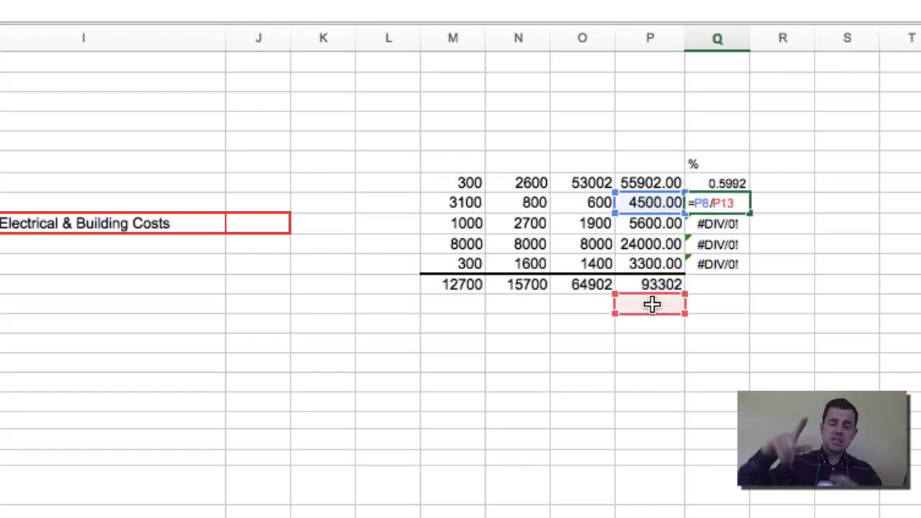
pyautogui.press('Return')
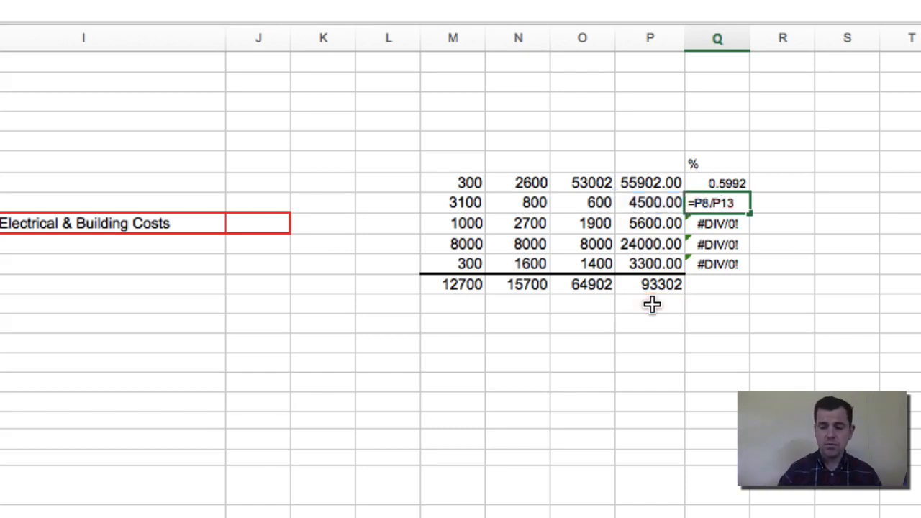
pyautogui.doubleClick(719, 223)
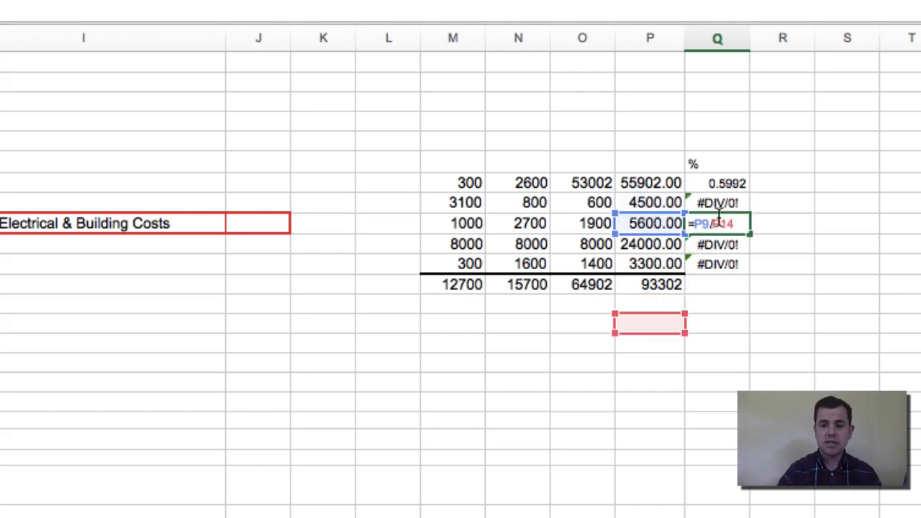
pyautogui.press('Return')
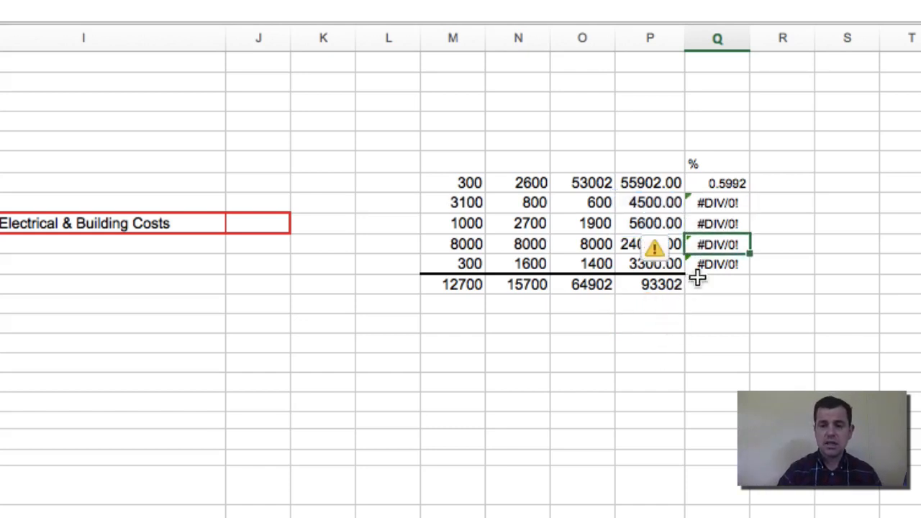
pyautogui.doubleClick(720, 245)
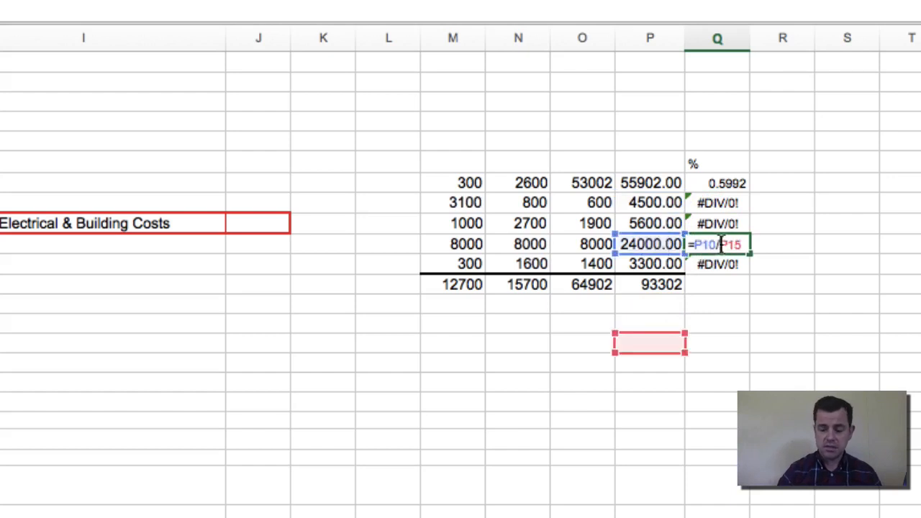
pyautogui.press('Return')
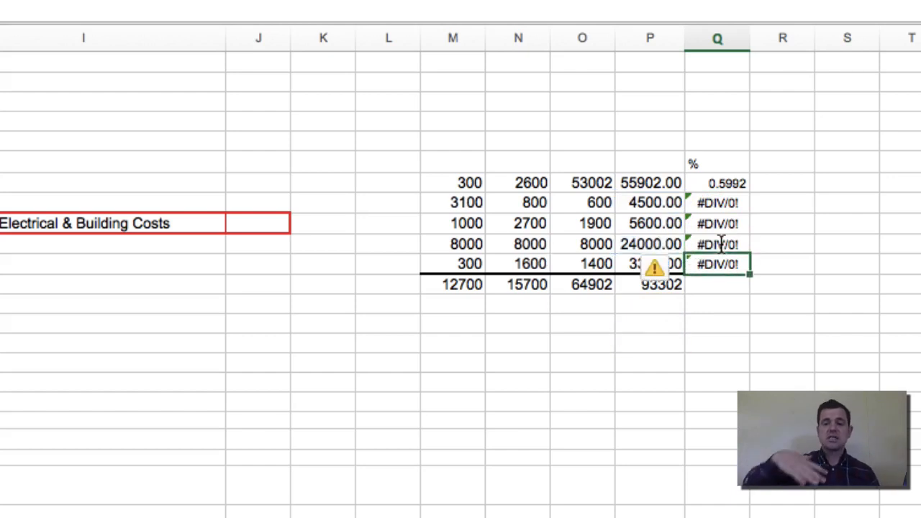
# Step: Clear the contents of the copied demonstration table in M7:R14
pyautogui.moveTo(776, 322)
pyautogui.mouseDown()
pyautogui.moveTo(720, 267)
pyautogui.moveTo(503, 185)
pyautogui.moveTo(465, 181)
pyautogui.mouseUp()
pyautogui.press('Delete')
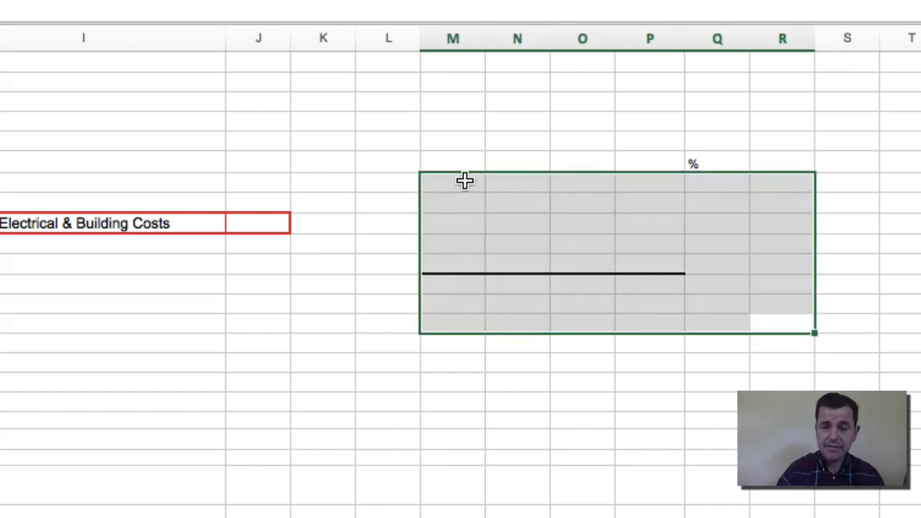
pyautogui.click(430, 354)
pyautogui.hscroll(-5, 474, 265)
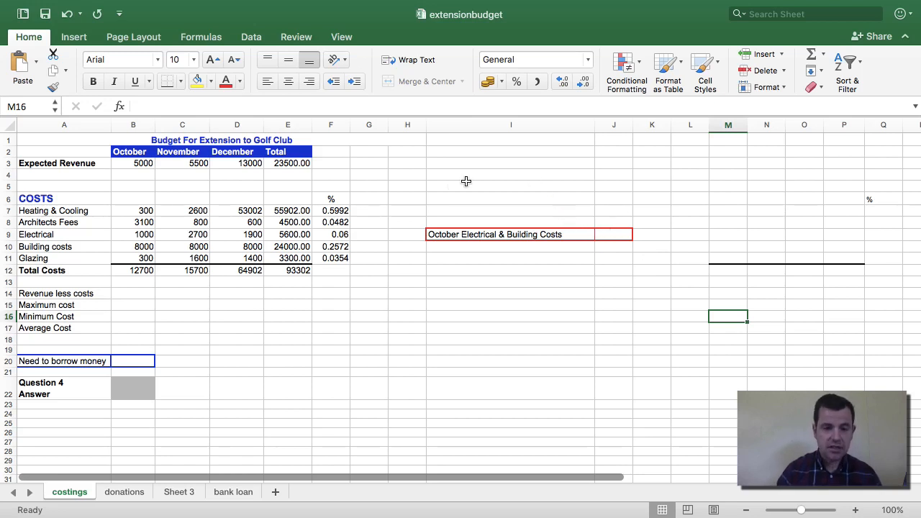
# Step: Format the cost percentages in F7:F11 as Percentage with two decimal places
pyautogui.moveTo(333, 210); pyautogui.dragTo(323, 260)
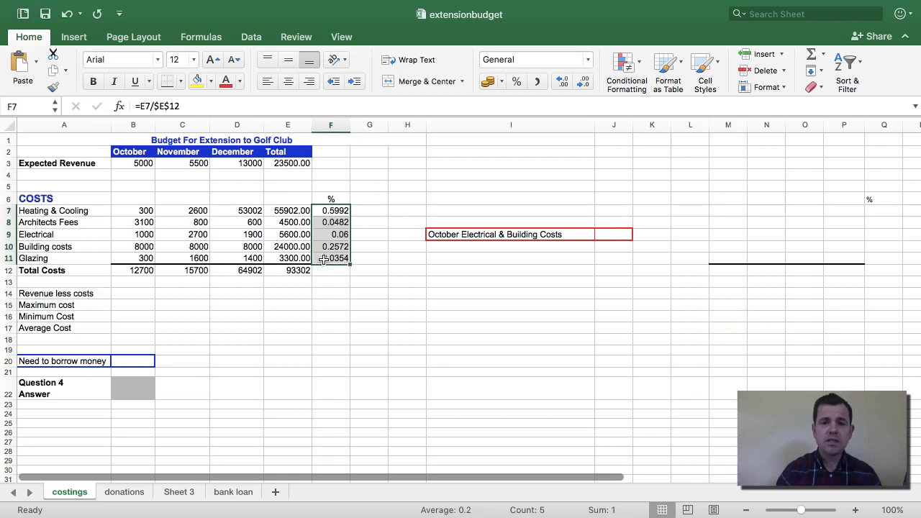
pyautogui.click(517, 82)
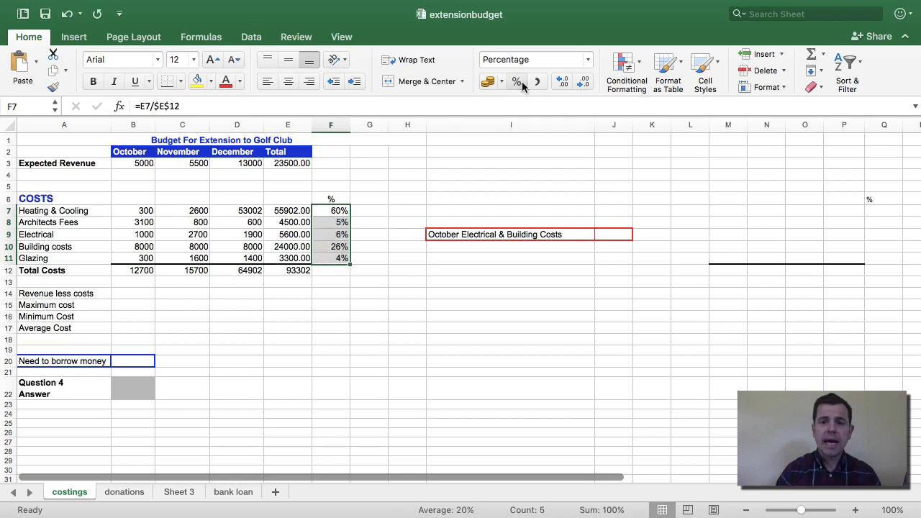
pyautogui.click(564, 85)
pyautogui.click(564, 85)
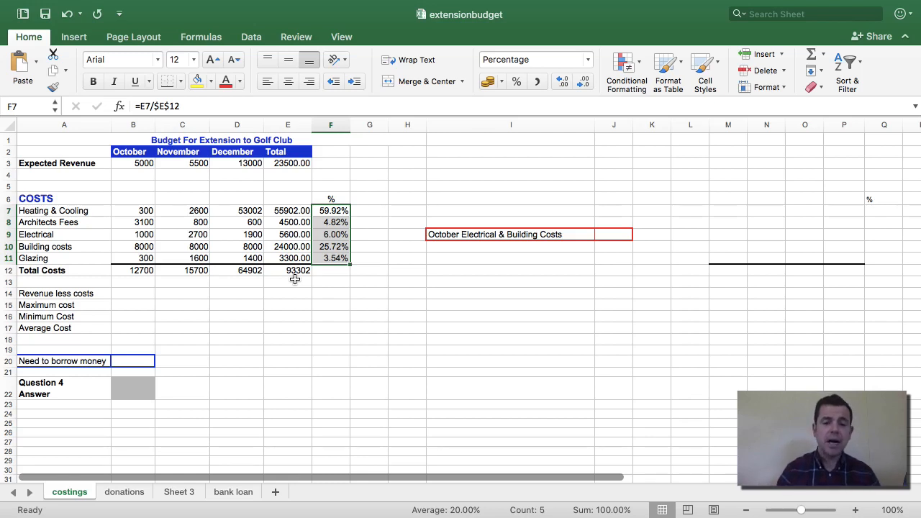
# Step: Enter =B3-B12 in B14 to calculate October's revenue less costs, and fill the formula across to E14
pyautogui.click(131, 295)
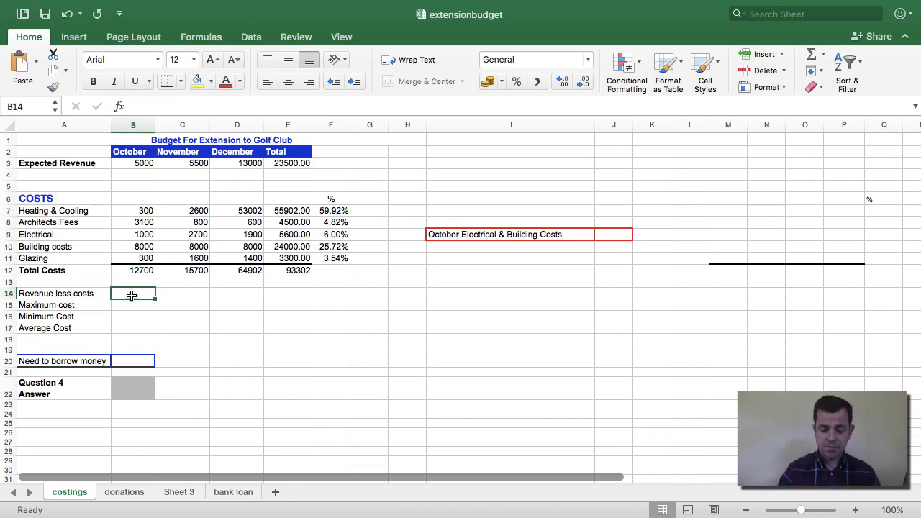
pyautogui.write('=b')
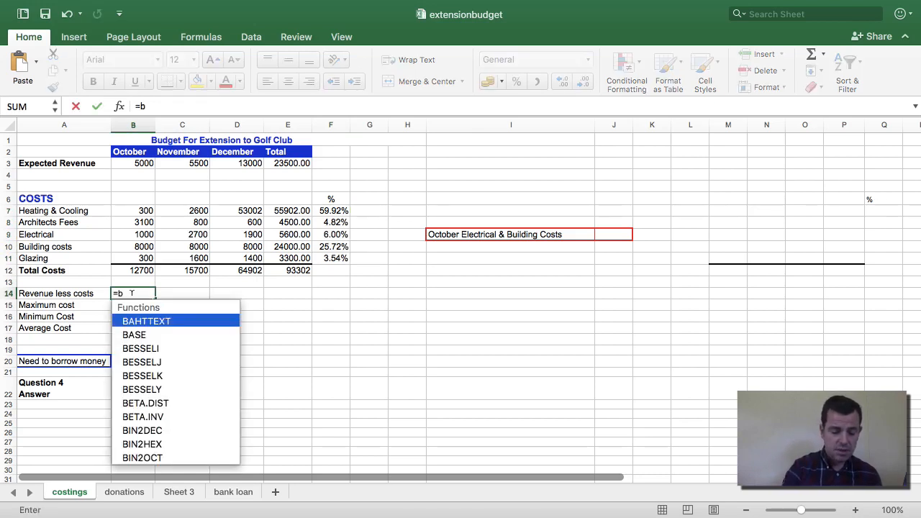
pyautogui.write('3-')
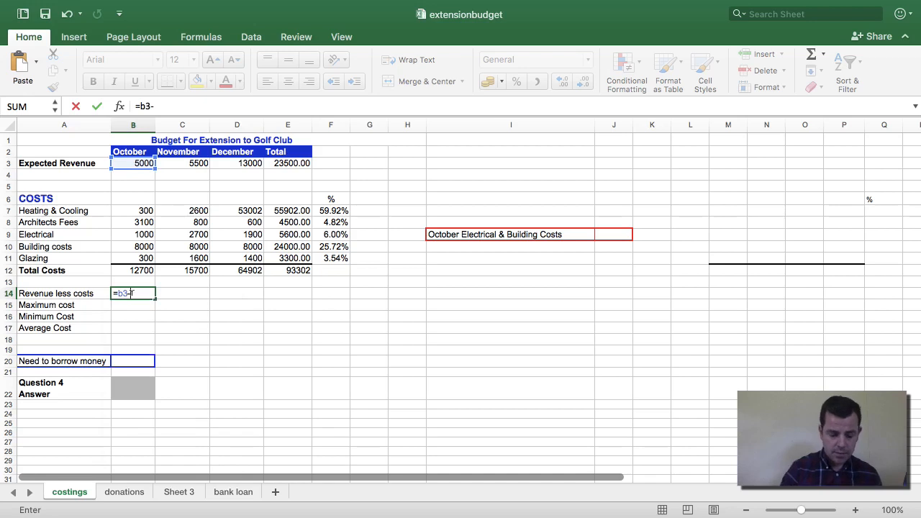
pyautogui.write('b12')
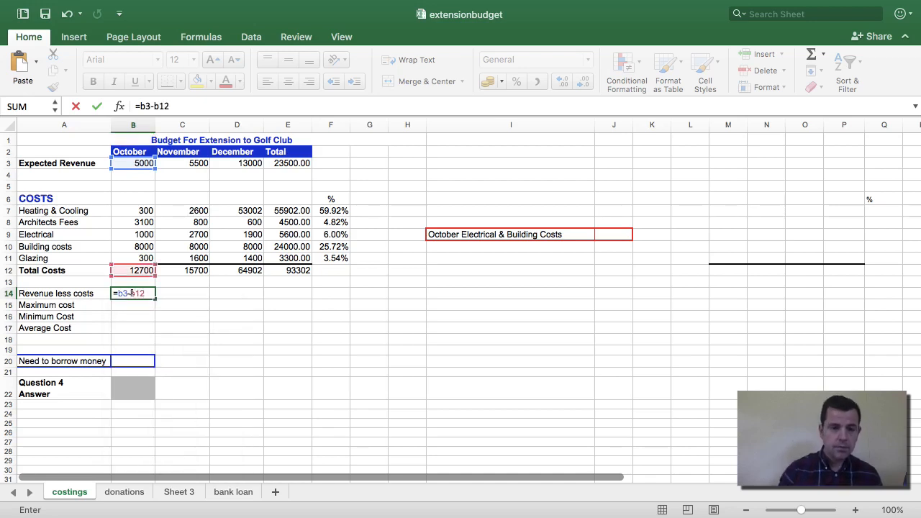
pyautogui.press('Return')
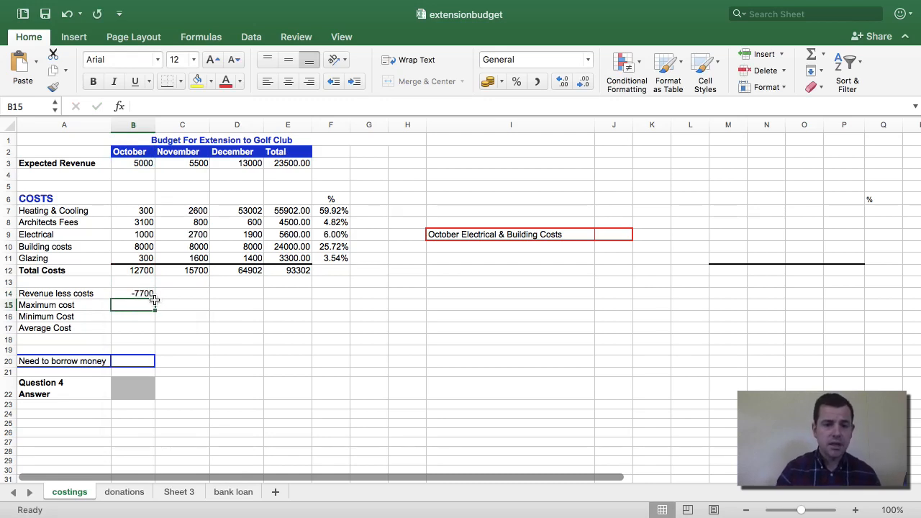
pyautogui.click(147, 293)
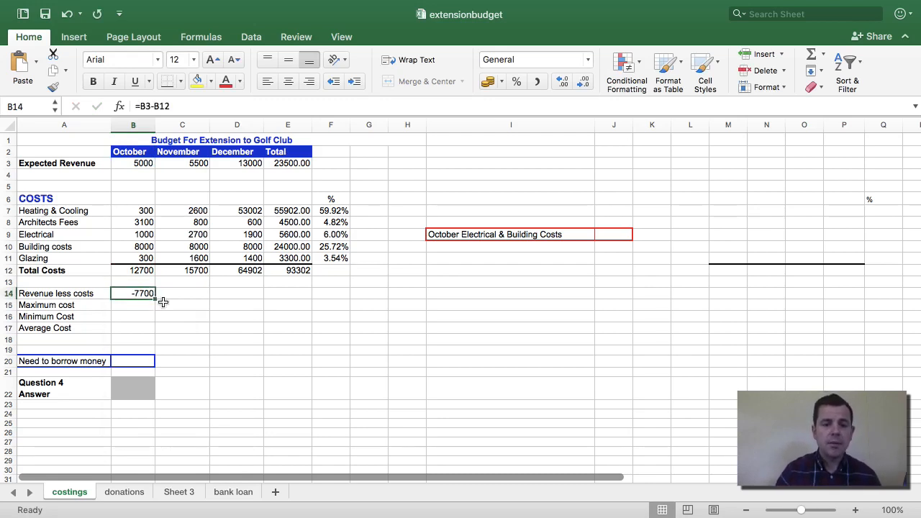
pyautogui.moveTo(155, 298); pyautogui.dragTo(309, 300)
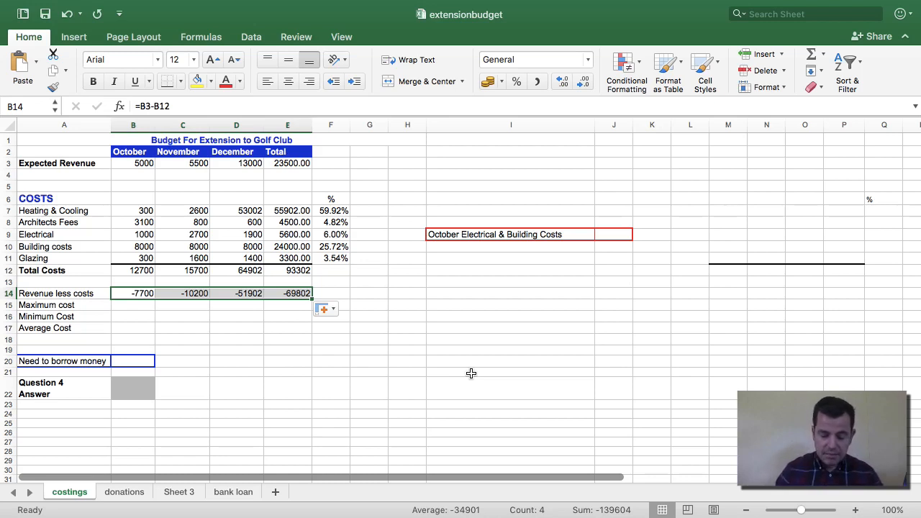
# Step: Calculate October's maximum cost in B15 with =MAX(B7:B11), and fill the formula across to E15
pyautogui.click(124, 304)
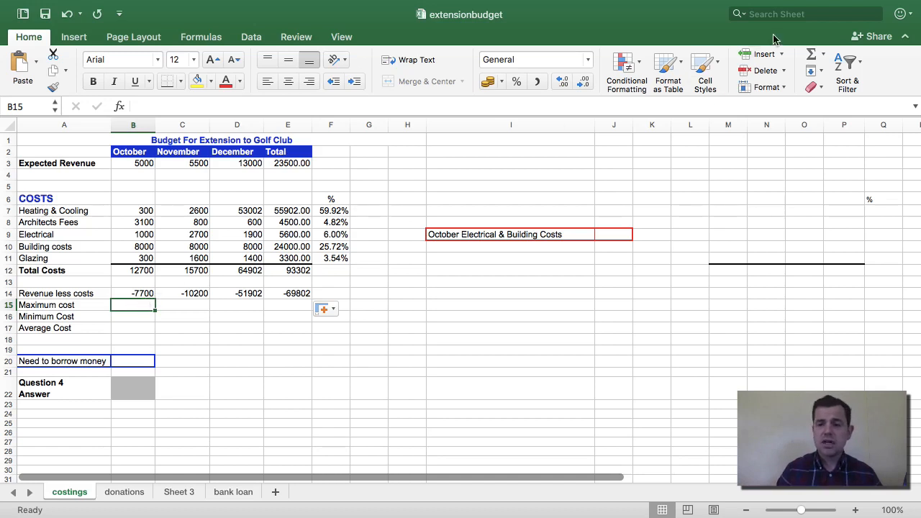
pyautogui.click(823, 56)
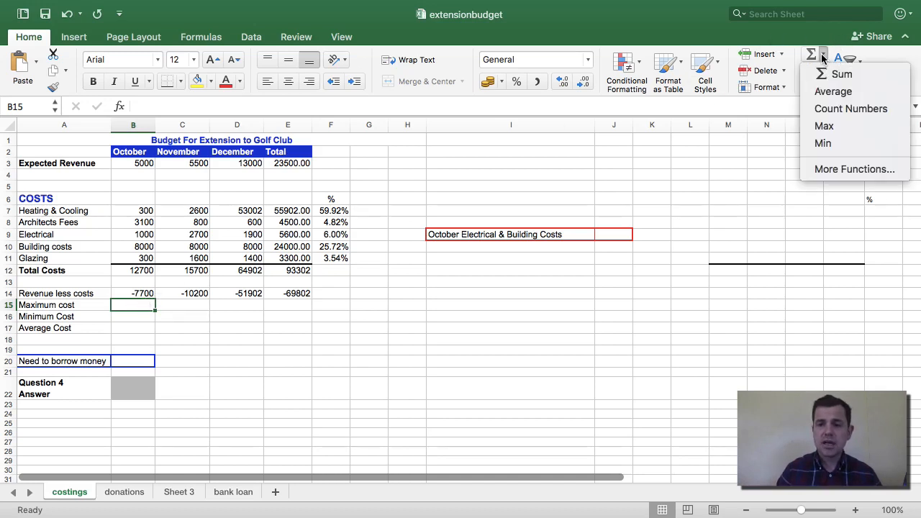
pyautogui.click(825, 127)
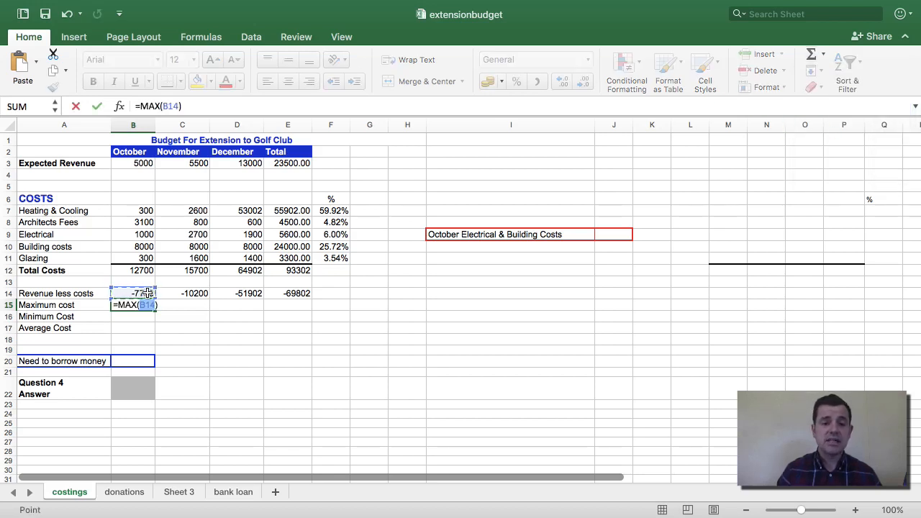
pyautogui.moveTo(142, 213); pyautogui.dragTo(133, 261)
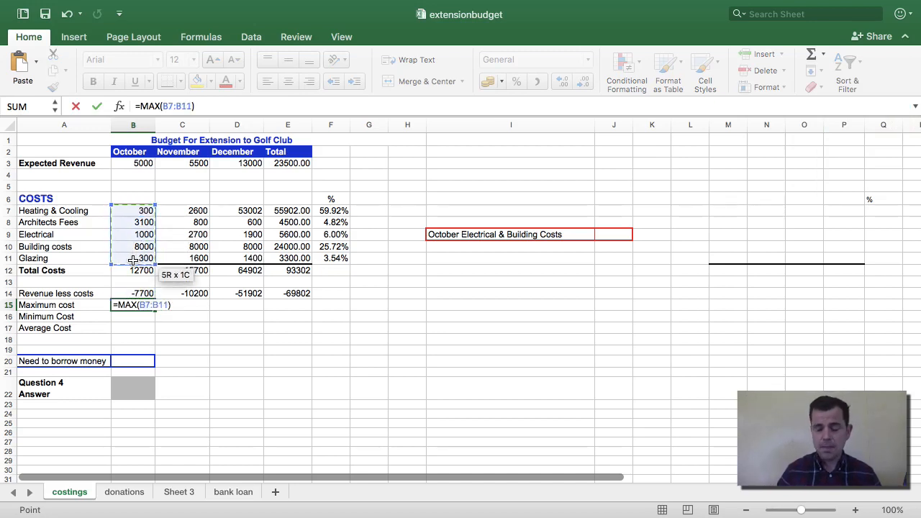
pyautogui.press('Return')
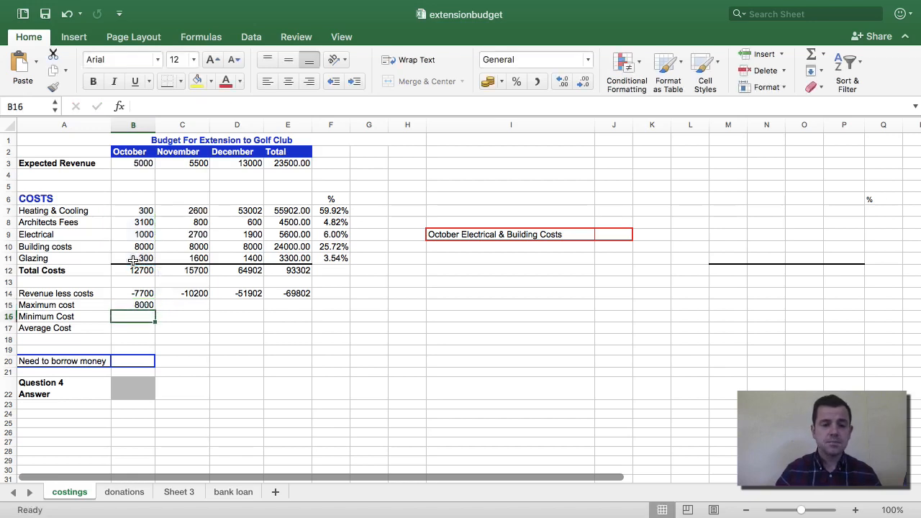
pyautogui.click(136, 305)
pyautogui.moveTo(184, 307); pyautogui.dragTo(285, 308)
# Step: Calculate October's minimum cost in B16 with the MIN function over B7:B11, and fill the formula across to E16
pyautogui.click(132, 319)
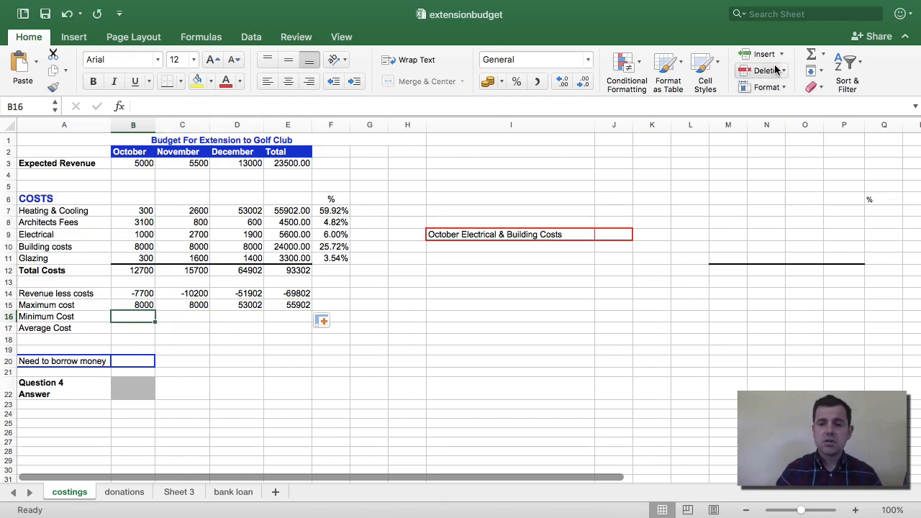
pyautogui.click(823, 54)
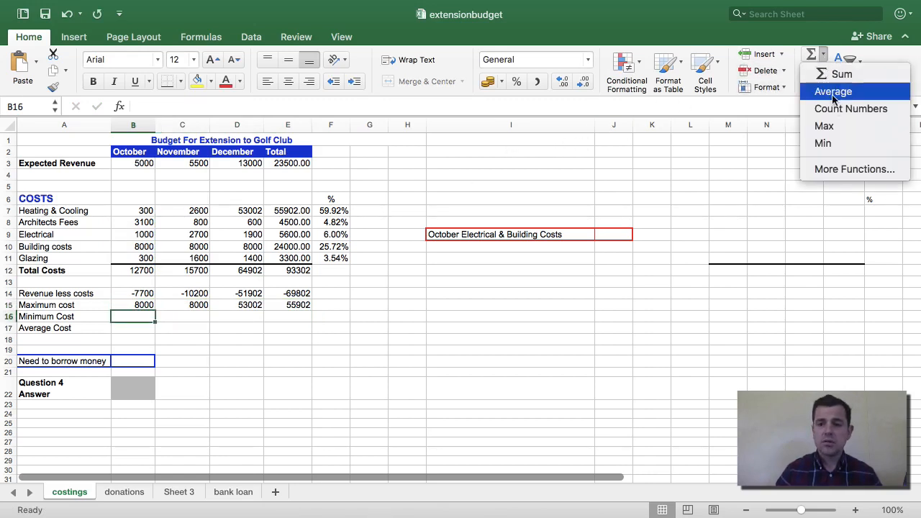
pyautogui.click(824, 143)
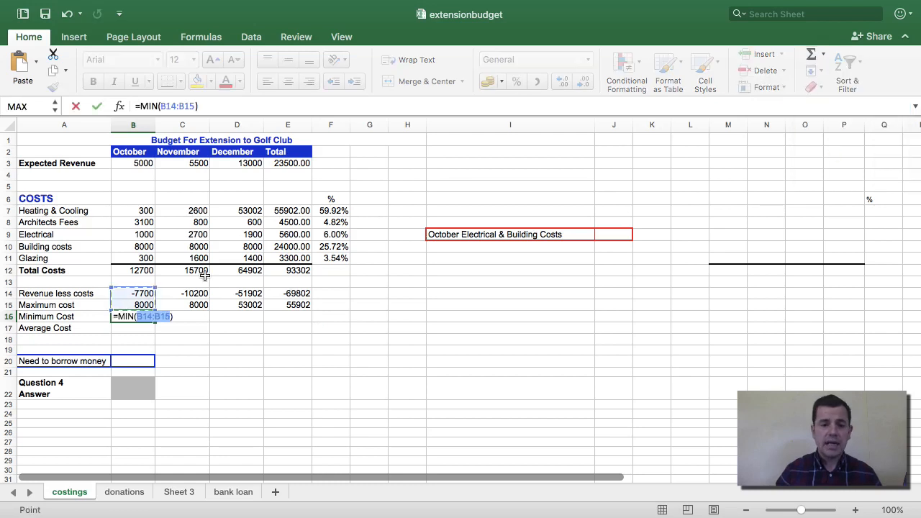
pyautogui.moveTo(144, 207); pyautogui.dragTo(137, 260)
pyautogui.press('Return')
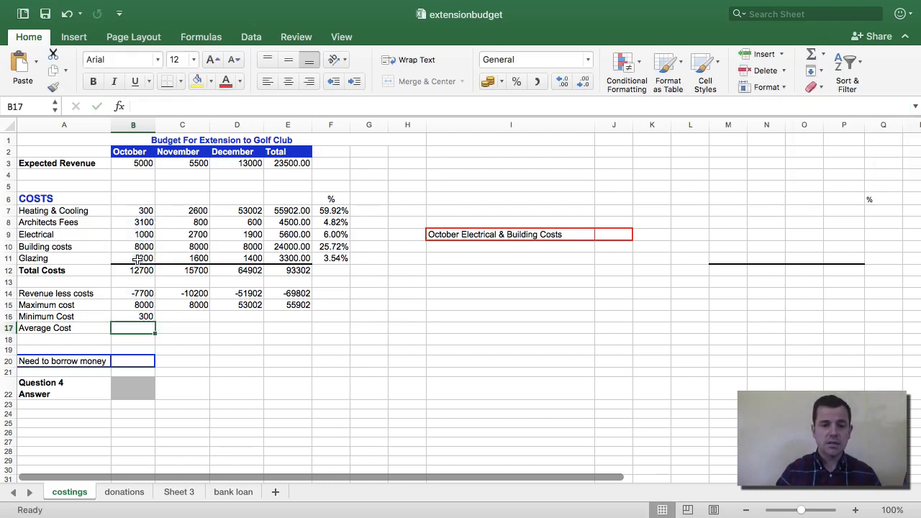
pyautogui.click(154, 319)
pyautogui.moveTo(154, 320); pyautogui.dragTo(291, 320)
# Step: Calculate October's average cost in B17 with =AVERAGE(B7:B11), and fill the formula across to E17
pyautogui.click(135, 327)
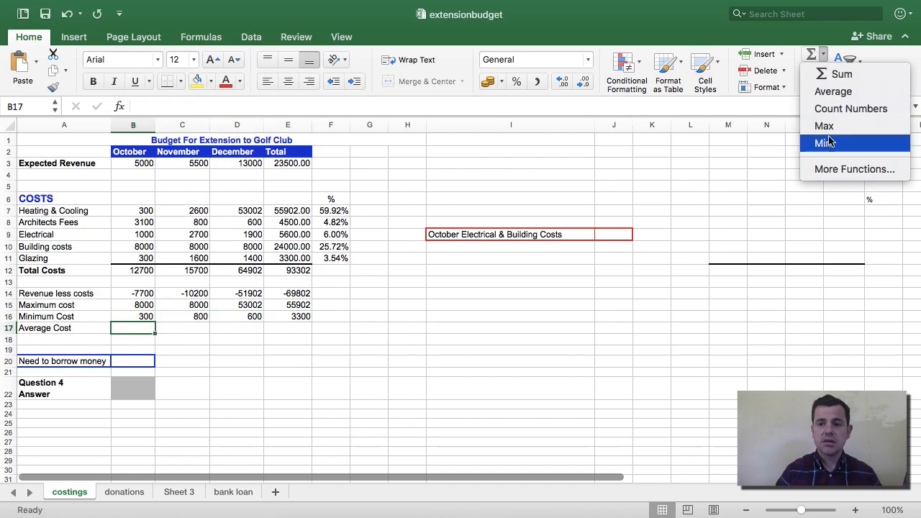
pyautogui.click(833, 91)
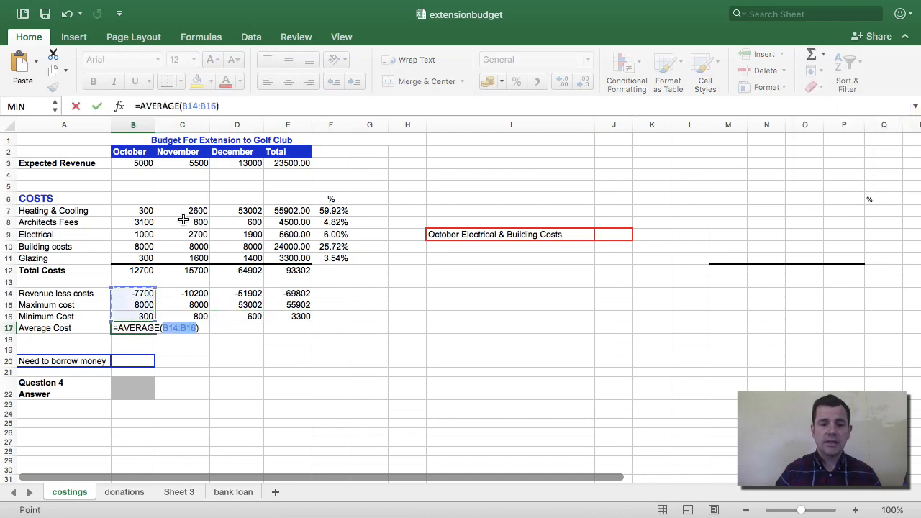
pyautogui.moveTo(146, 211); pyautogui.dragTo(134, 265)
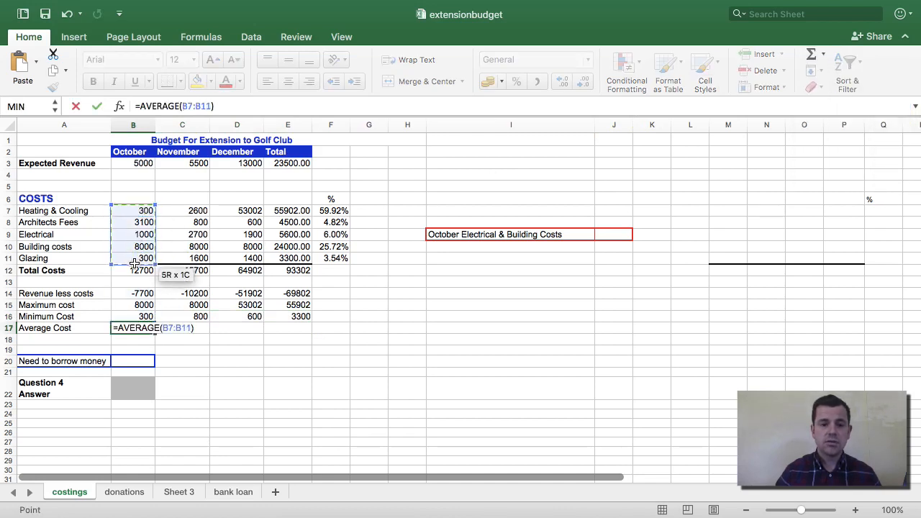
pyautogui.press('Return')
pyautogui.click(144, 327)
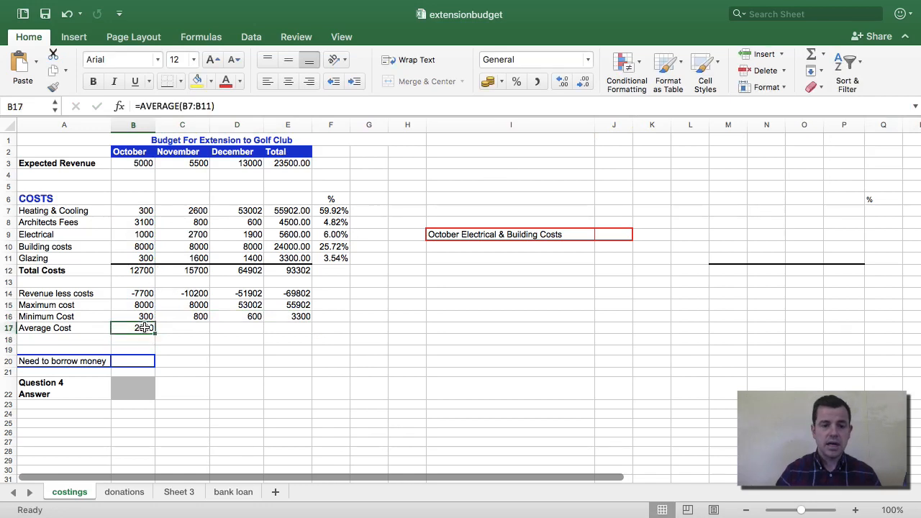
pyautogui.moveTo(154, 333); pyautogui.dragTo(303, 348)
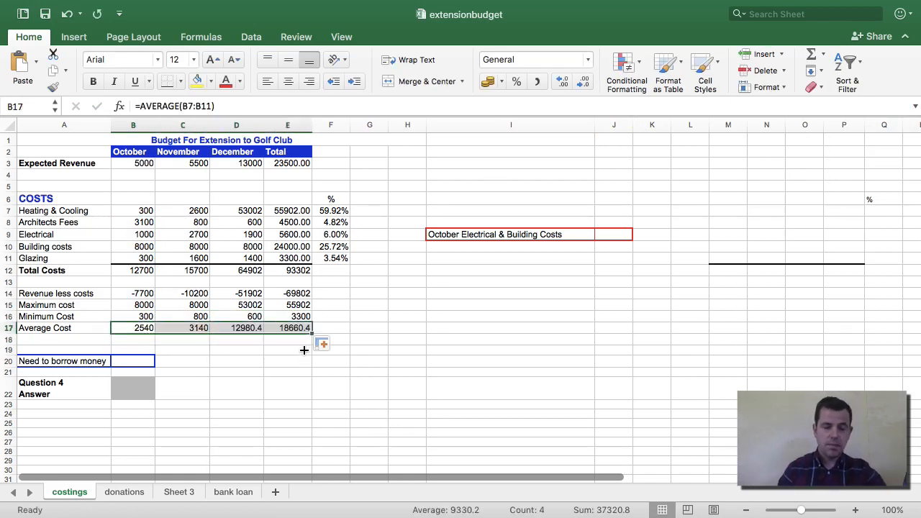
# Step: Enter =b7+b9 in J9 for the October Electrical & Building Costs
pyautogui.click(198, 343)
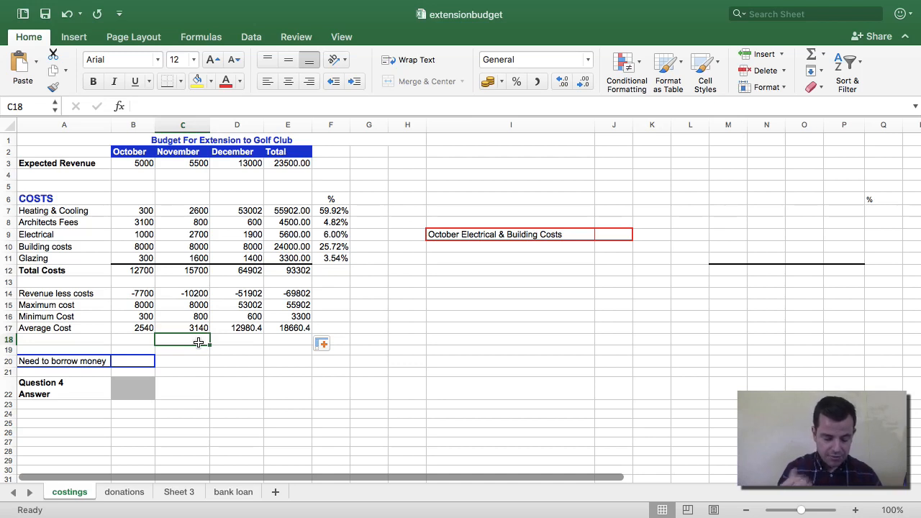
pyautogui.click(605, 237)
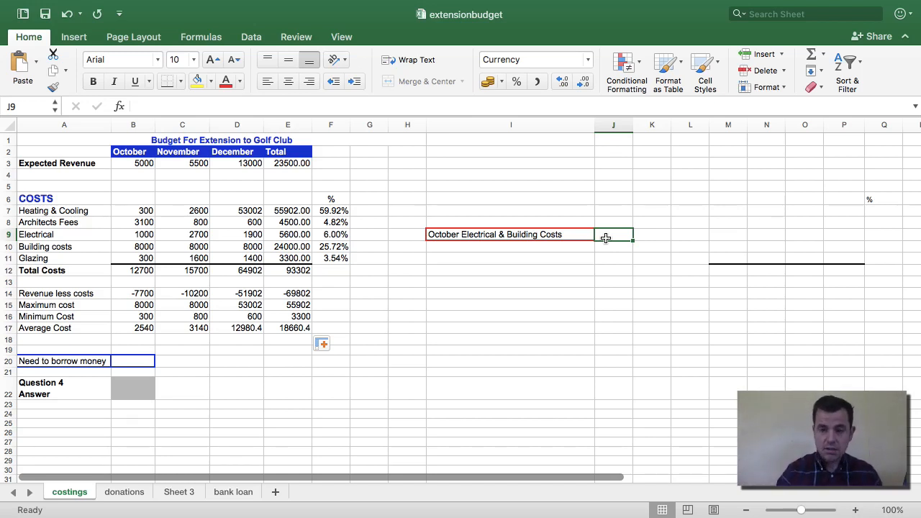
pyautogui.write('=')
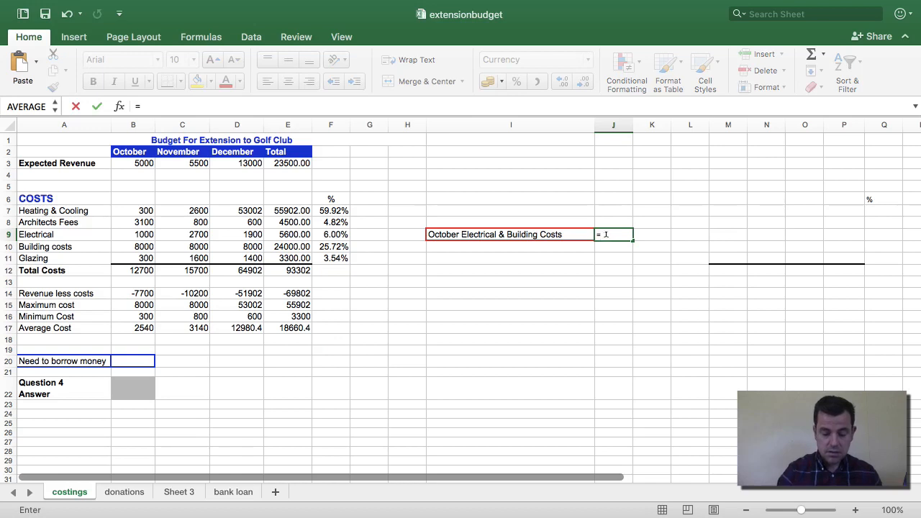
pyautogui.write('b7+')
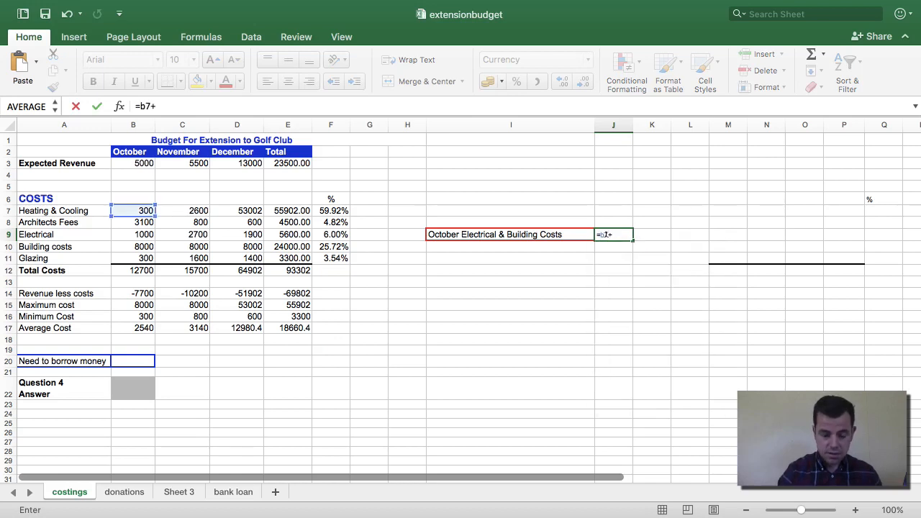
pyautogui.write('b9')
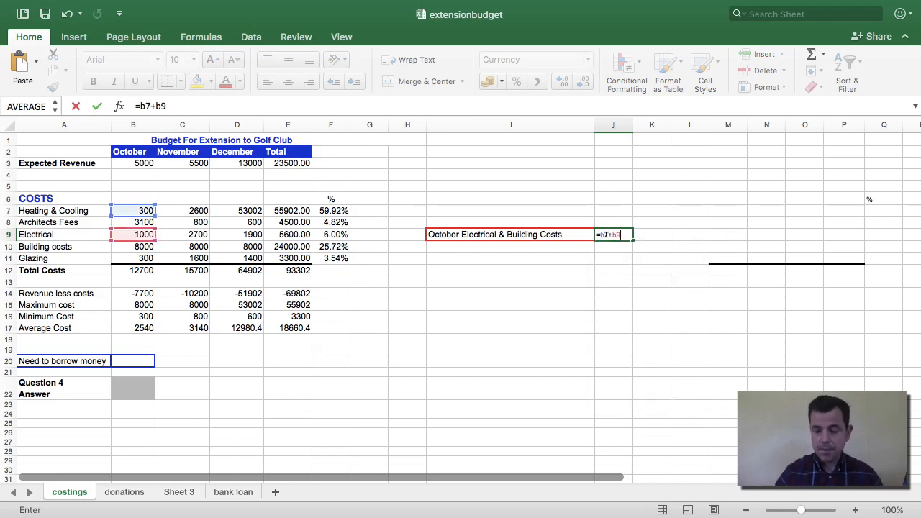
pyautogui.press('Return')
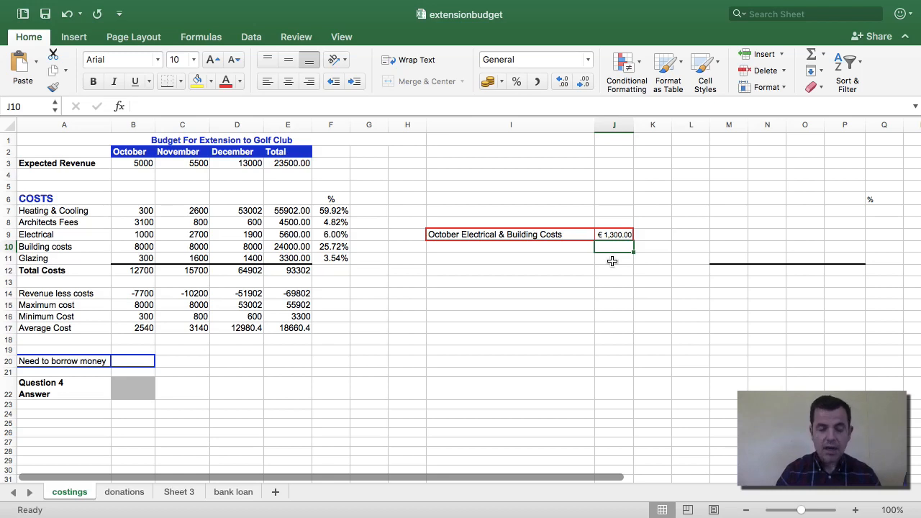
# Step: Insert an empty text box below the October Electrical & Building Costs cells, spanning about columns I to O and rows 16 to 25
pyautogui.click(84, 45)
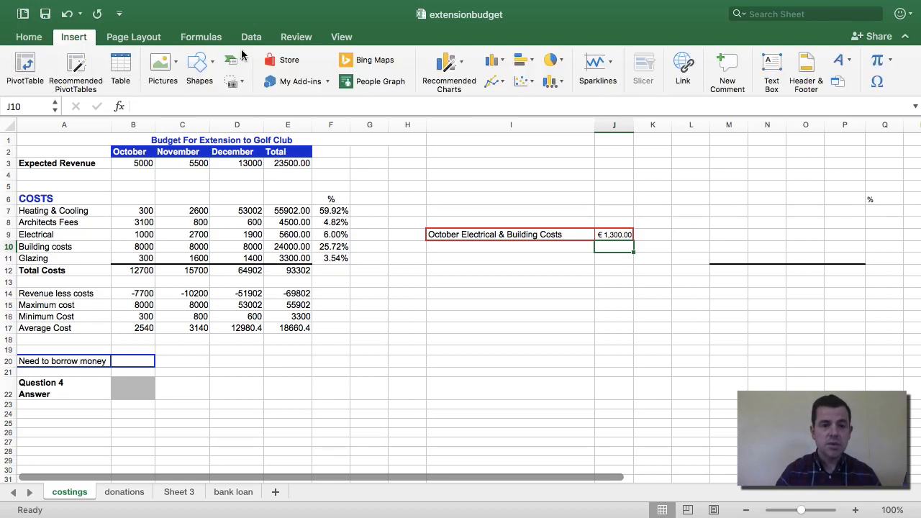
pyautogui.click(198, 66)
pyautogui.click(200, 66)
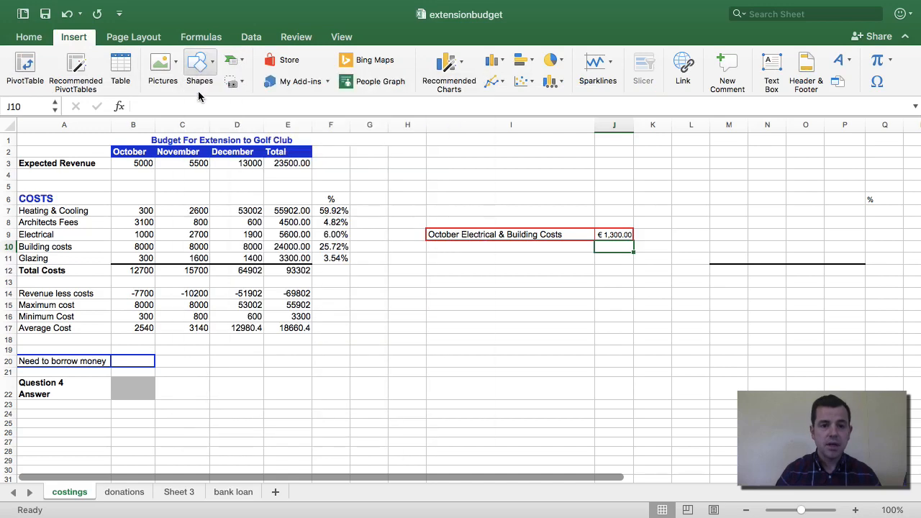
pyautogui.click(200, 72)
pyautogui.click(191, 107)
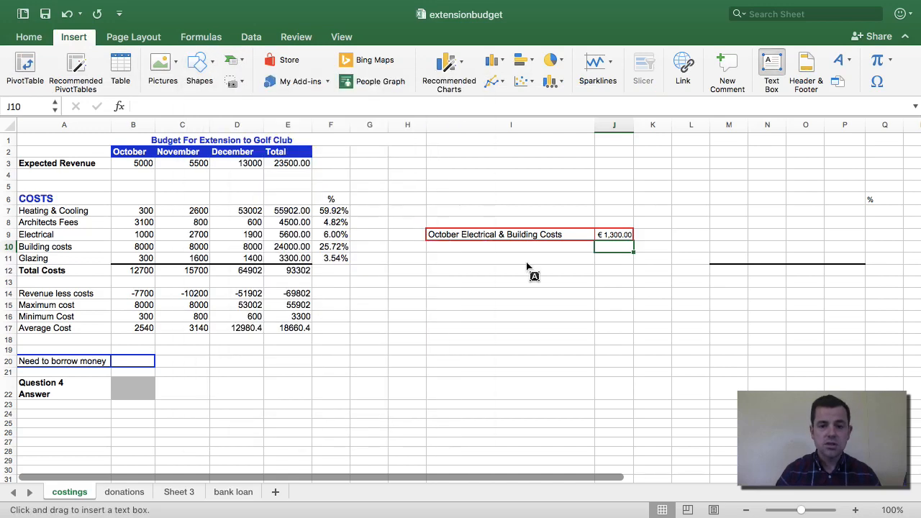
pyautogui.moveTo(503, 315); pyautogui.dragTo(816, 421)
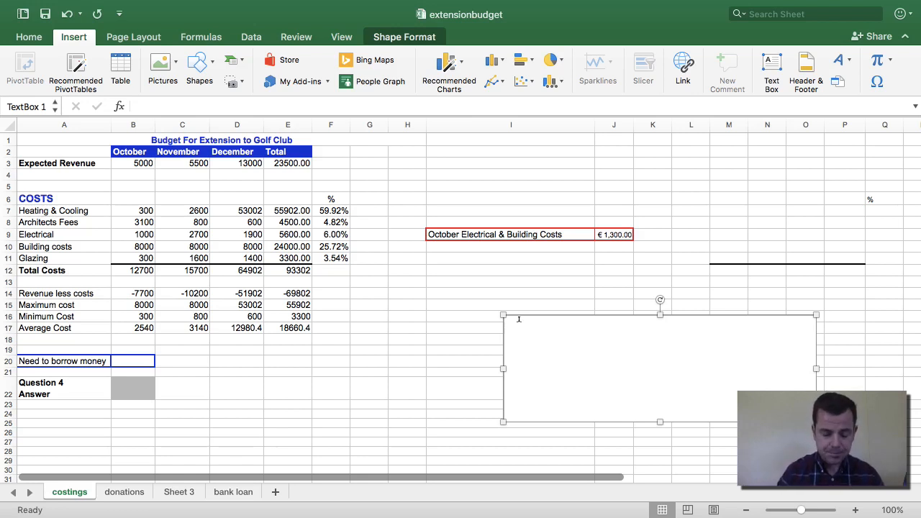
# Step: Write the three lines Test, Value if true and Value if false in the text box
pyautogui.write('est ')
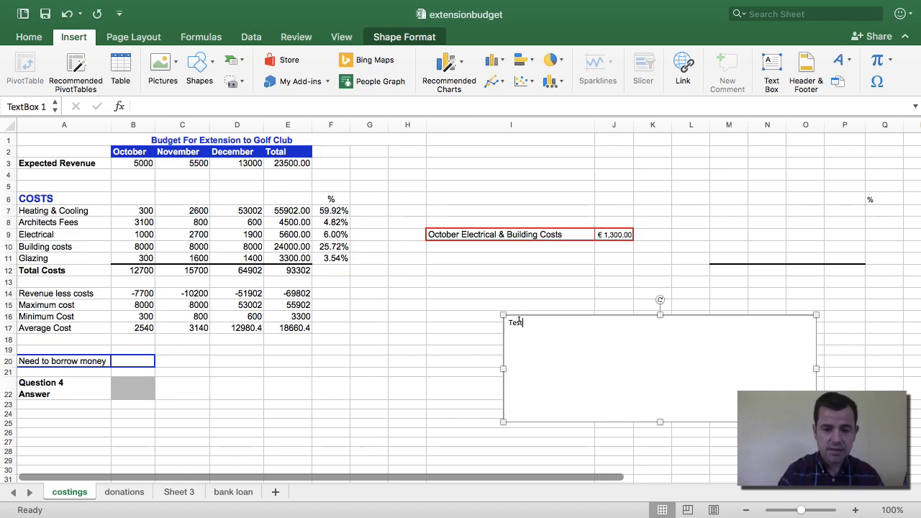
pyautogui.write('Value ')
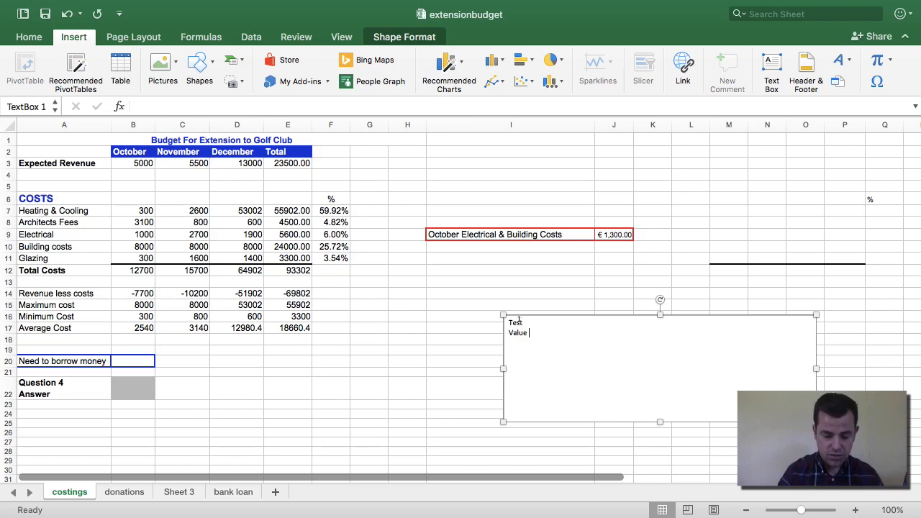
pyautogui.write('if true')
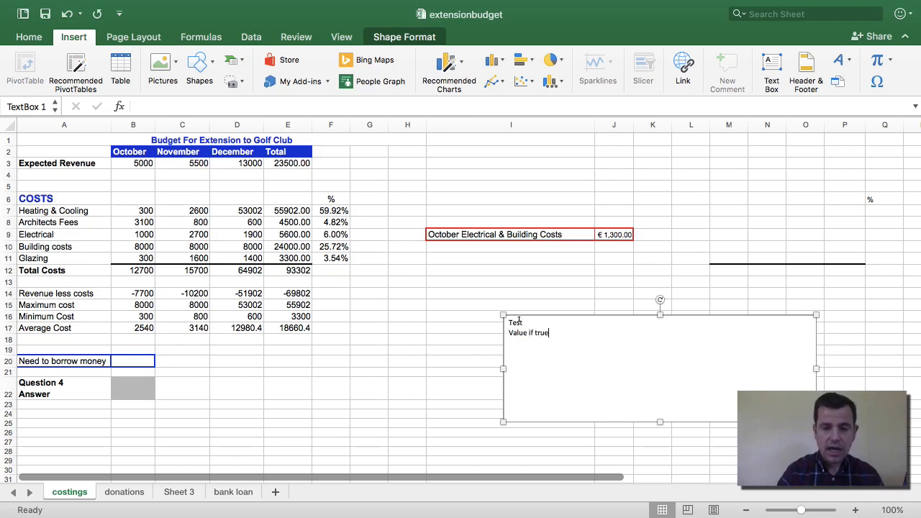
pyautogui.press('Return')
pyautogui.write('Valu')
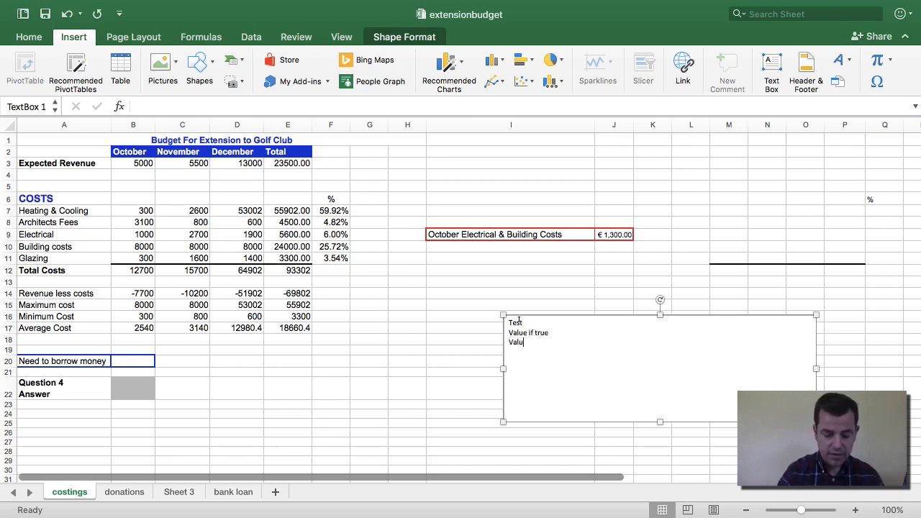
pyautogui.write('e if false')
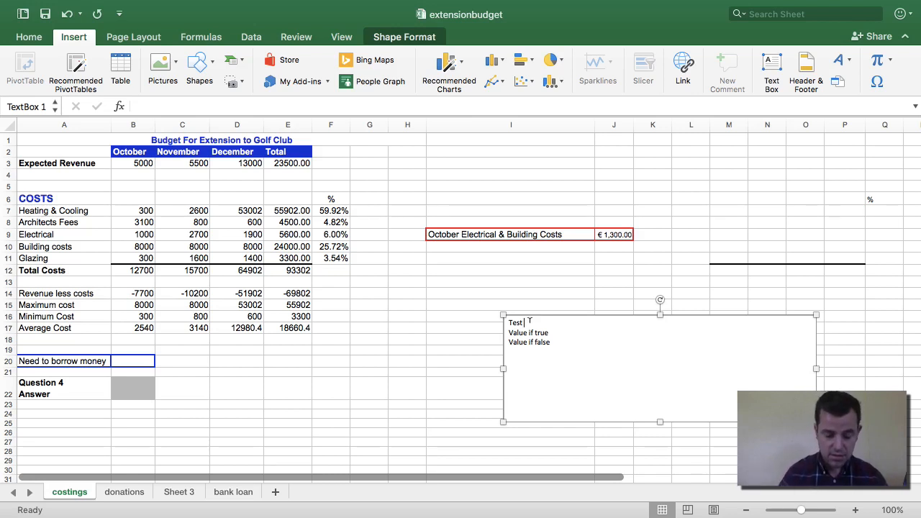
# Step: Complete the text box lines with c14<0 after Test, yes after Value if true, and no after Value if false
pyautogui.write('c14')
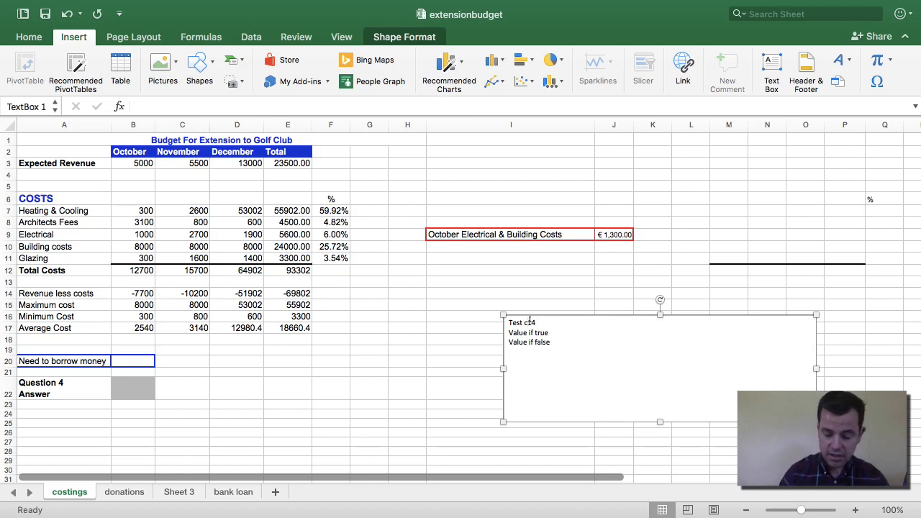
pyautogui.write('<0')
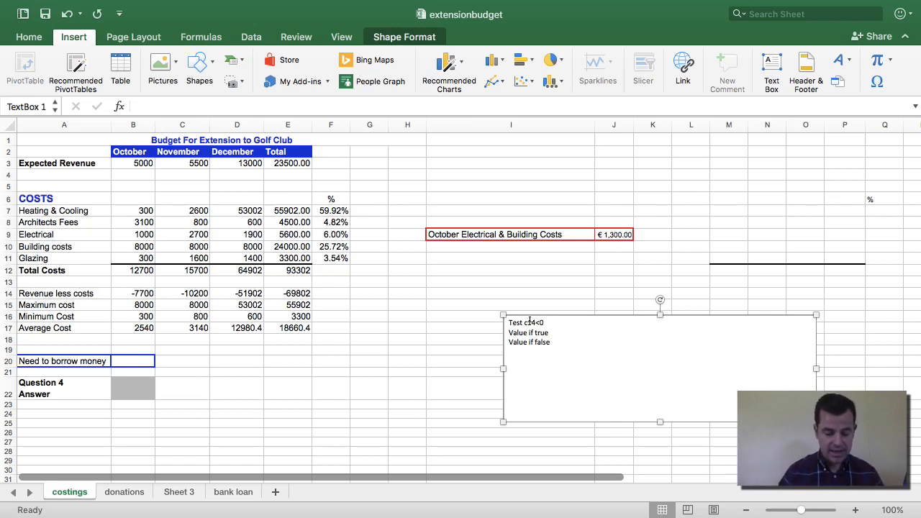
pyautogui.click(557, 331)
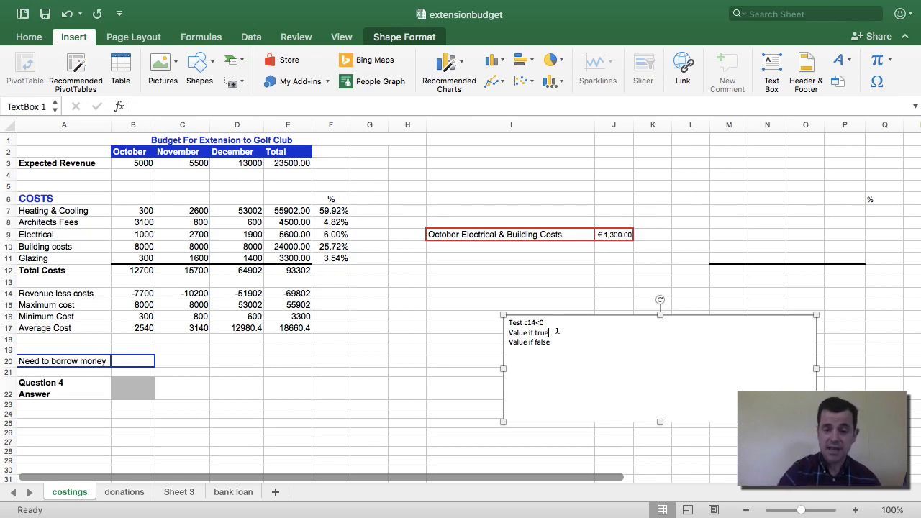
pyautogui.write('yes')
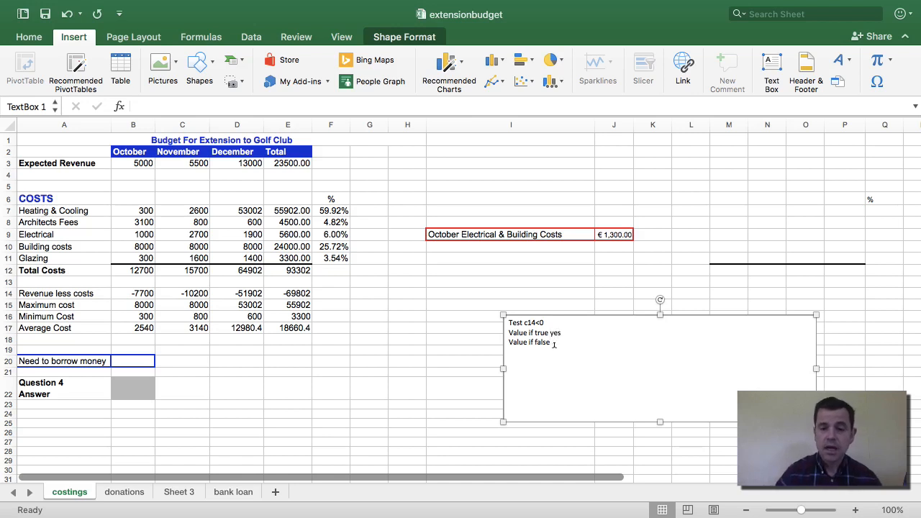
pyautogui.click(553, 343)
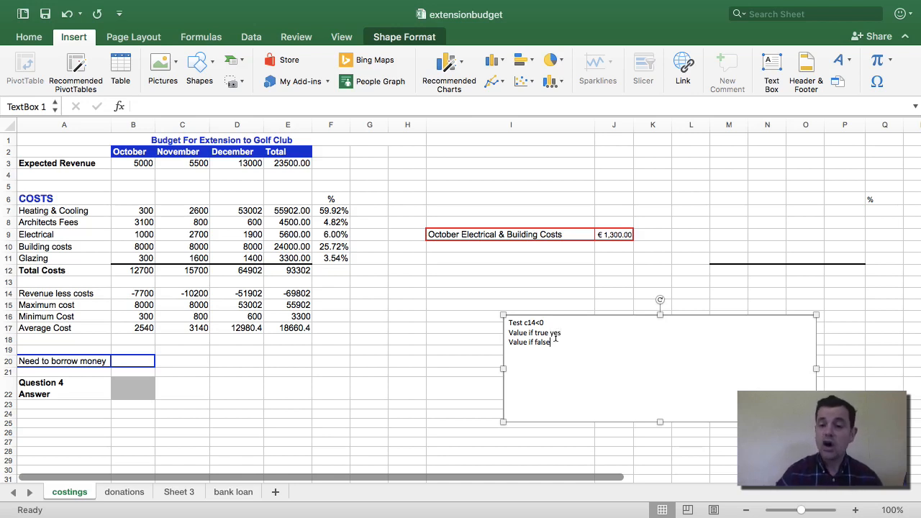
pyautogui.write('no')
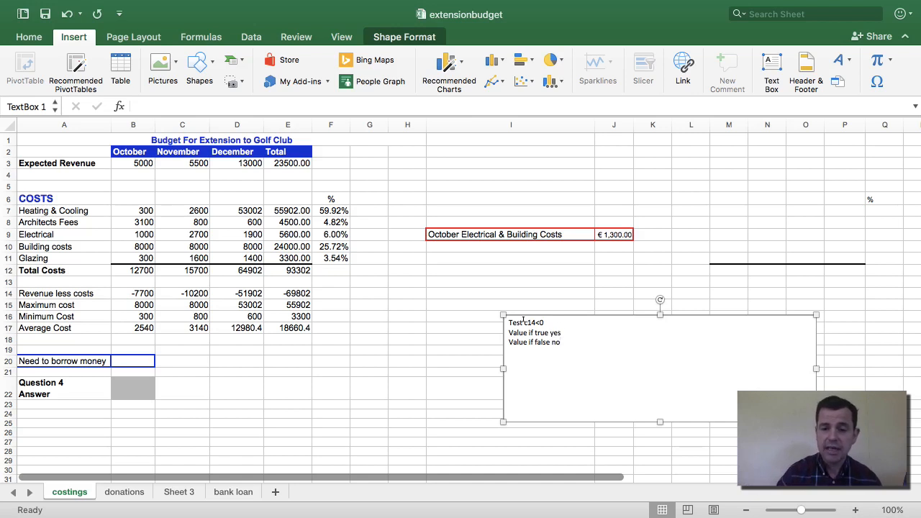
# Step: Delete the labels Test, Value if true and Value if false from the text box, and move the box to start at about G20
pyautogui.moveTo(526, 322); pyautogui.dragTo(483, 336)
pyautogui.press('BackSpace')
pyautogui.press('BackSpace')
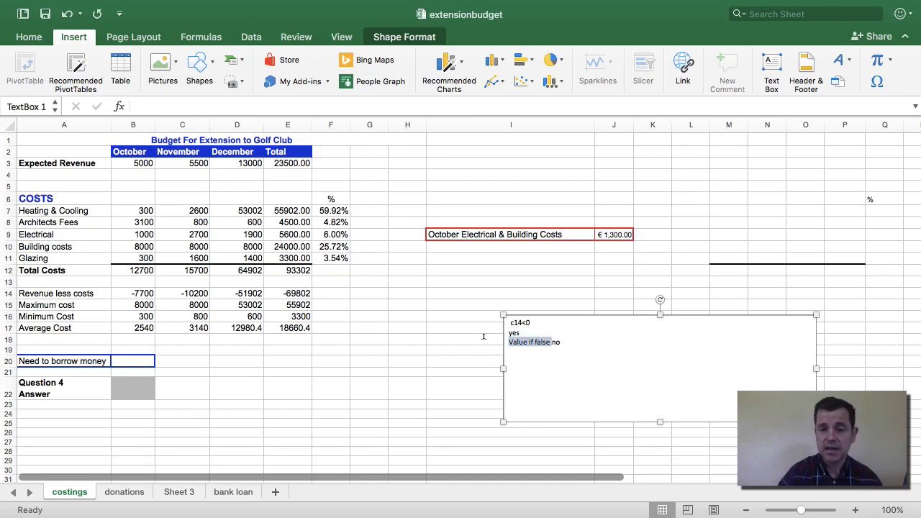
pyautogui.press('BackSpace')
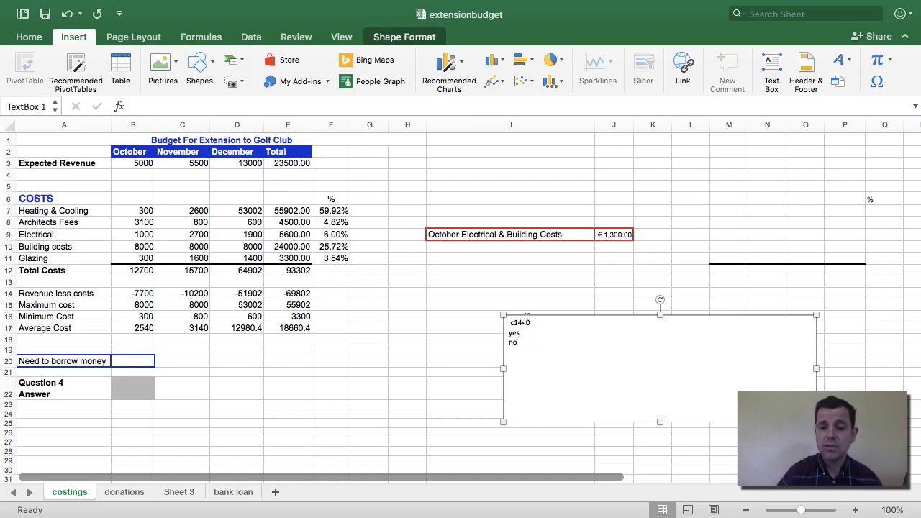
pyautogui.moveTo(532, 315); pyautogui.dragTo(371, 361)
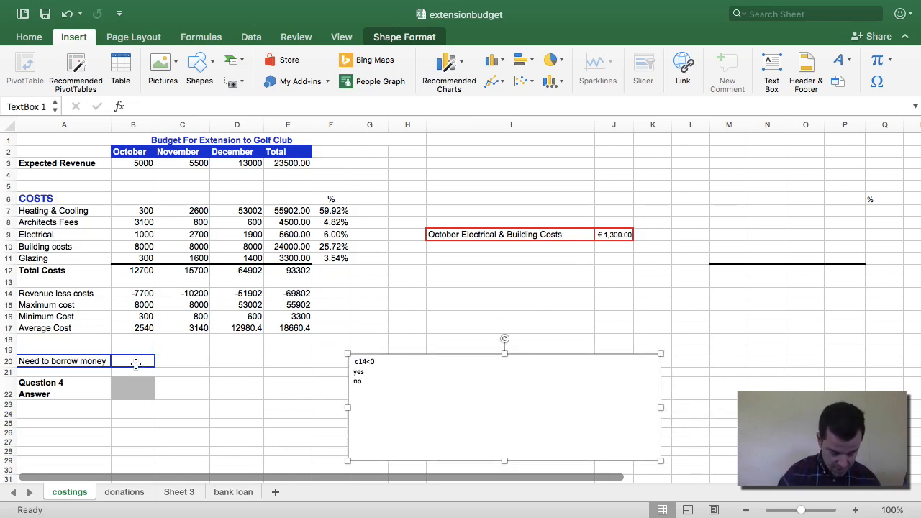
# Step: Search the Formula Builder for if and insert the IF function in B20, the Need to borrow money cell
pyautogui.click(135, 363)
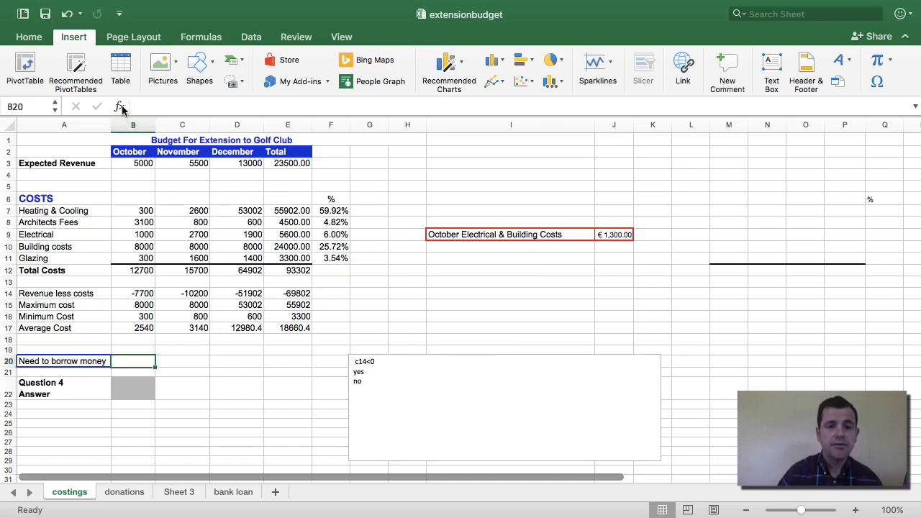
pyautogui.click(22, 38)
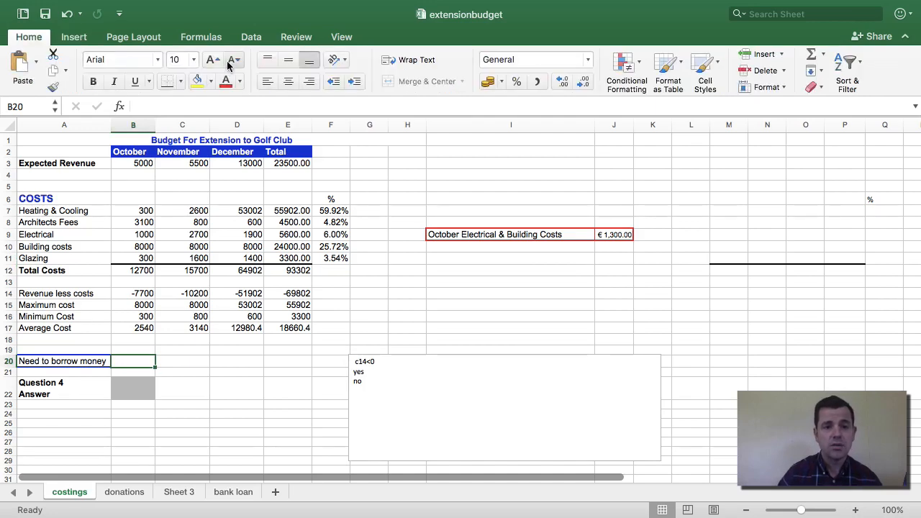
pyautogui.click(121, 106)
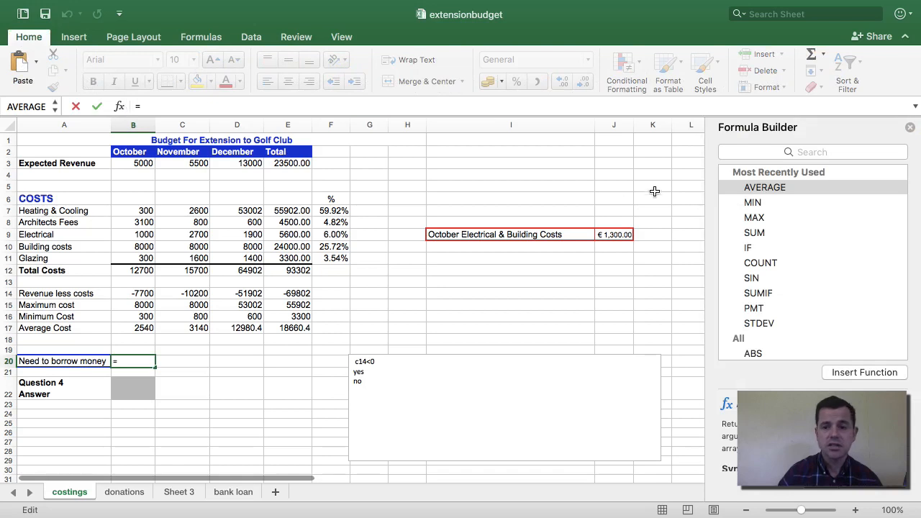
pyautogui.click(767, 152)
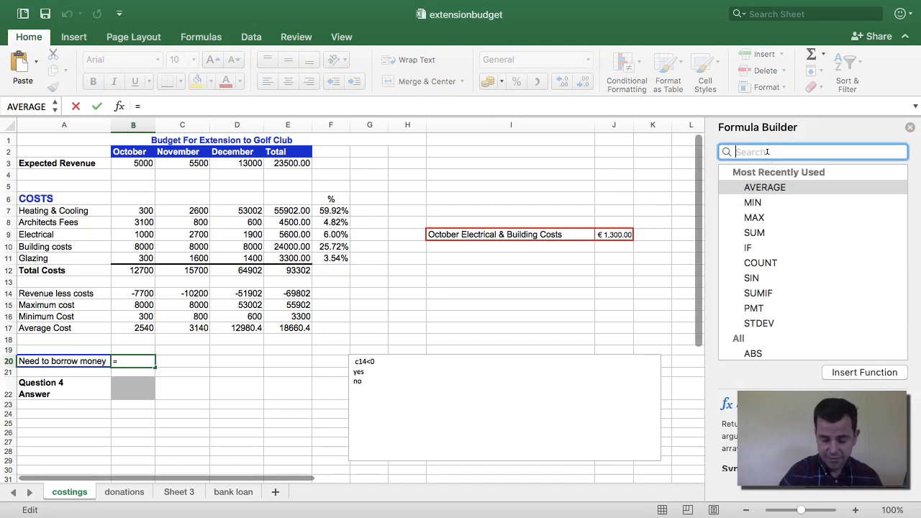
pyautogui.write('IIf')
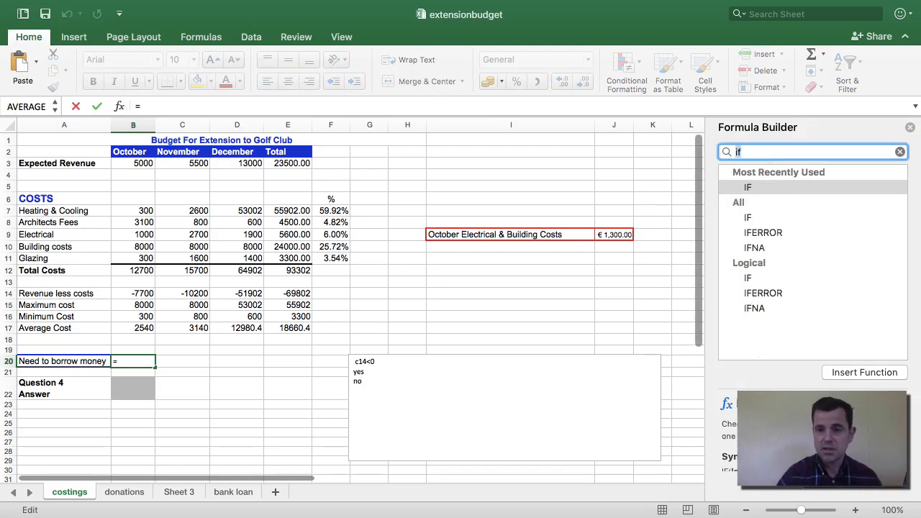
pyautogui.click(774, 188)
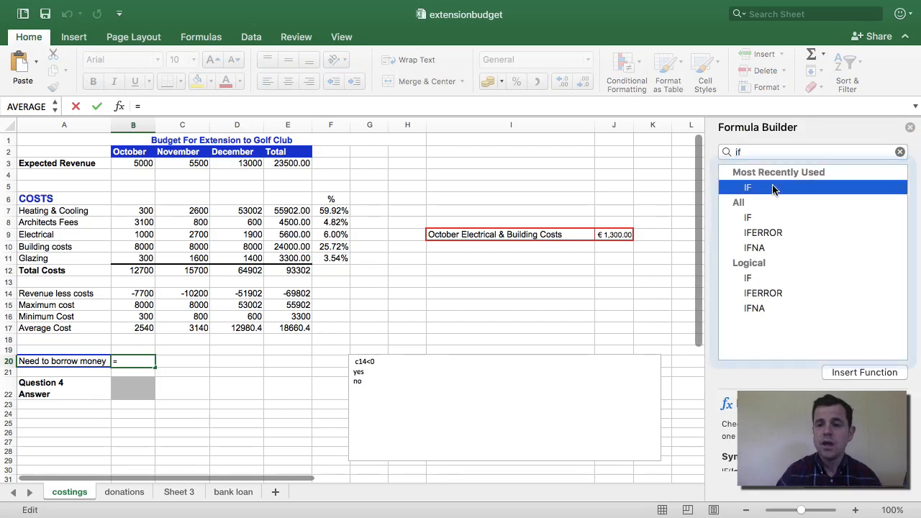
pyautogui.click(860, 372)
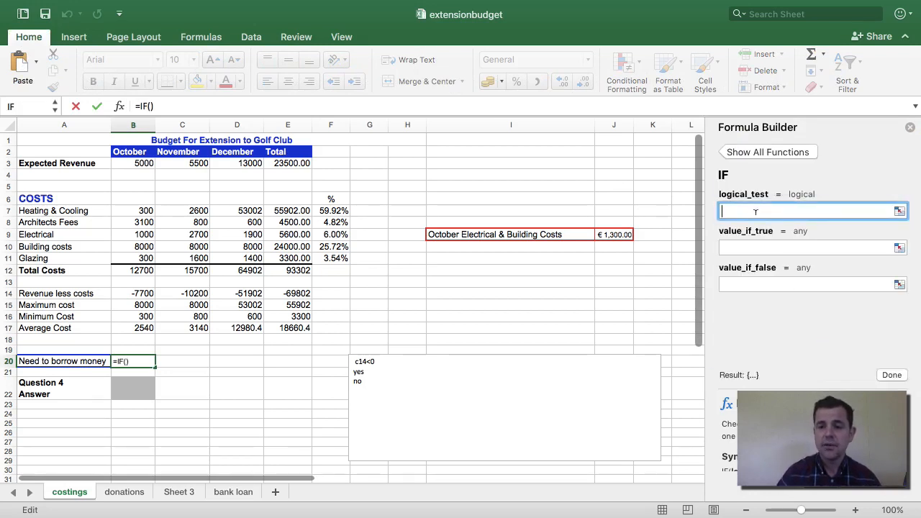
# Step: Set the logical test of the IF function in B20 to c14<0
pyautogui.click(755, 246)
pyautogui.click(756, 286)
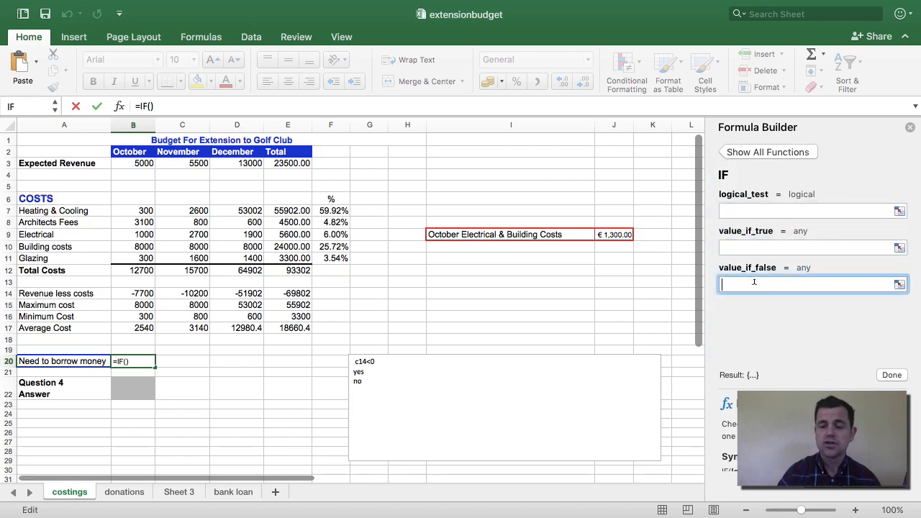
pyautogui.click(743, 208)
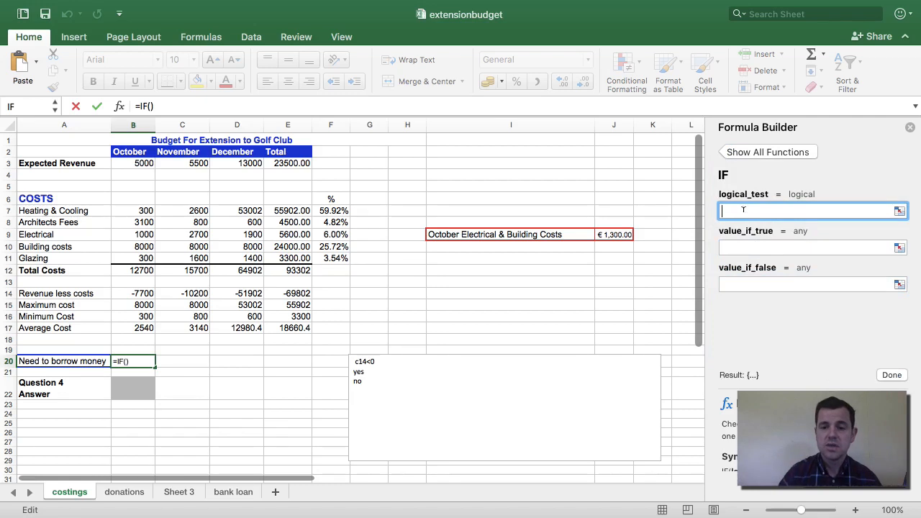
pyautogui.write('c1')
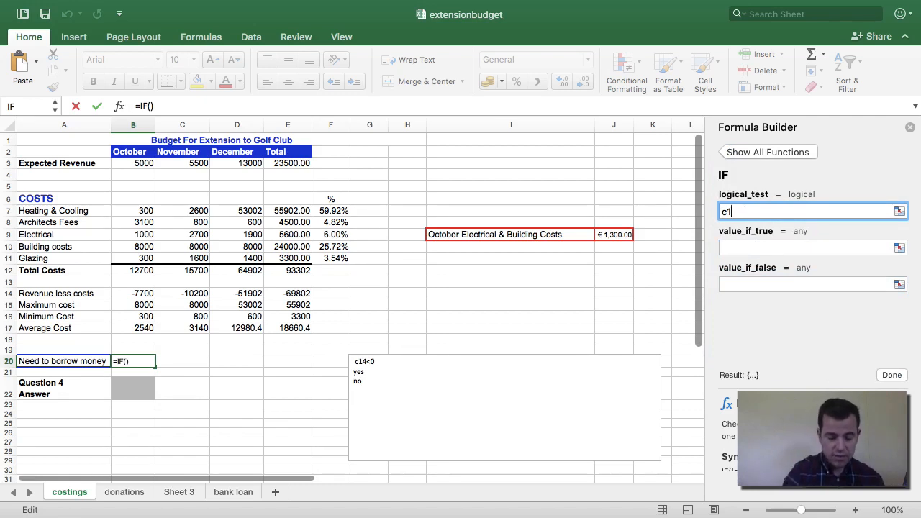
pyautogui.write('4<0')
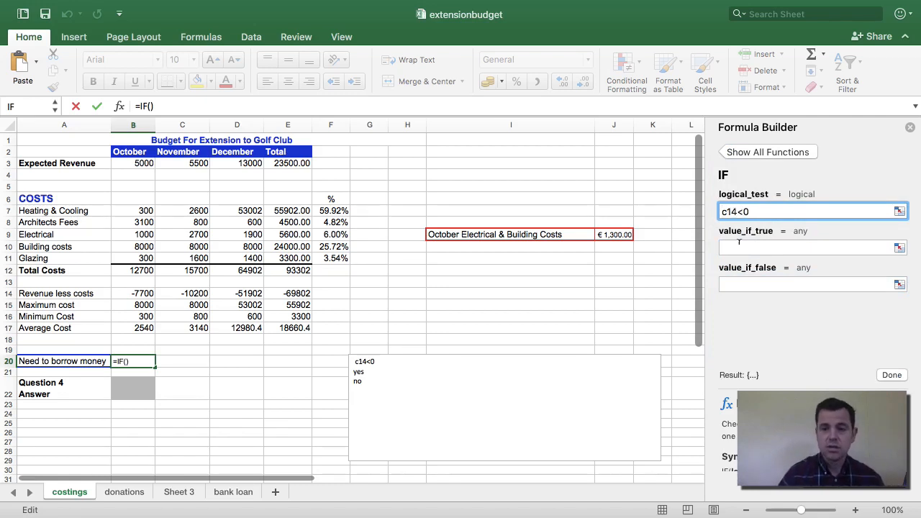
# Step: Set the IF function in B20 to return yes if true and no if false, and complete the formula
pyautogui.click(738, 248)
pyautogui.write('yes')
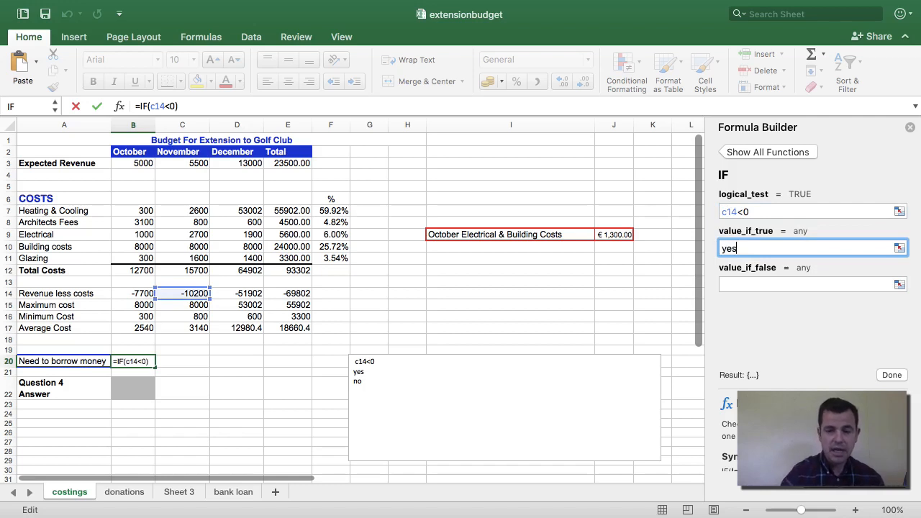
pyautogui.click(768, 284)
pyautogui.write('no')
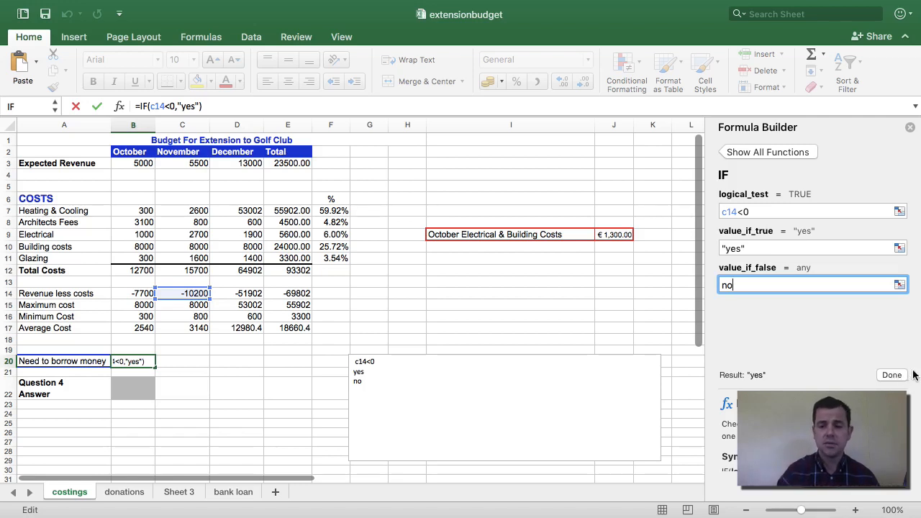
pyautogui.click(891, 375)
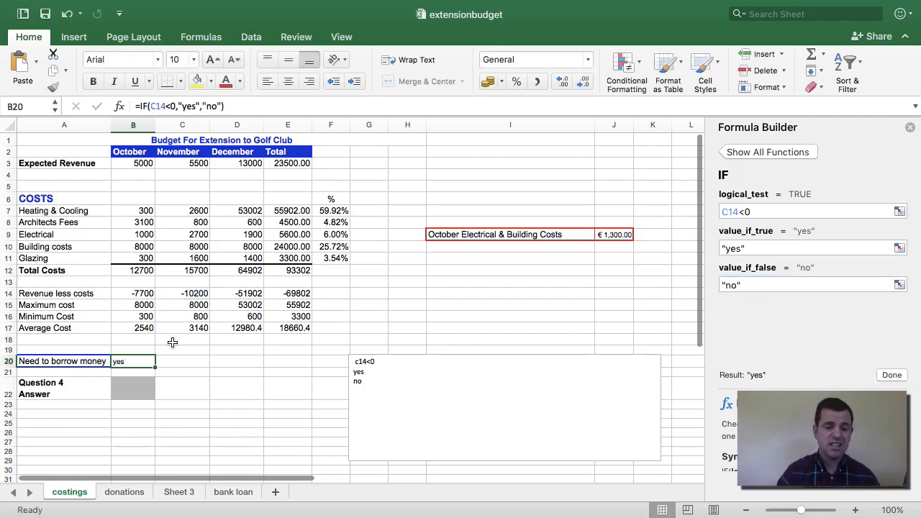
# Step: Delete the notes text box from the costings sheet and close the Formula Builder
pyautogui.click(456, 354)
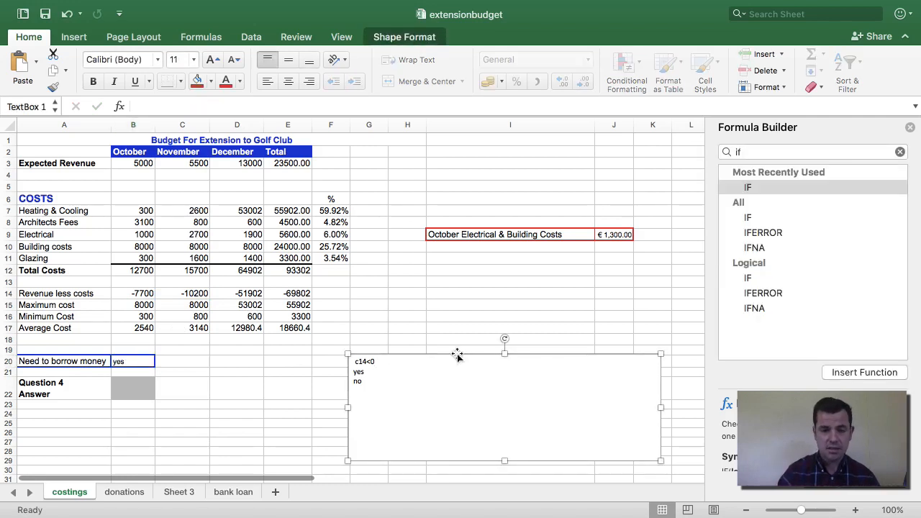
pyautogui.press('Delete')
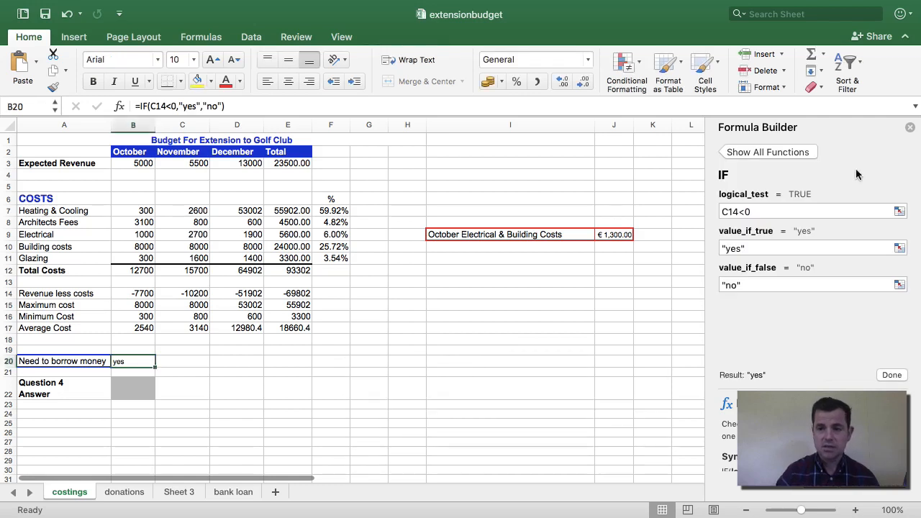
pyautogui.click(909, 127)
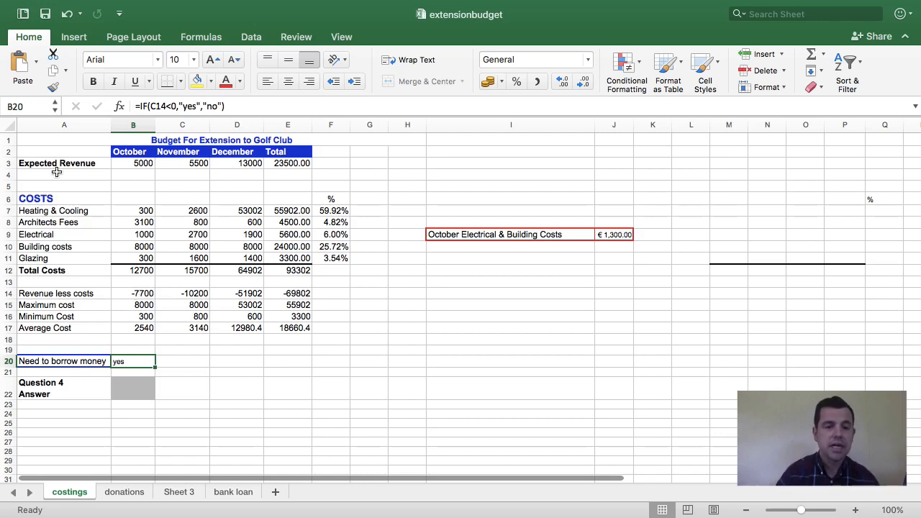
# Step: Format the figures in B3:E17 as Currency with no decimal places
pyautogui.moveTo(126, 164); pyautogui.dragTo(290, 325)
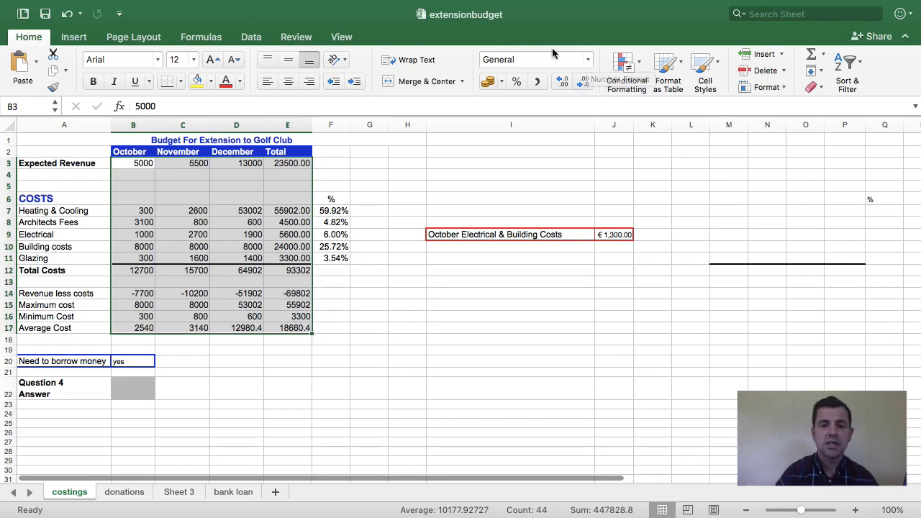
pyautogui.click(587, 59)
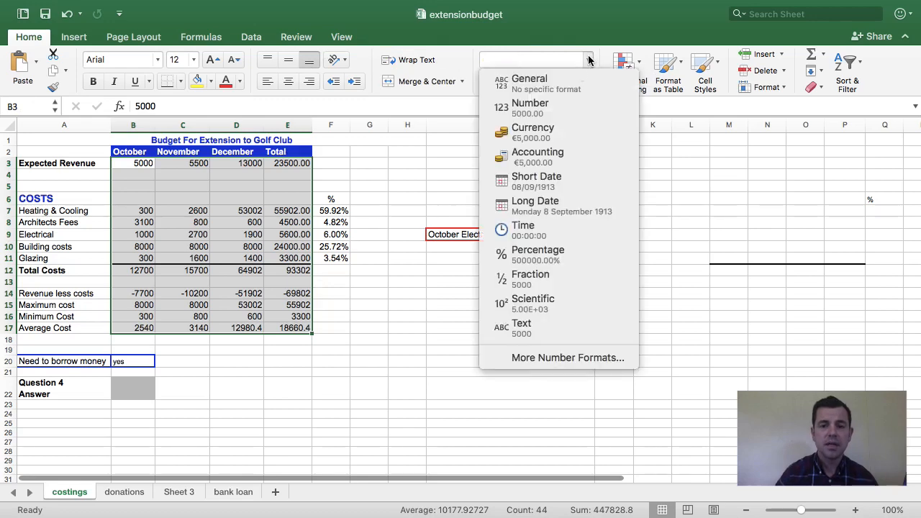
pyautogui.click(542, 133)
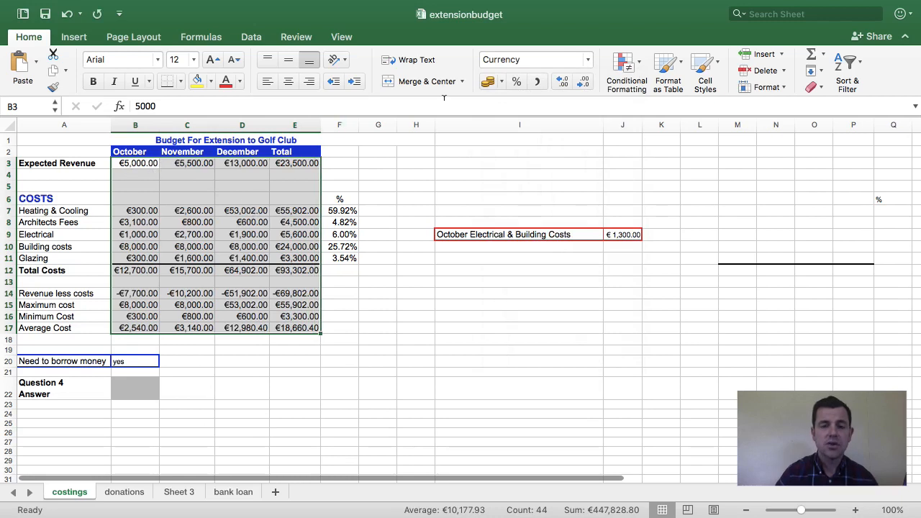
pyautogui.click(581, 85)
pyautogui.click(581, 84)
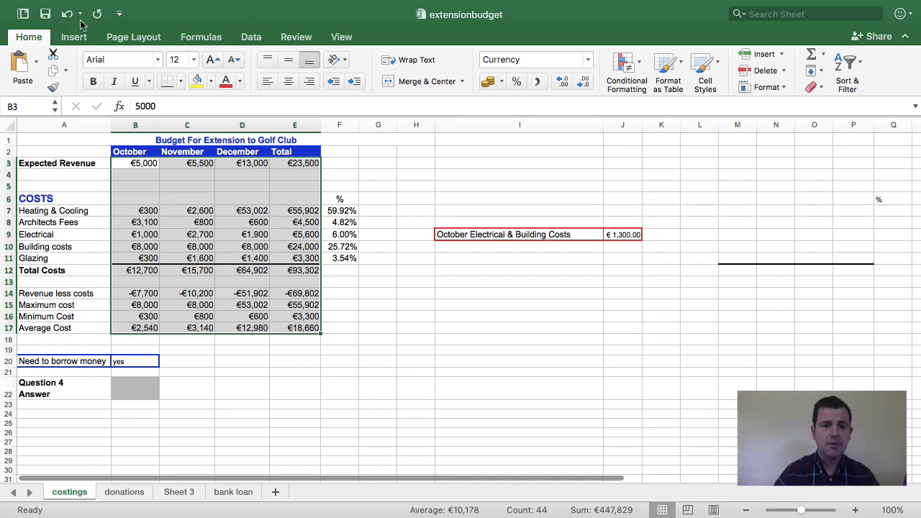
# Step: Insert the Sheet Name field in the right section of the costings sheet's footer and return to Normal view
pyautogui.moveTo(75, 47)
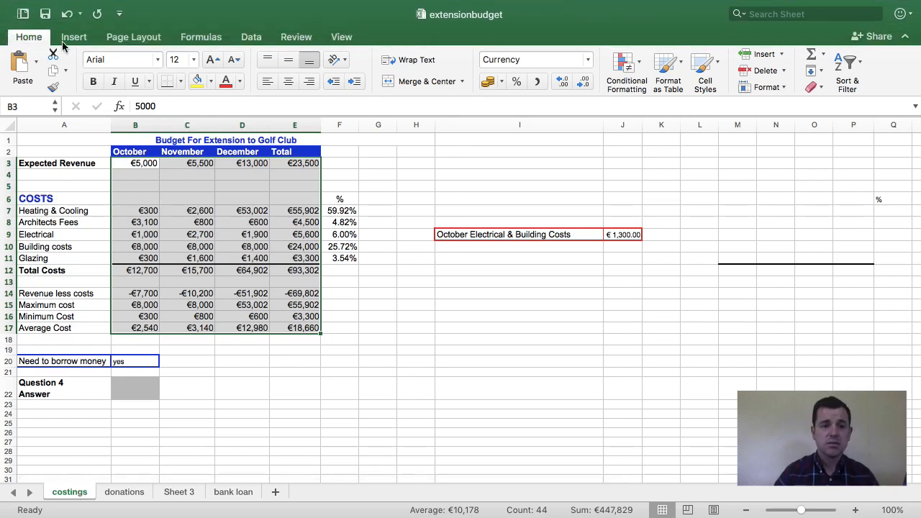
pyautogui.click(73, 38)
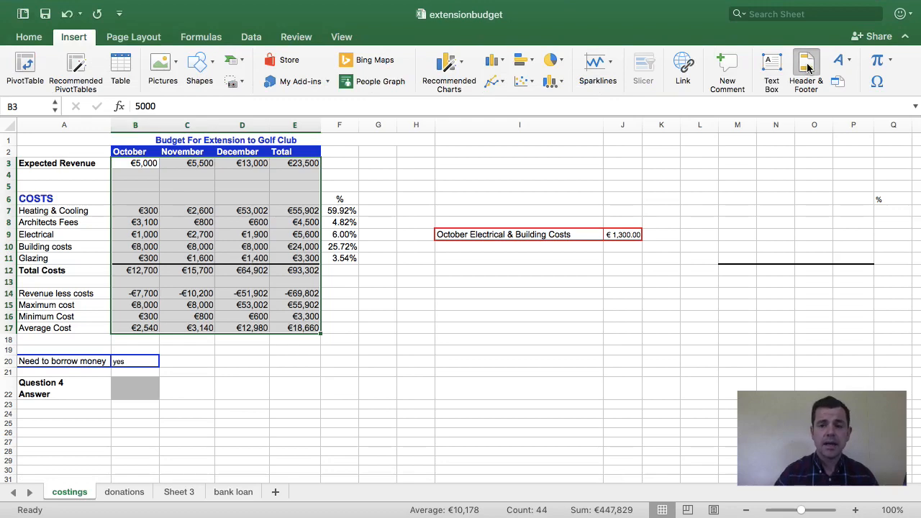
pyautogui.click(807, 67)
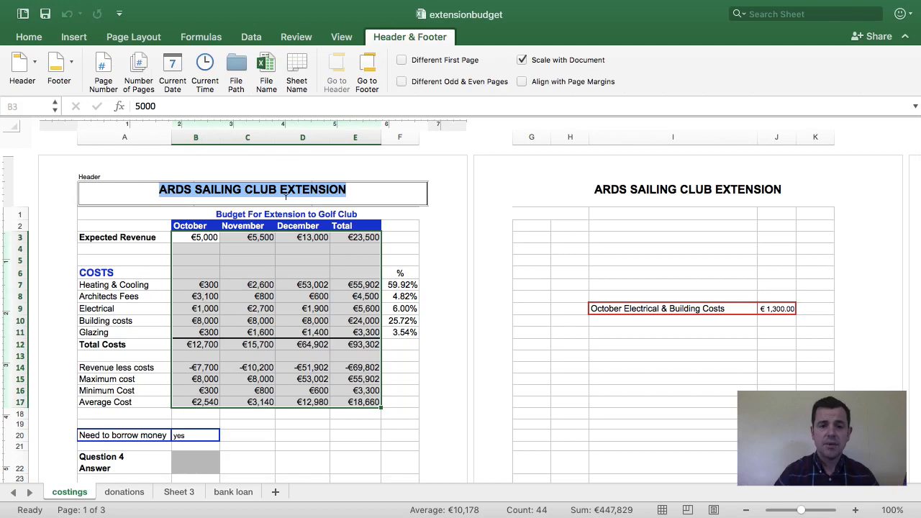
pyautogui.scroll(-10, 408, 332)
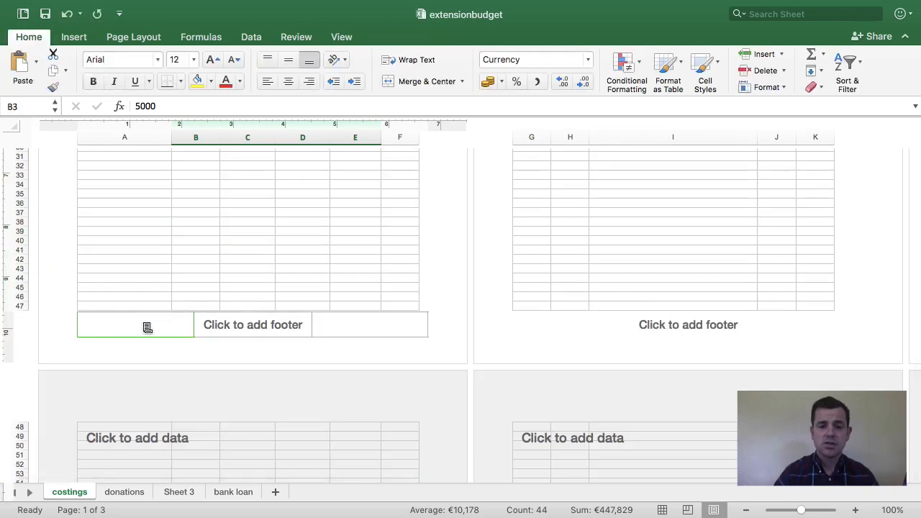
pyautogui.click(368, 328)
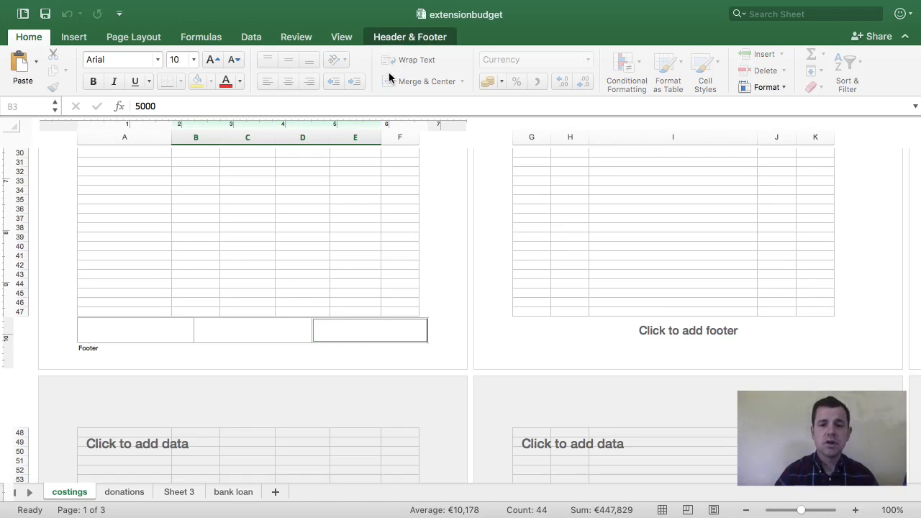
pyautogui.click(402, 35)
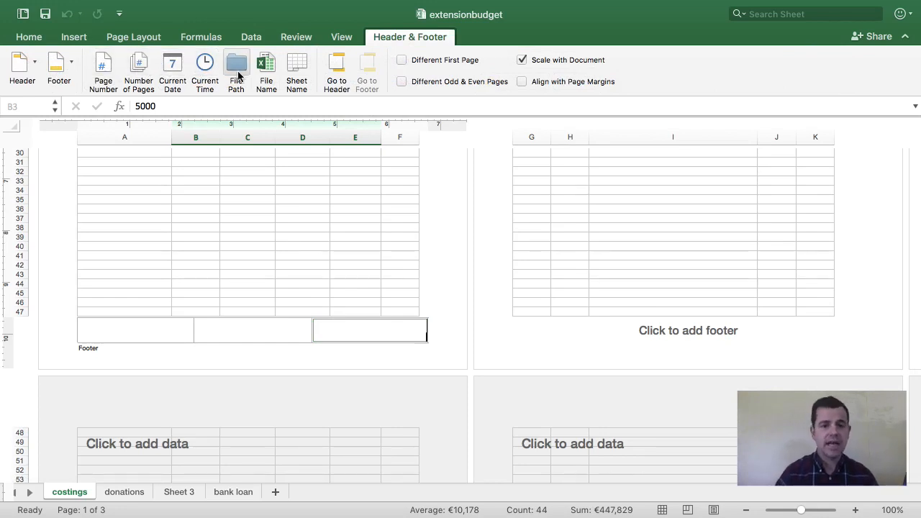
pyautogui.click(299, 66)
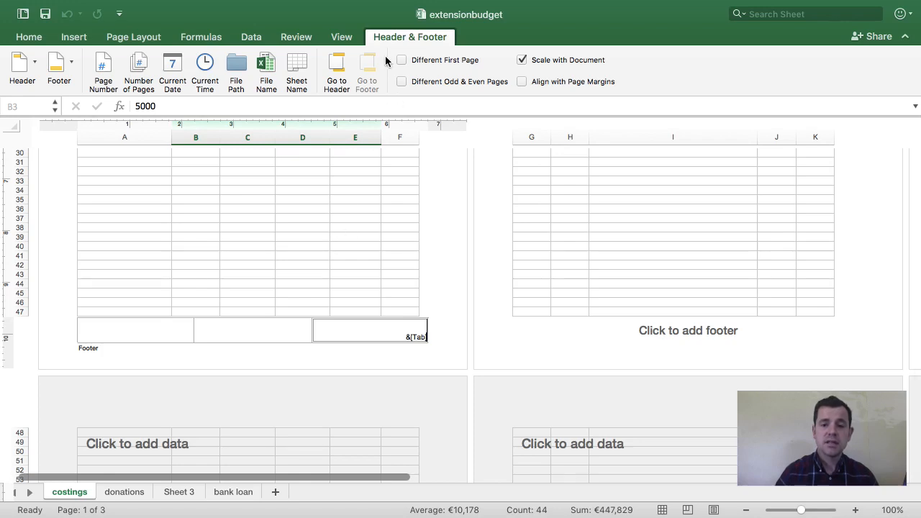
pyautogui.click(300, 209)
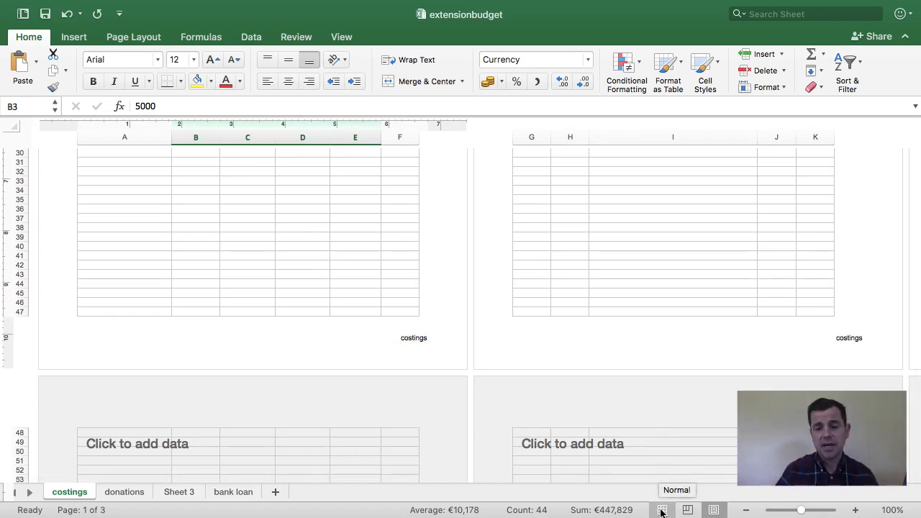
pyautogui.click(661, 510)
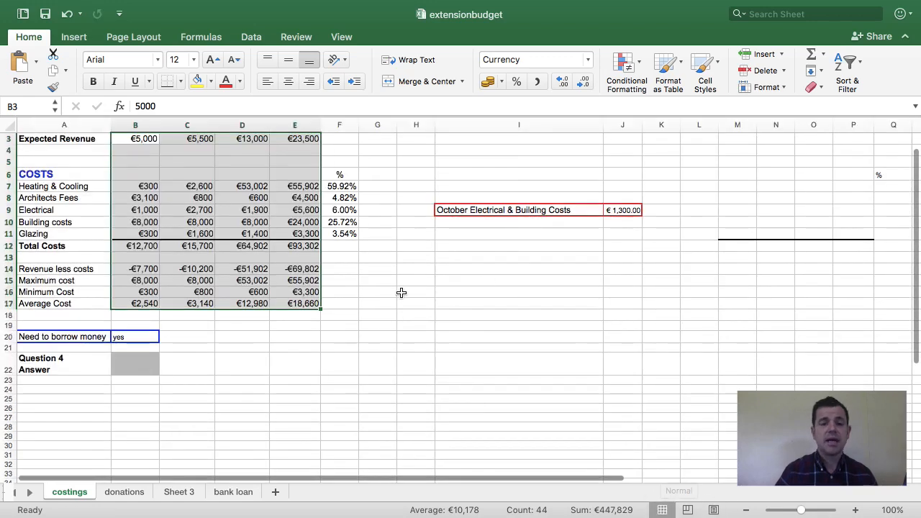
pyautogui.scroll(2, 323, 265)
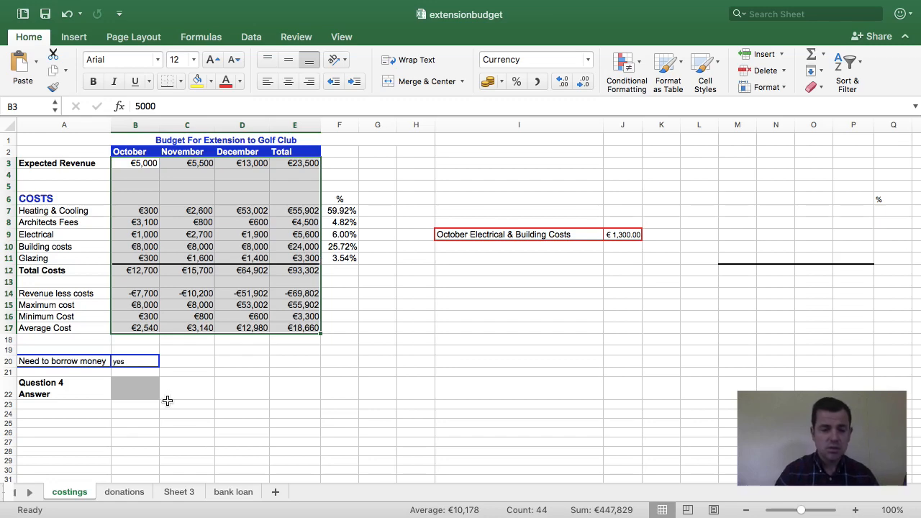
# Step: Examine the combined first names and surnames in A2:A135 of the donations sheet and the empty Surname column
pyautogui.click(124, 493)
pyautogui.scroll(20, 181, 325)
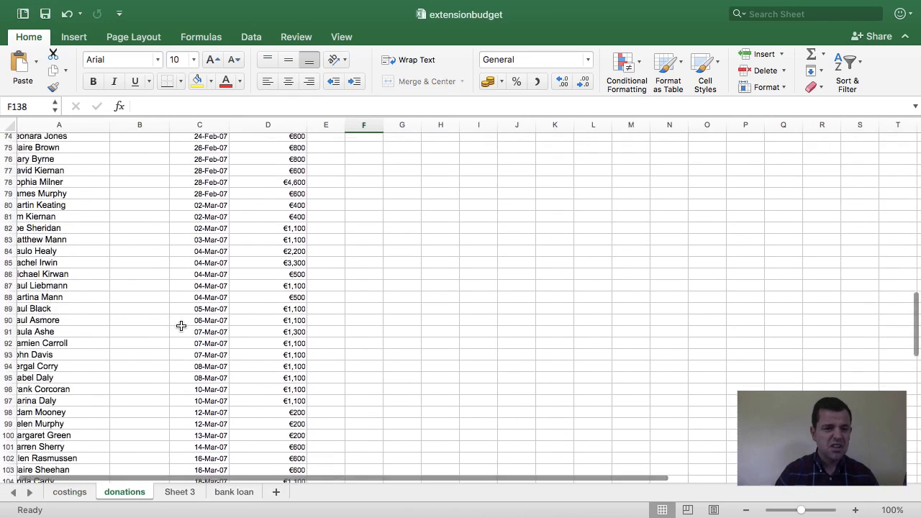
pyautogui.scroll(10, 181, 325)
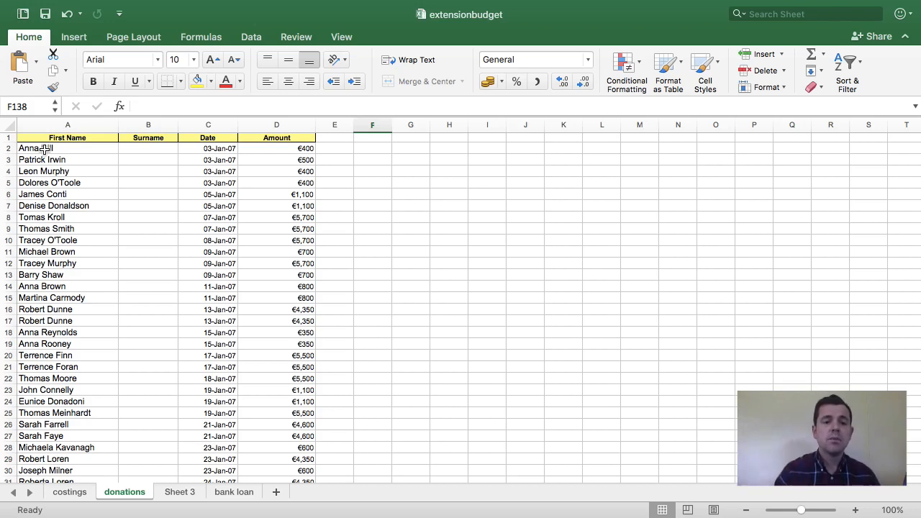
pyautogui.moveTo(45, 148); pyautogui.dragTo(74, 238)
pyautogui.scroll(20, 74, 238)
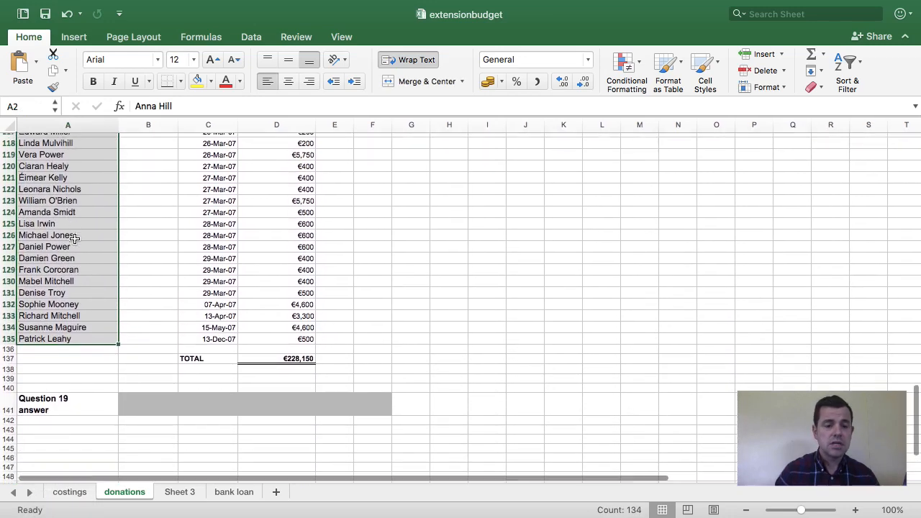
pyautogui.scroll(10, 72, 239)
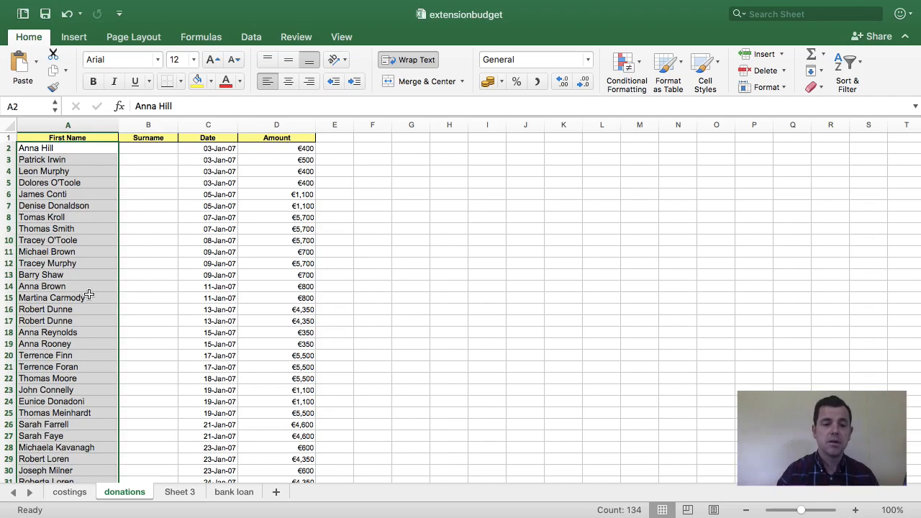
pyautogui.scroll(-13, 88, 294)
pyautogui.scroll(-20, 88, 294)
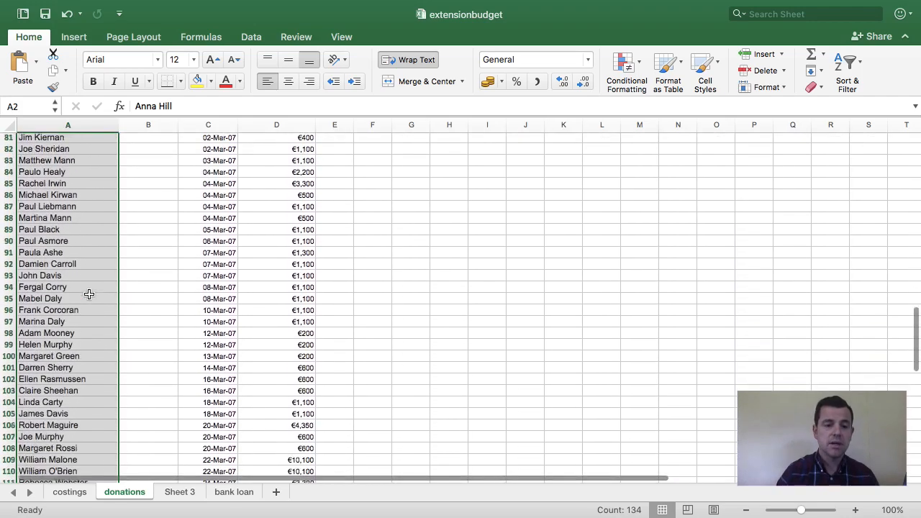
pyautogui.scroll(20, 88, 294)
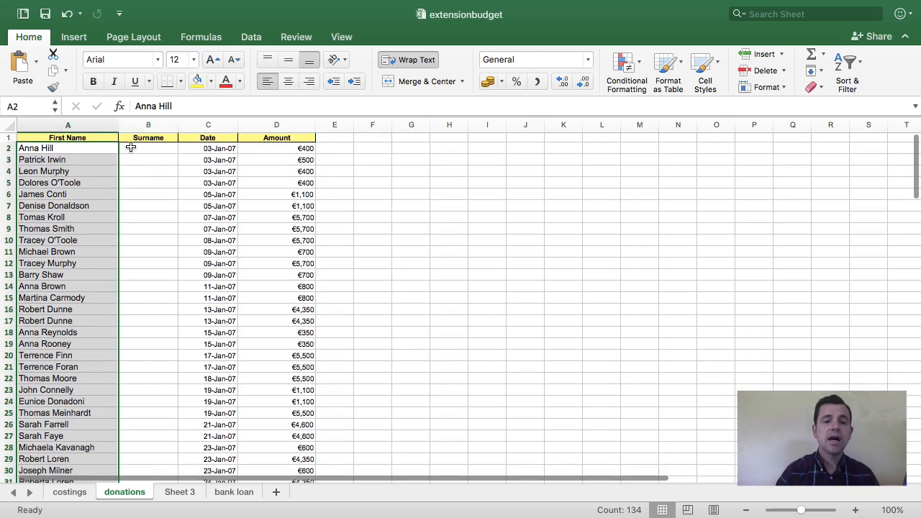
# Step: Change the surname in A14 to a double-barrelled one by adding a hyphen and a capitalised second surname
pyautogui.doubleClick(69, 285)
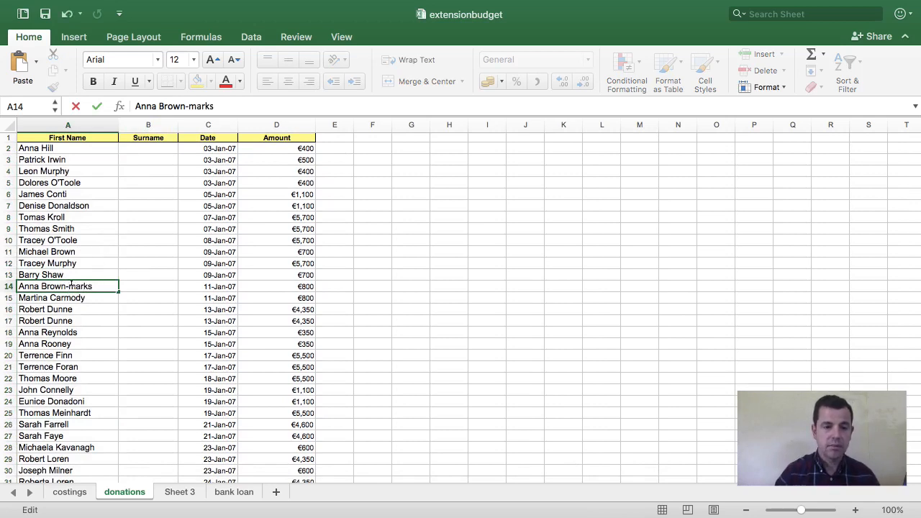
pyautogui.press('Delete')
pyautogui.write('M')
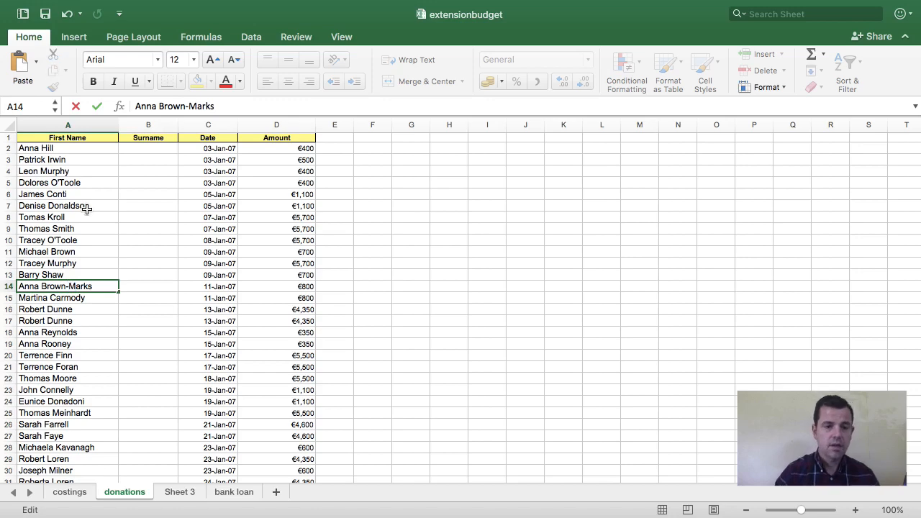
pyautogui.click(82, 147)
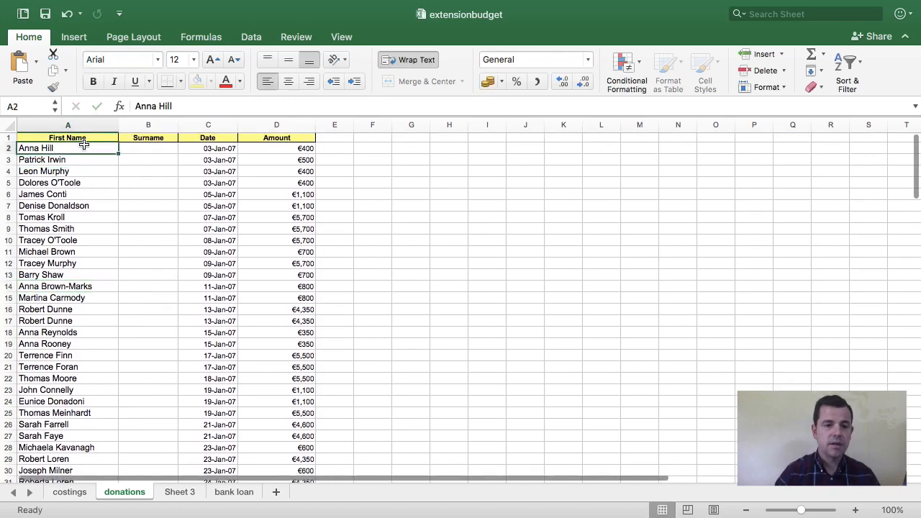
# Step: Start Text to Columns on the donor names in A2:A135 with Delimited as the data type and continue to the delimiter settings
pyautogui.moveTo(82, 148)
pyautogui.mouseDown()
pyautogui.moveTo(80, 400)
pyautogui.moveTo(108, 476)
pyautogui.moveTo(86, 137)
pyautogui.moveTo(88, 162)
pyautogui.mouseUp()
pyautogui.scroll(20, 185, 145)
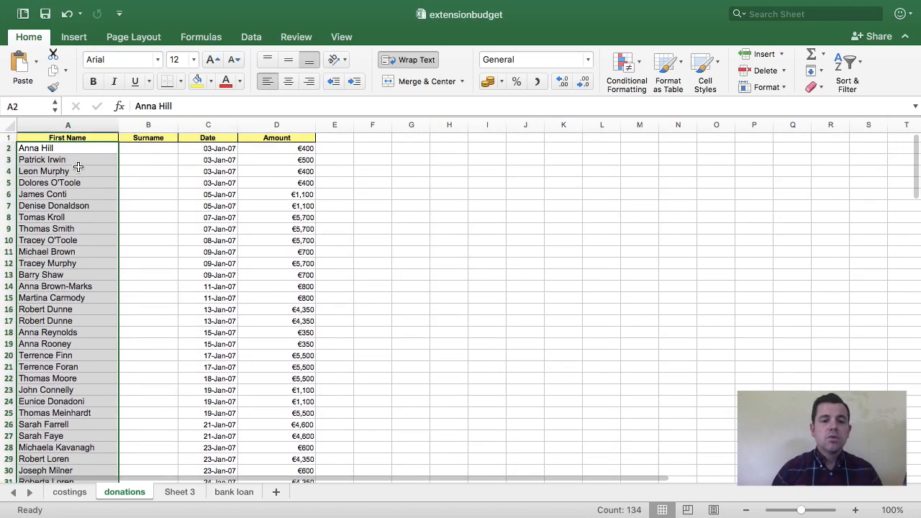
pyautogui.click(251, 38)
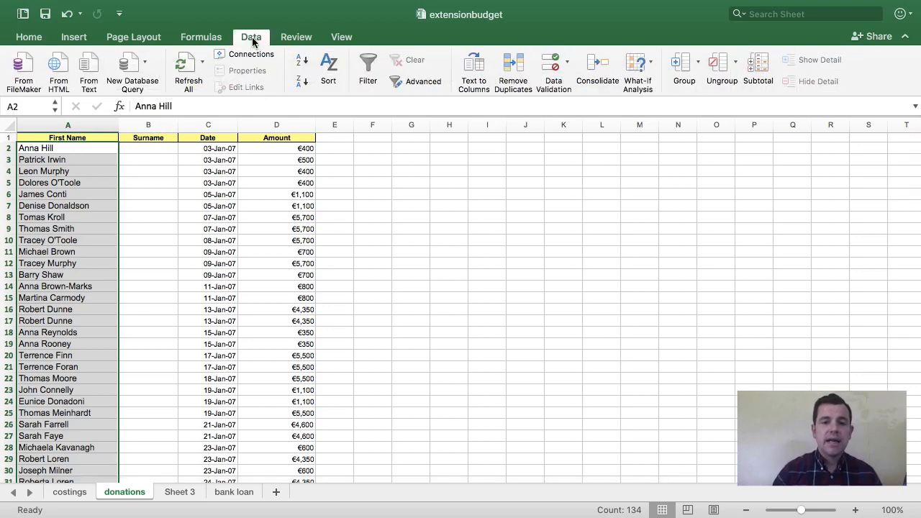
pyautogui.click(478, 72)
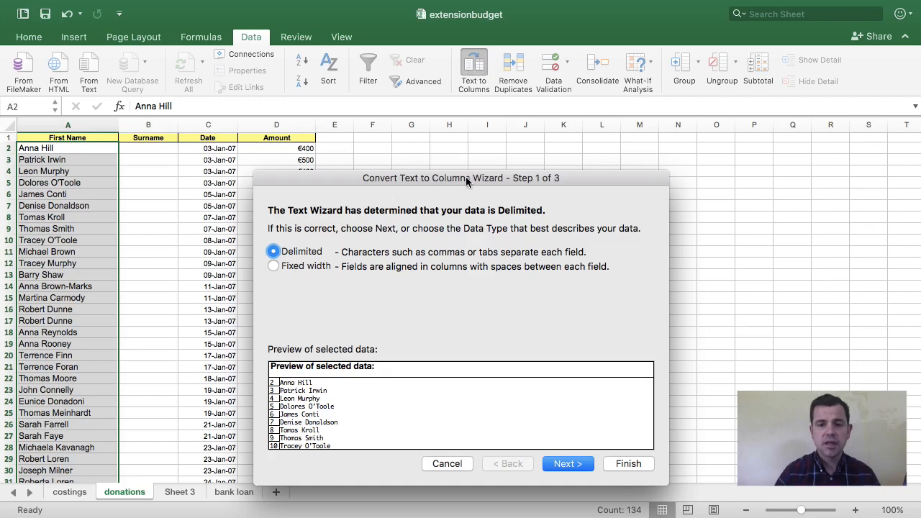
pyautogui.moveTo(465, 176); pyautogui.dragTo(477, 34)
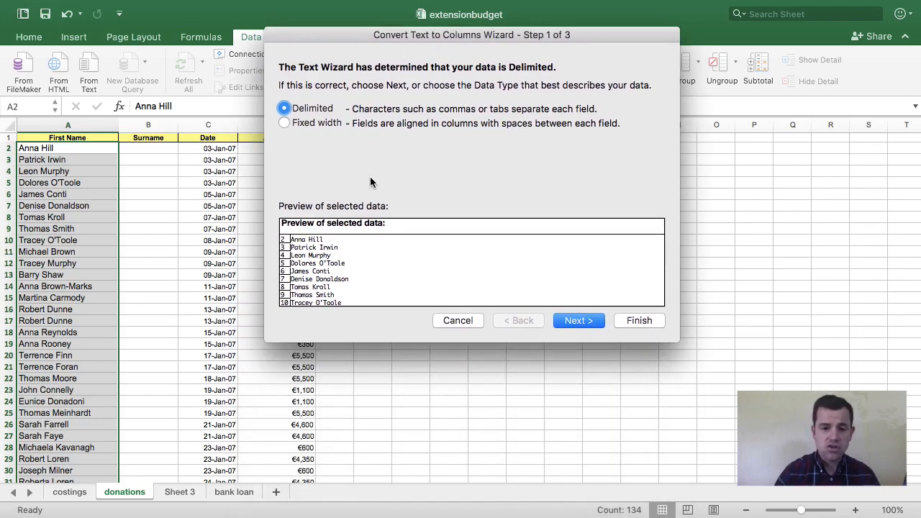
pyautogui.click(578, 321)
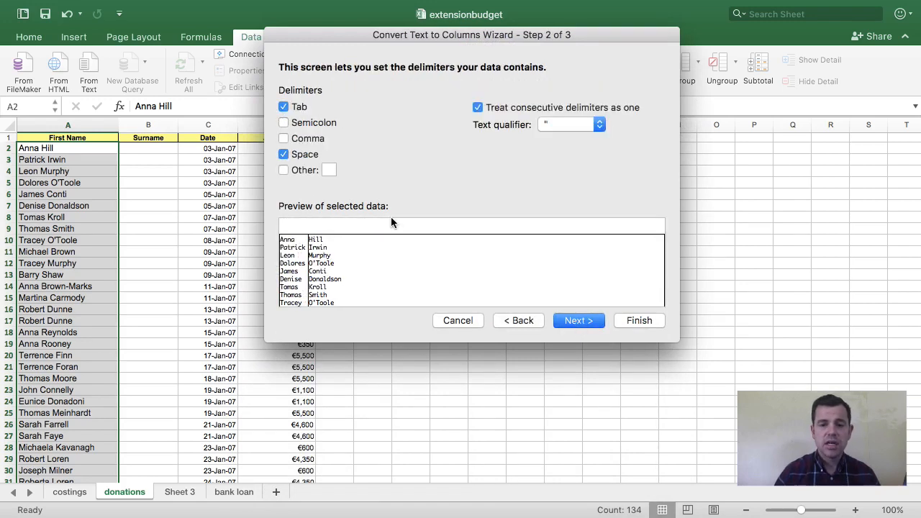
# Step: Split the donor names at spaces into the First Name and Surname columns, checking the preview before finishing the conversion
pyautogui.click(284, 155)
pyautogui.click(283, 154)
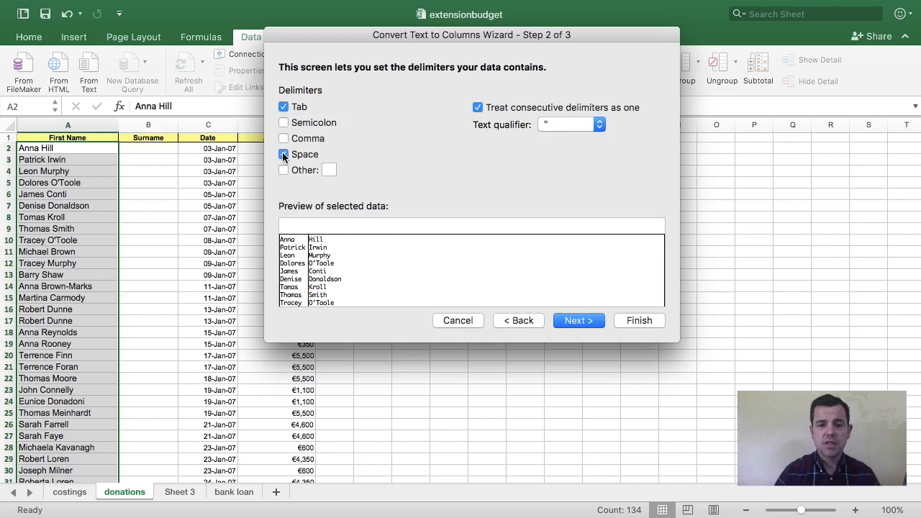
pyautogui.click(284, 154)
pyautogui.click(284, 154)
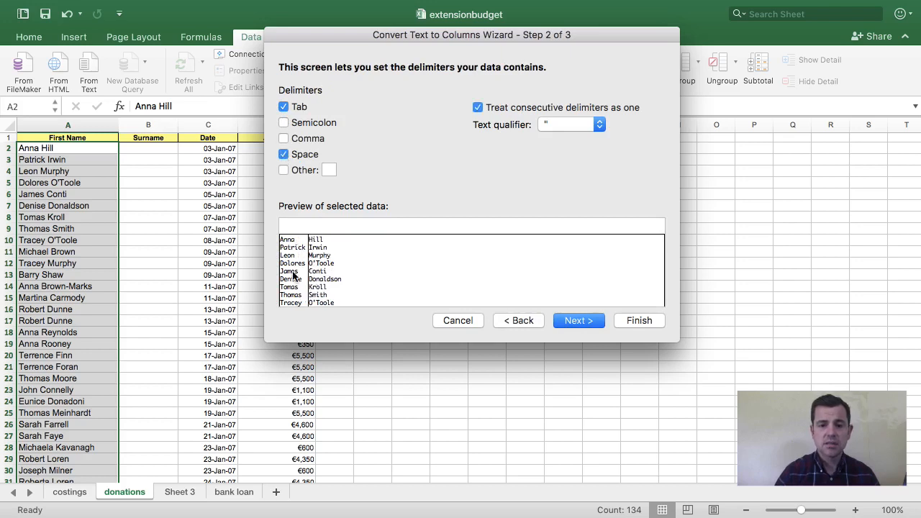
pyautogui.scroll(-1, 334, 279)
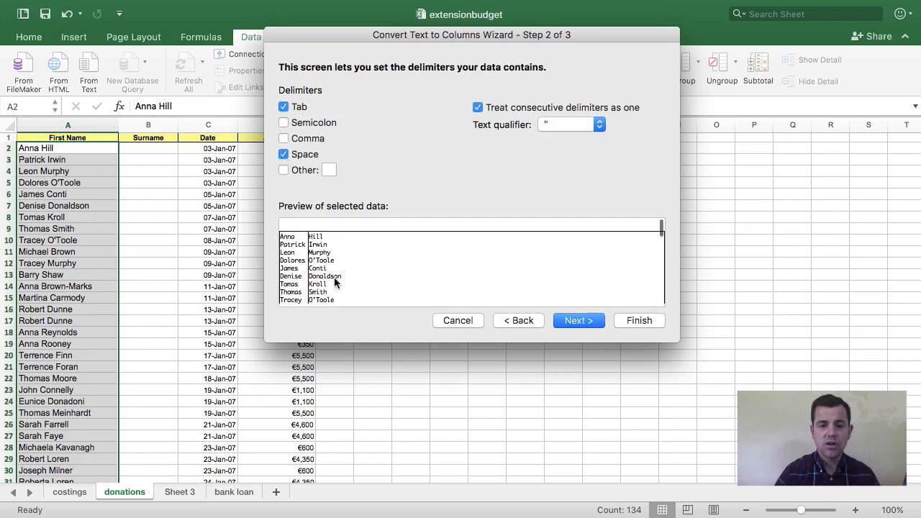
pyautogui.scroll(1, 333, 276)
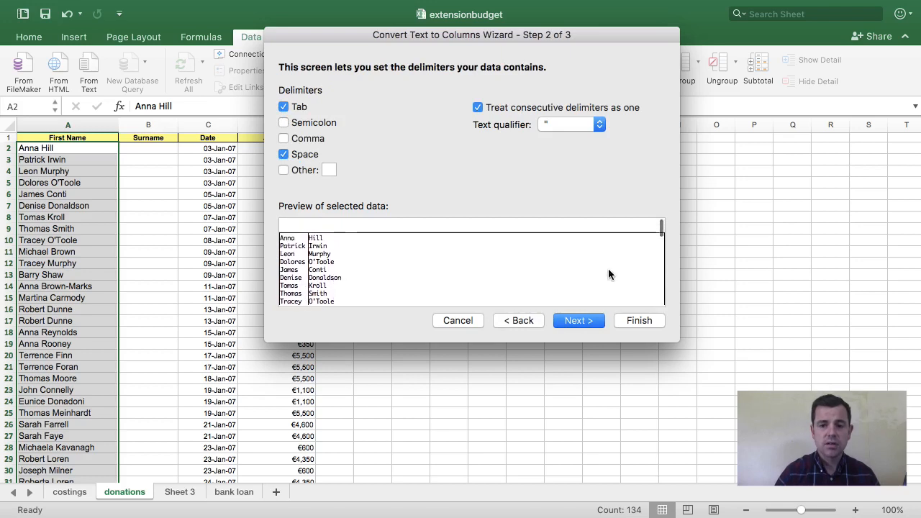
pyautogui.moveTo(660, 229)
pyautogui.mouseDown()
pyautogui.moveTo(660, 260)
pyautogui.moveTo(664, 230)
pyautogui.mouseUp()
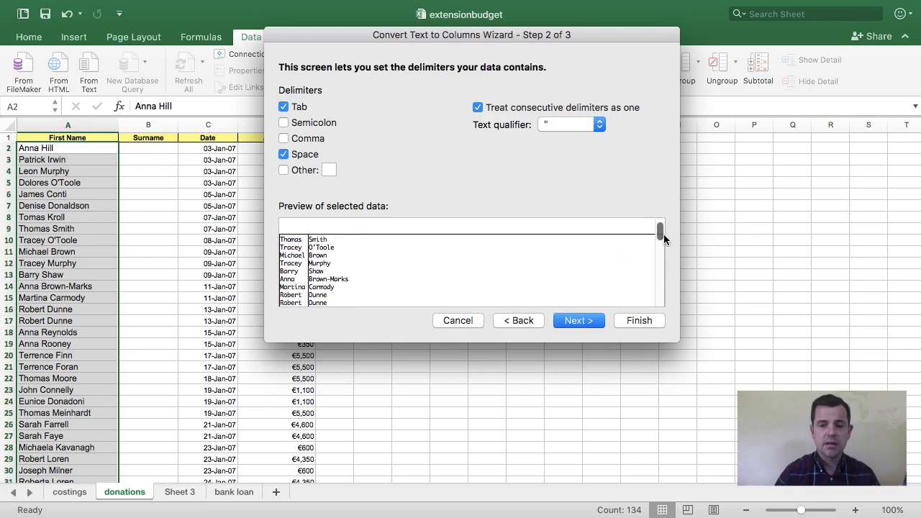
pyautogui.moveTo(664, 234); pyautogui.dragTo(654, 304)
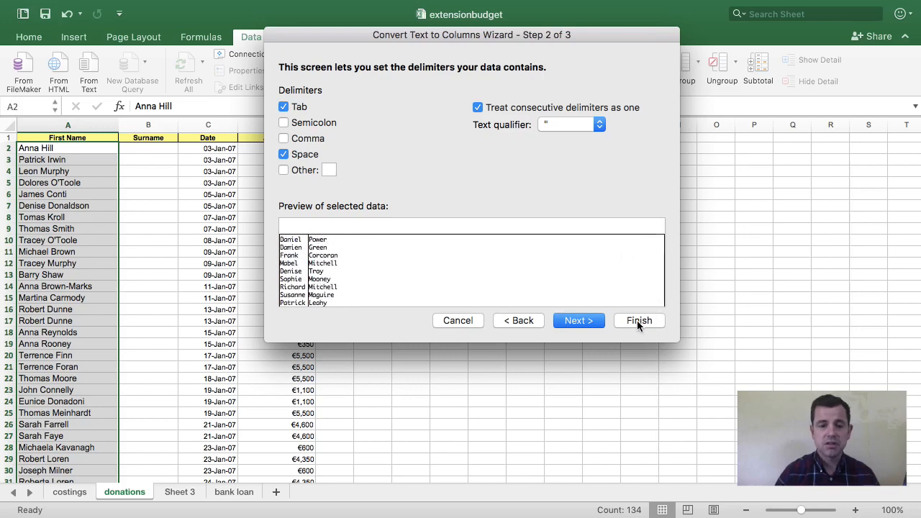
pyautogui.click(637, 320)
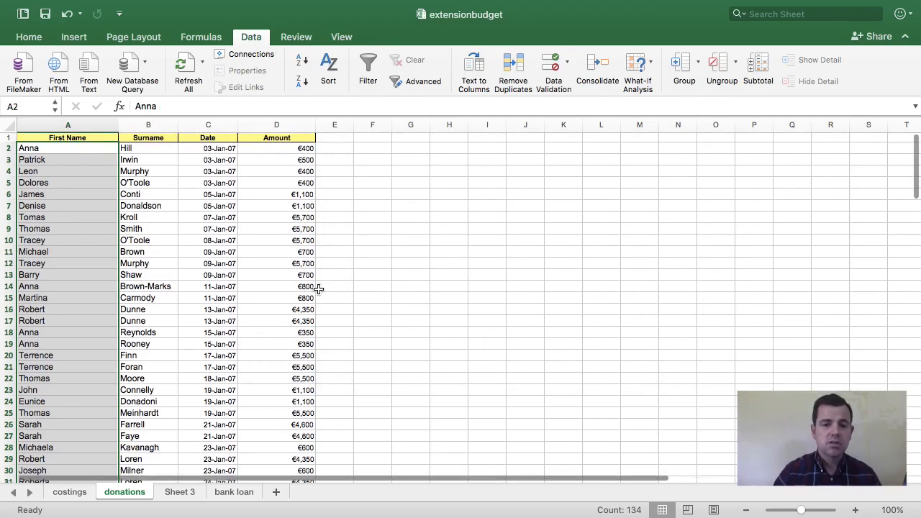
pyautogui.click(369, 286)
# Step: Sort the donation records by Surname from A to Z
pyautogui.click(139, 159)
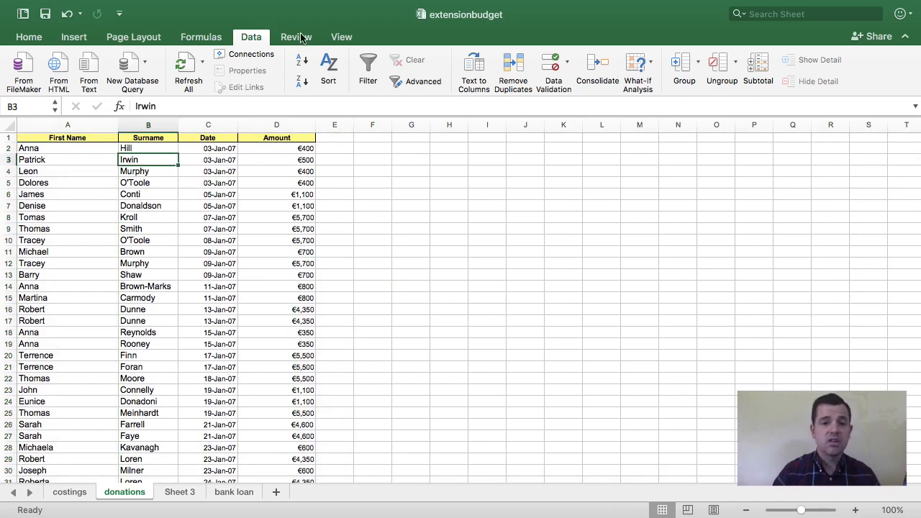
pyautogui.click(29, 37)
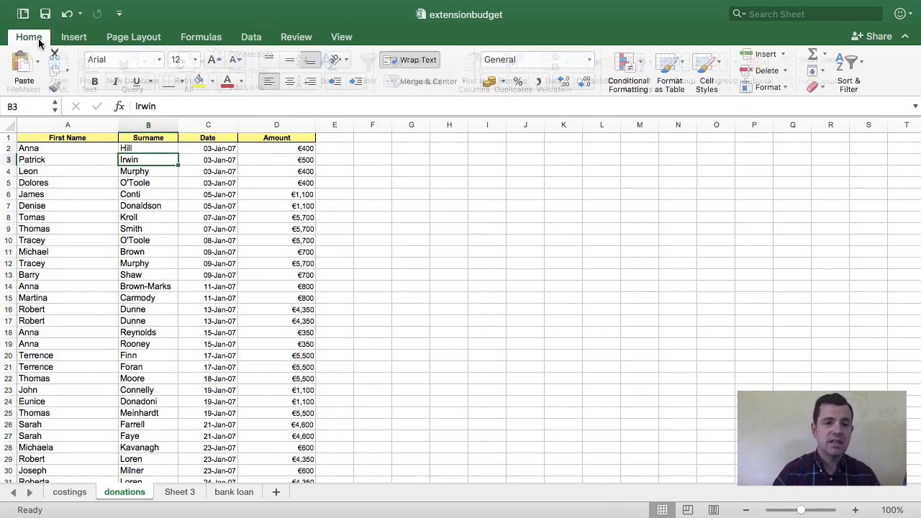
pyautogui.click(849, 67)
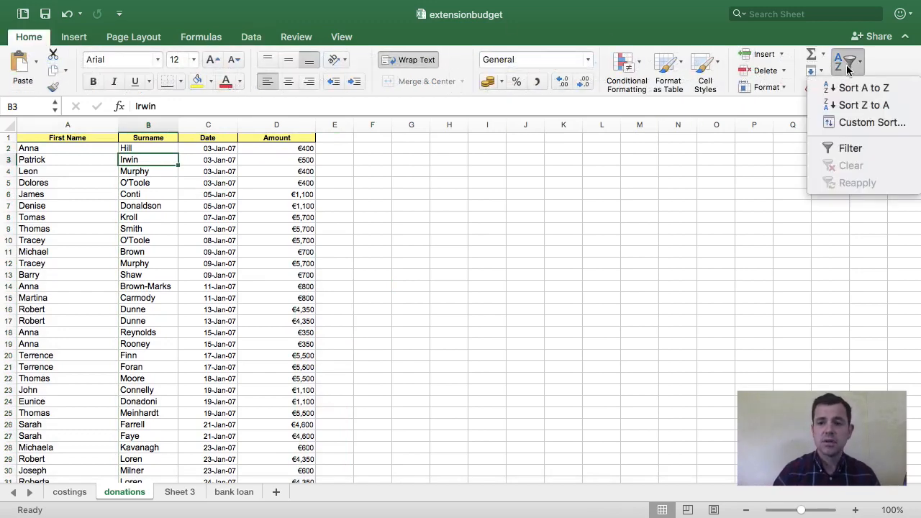
pyautogui.click(863, 89)
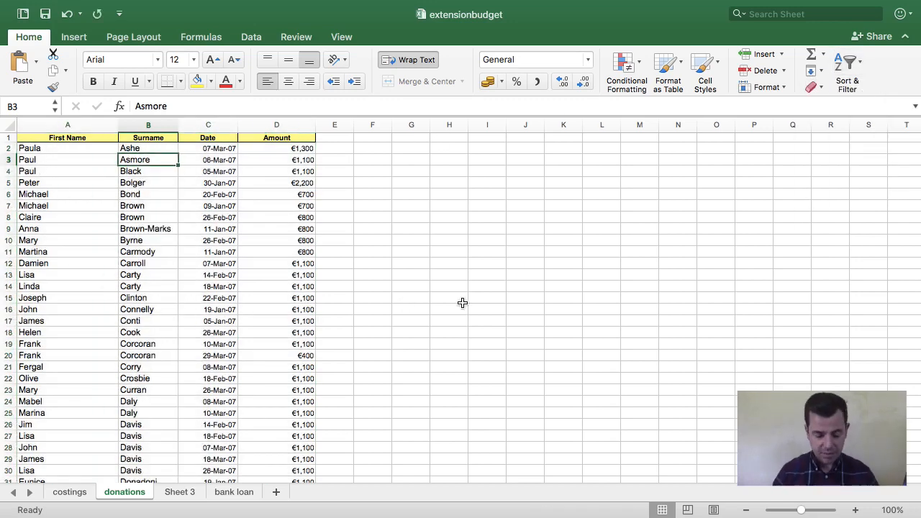
# Step: Review the sorted donations down to the TOTAL row and the Question 19 answer cell, then return to the first record
pyautogui.scroll(-10, 232, 237)
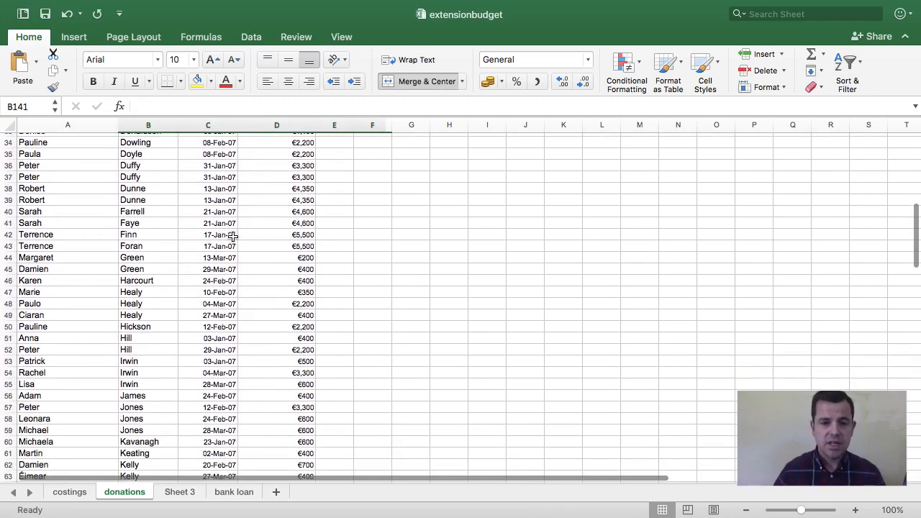
pyautogui.scroll(-20, 232, 237)
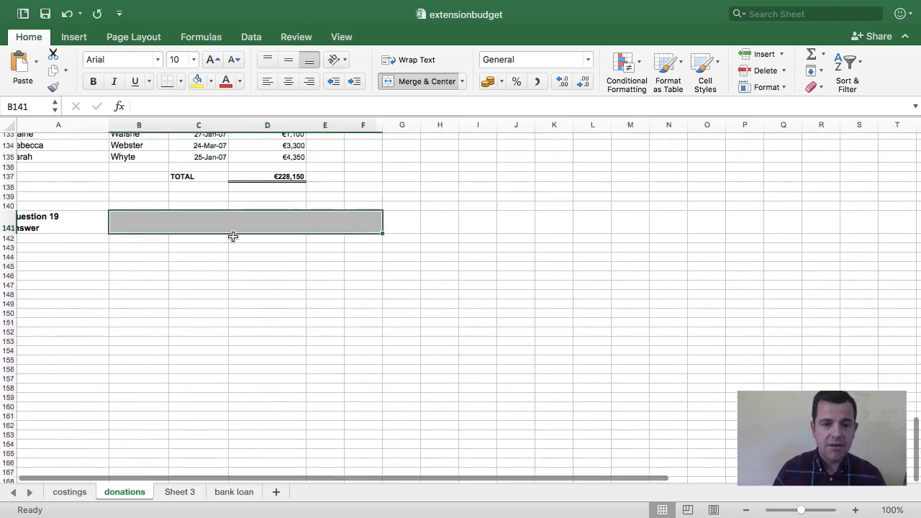
pyautogui.scroll(2, 232, 237)
pyautogui.hscroll(-1, 232, 237)
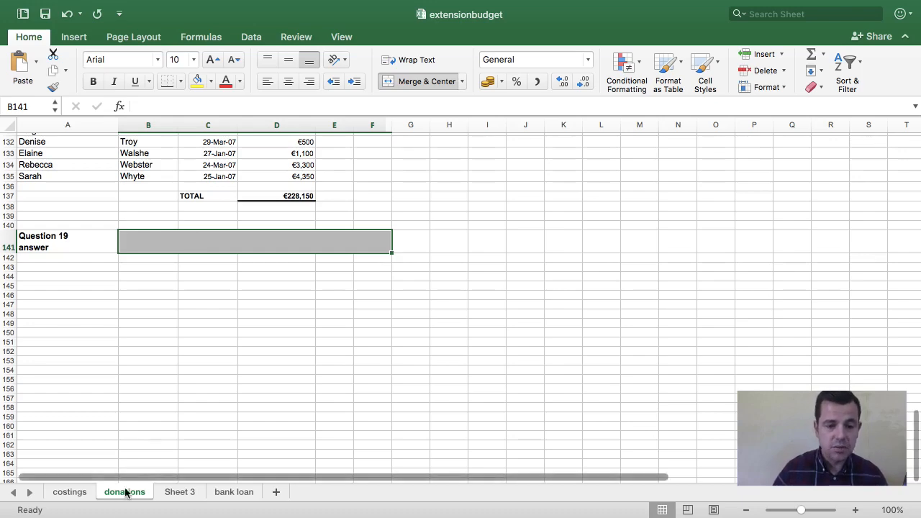
pyautogui.scroll(20, 217, 351)
pyautogui.hscroll(-2, 217, 350)
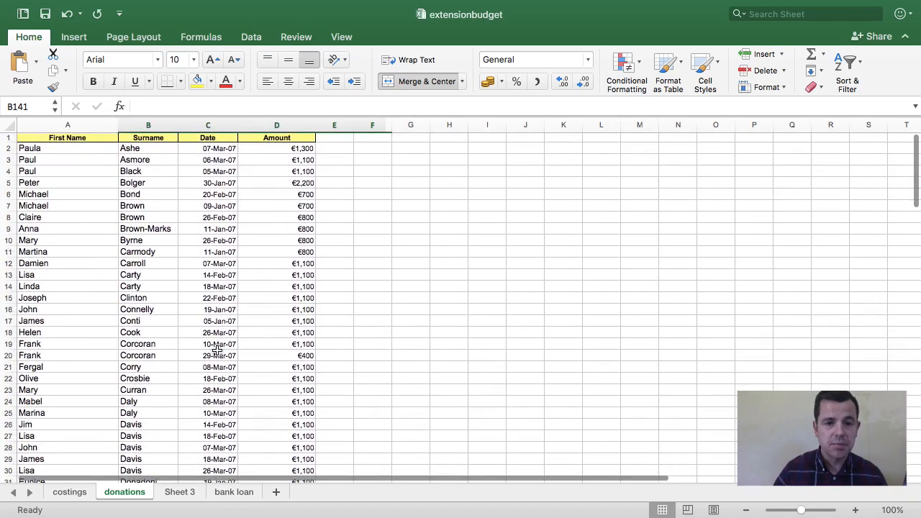
# Step: Examine whether the heading row stays in view while moving through the donation records
pyautogui.scroll(-3, 217, 350)
pyautogui.scroll(1, 217, 350)
pyautogui.scroll(-3, 217, 351)
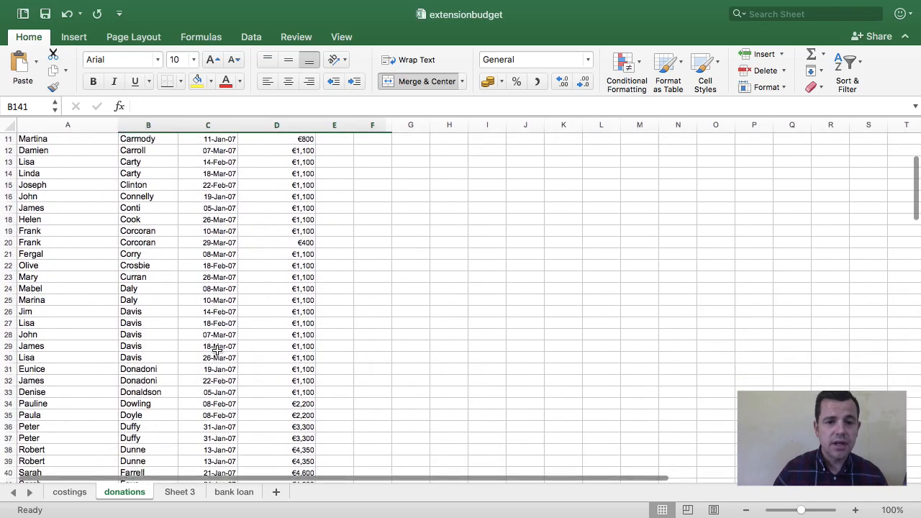
pyautogui.scroll(3, 217, 350)
pyautogui.scroll(-2, 217, 351)
pyautogui.scroll(2, 217, 351)
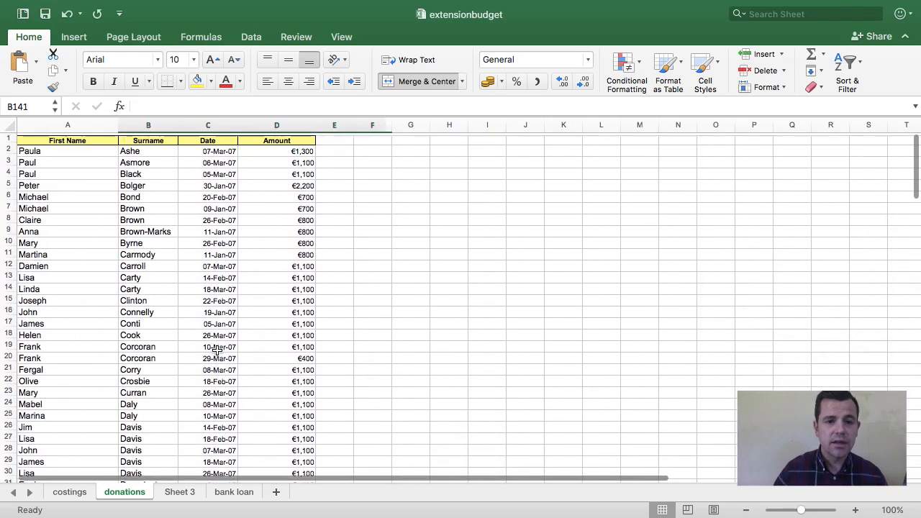
pyautogui.scroll(-5, 216, 350)
pyautogui.scroll(5, 216, 350)
pyautogui.scroll(-5, 217, 351)
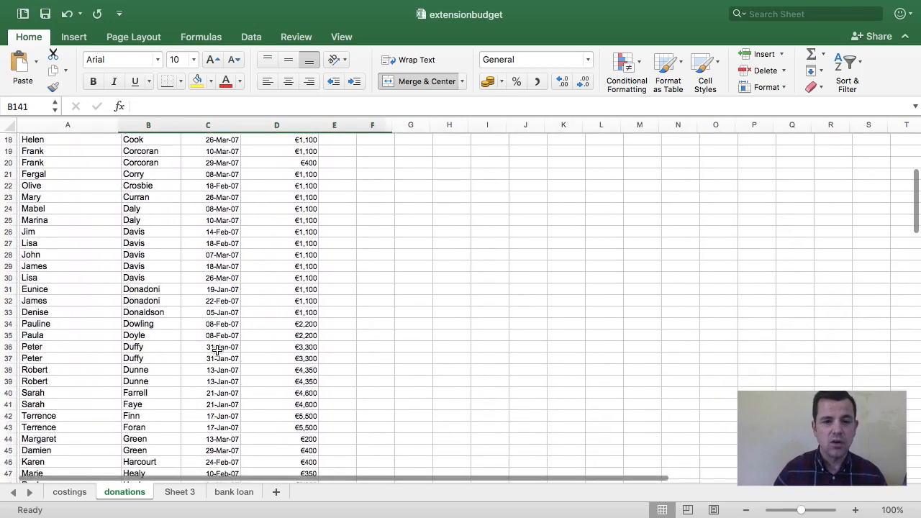
pyautogui.scroll(6, 217, 350)
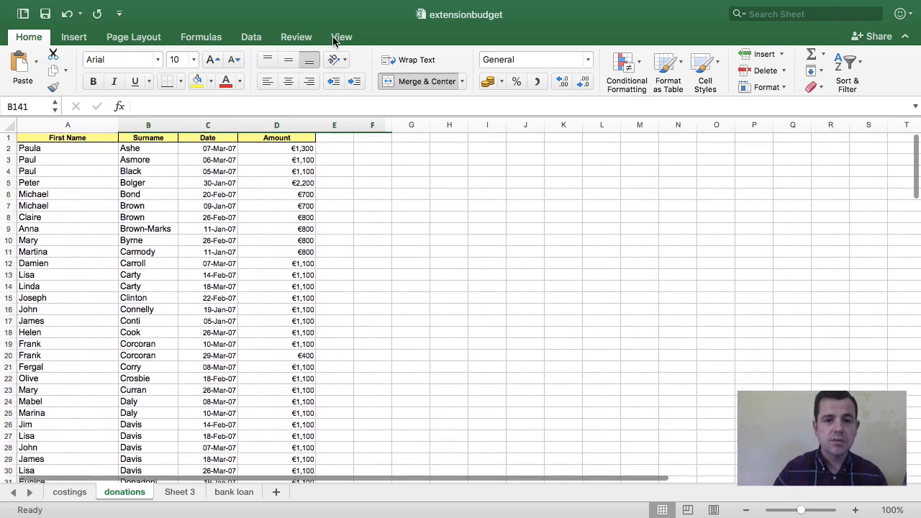
# Step: Freeze the top row of the donations sheet and check the headings while moving through the records
pyautogui.click(334, 37)
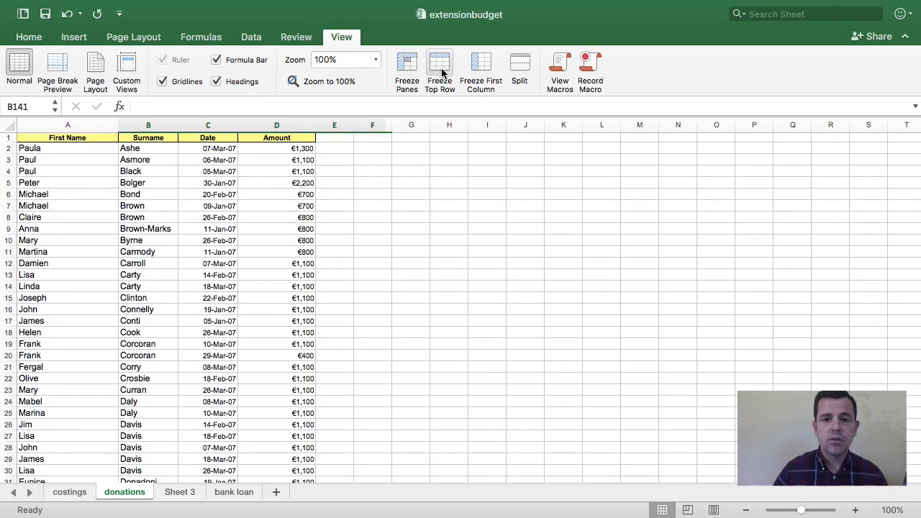
pyautogui.click(440, 72)
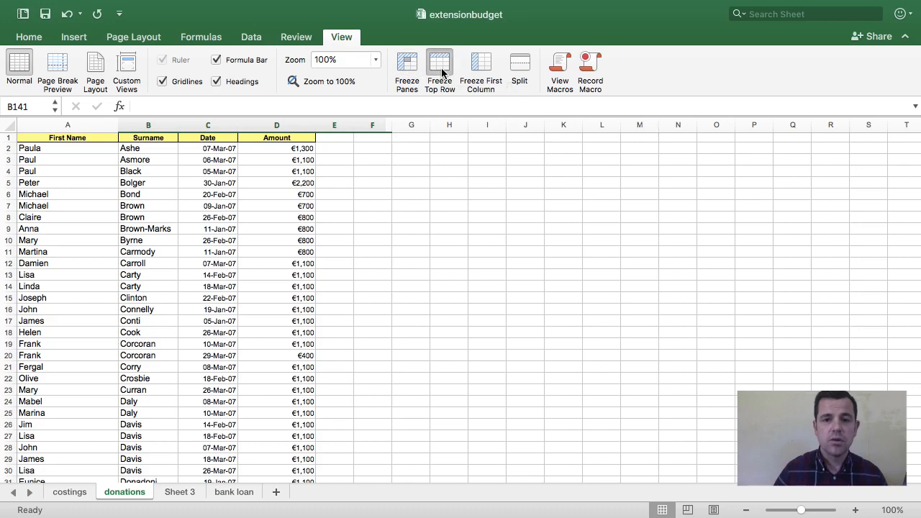
pyautogui.scroll(-5, 424, 255)
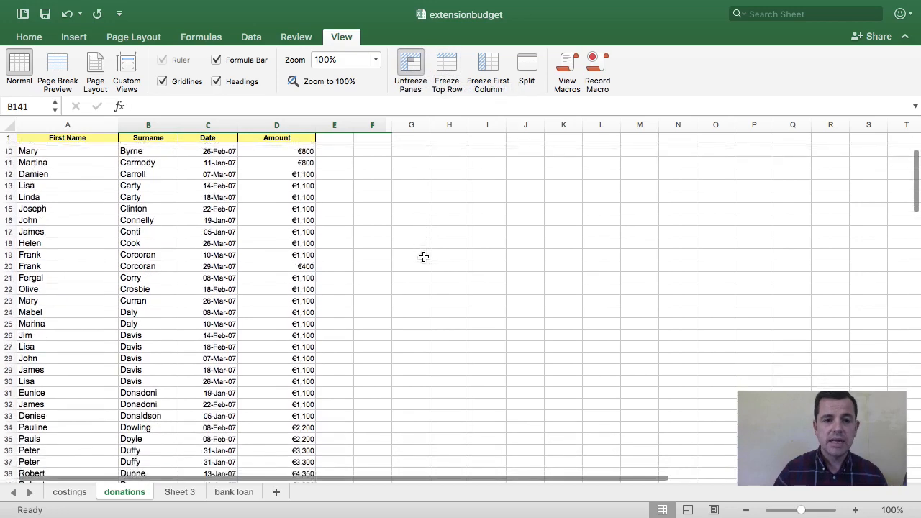
pyautogui.scroll(4, 424, 255)
pyautogui.scroll(-7, 424, 256)
pyautogui.scroll(7, 423, 257)
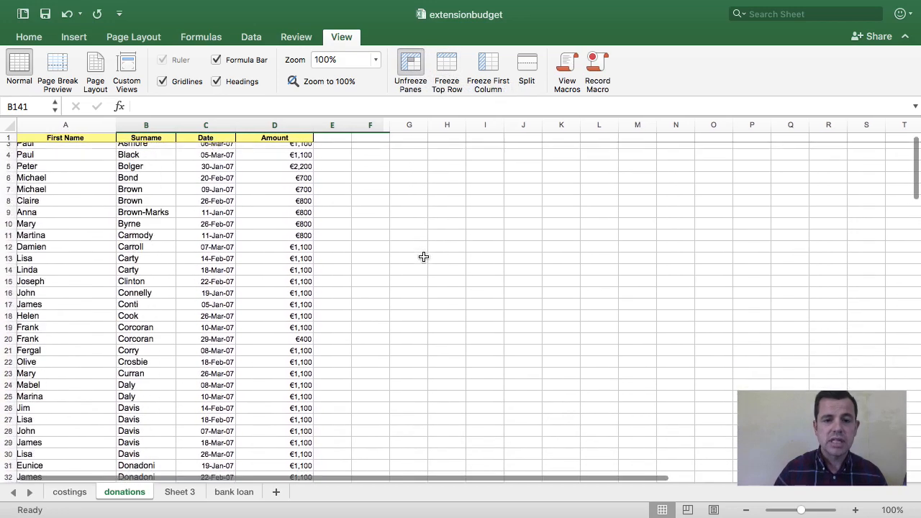
pyautogui.scroll(-5, 423, 257)
pyautogui.scroll(7, 424, 256)
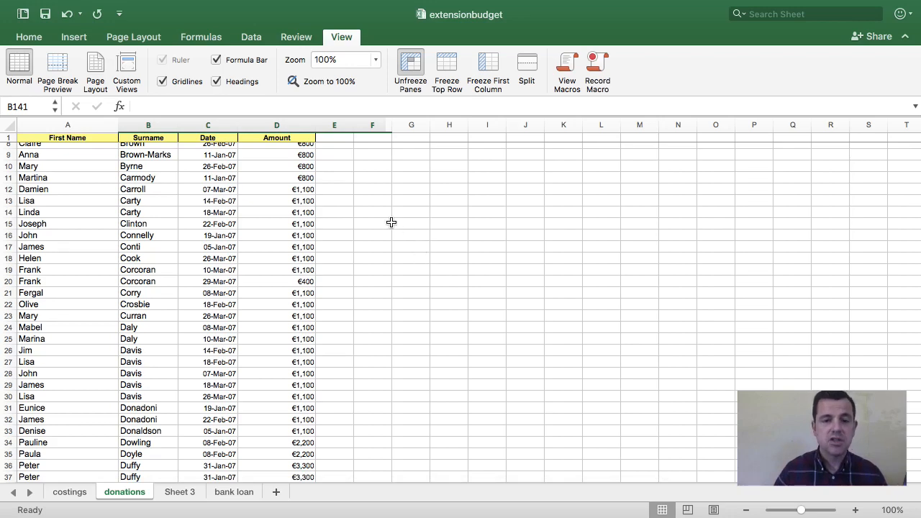
pyautogui.scroll(3, 391, 222)
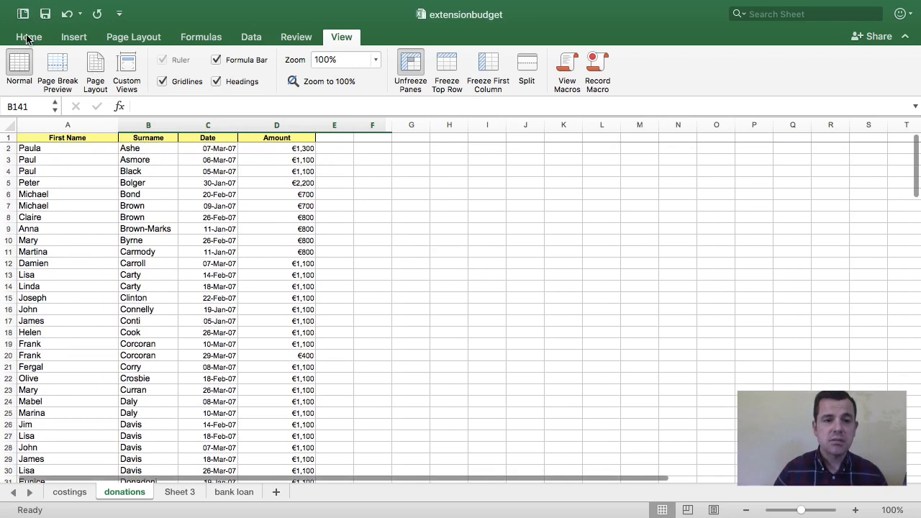
# Step: Preview the donations sheet for printing, check the following pages for column headings, and close the preview without printing
pyautogui.moveTo(50, 6)
pyautogui.click(84, 8)
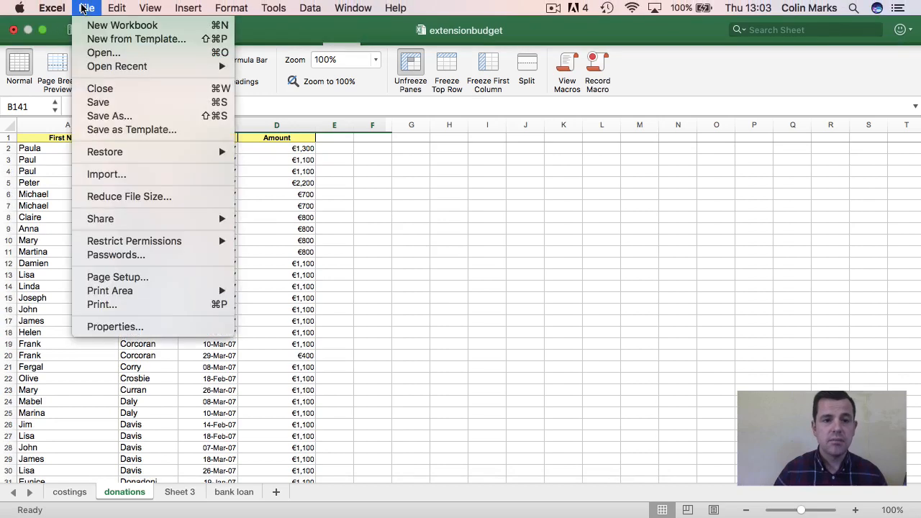
pyautogui.click(101, 304)
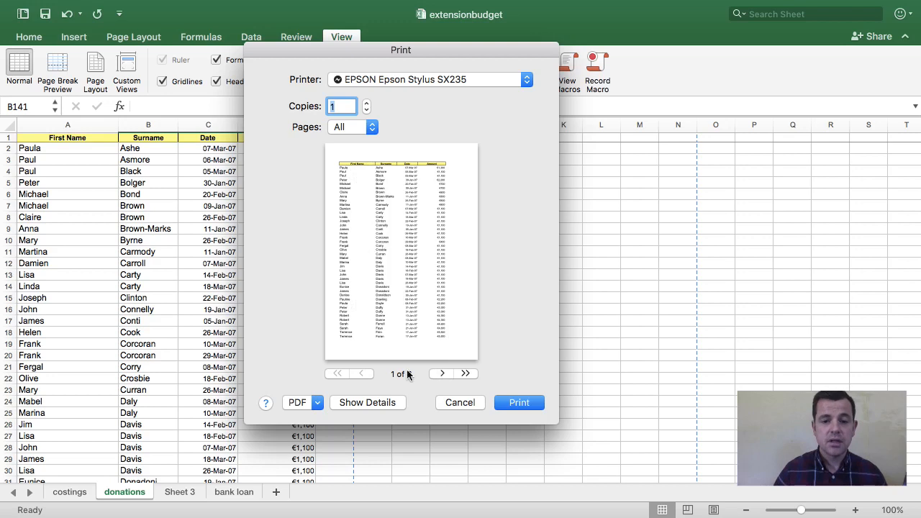
pyautogui.click(442, 373)
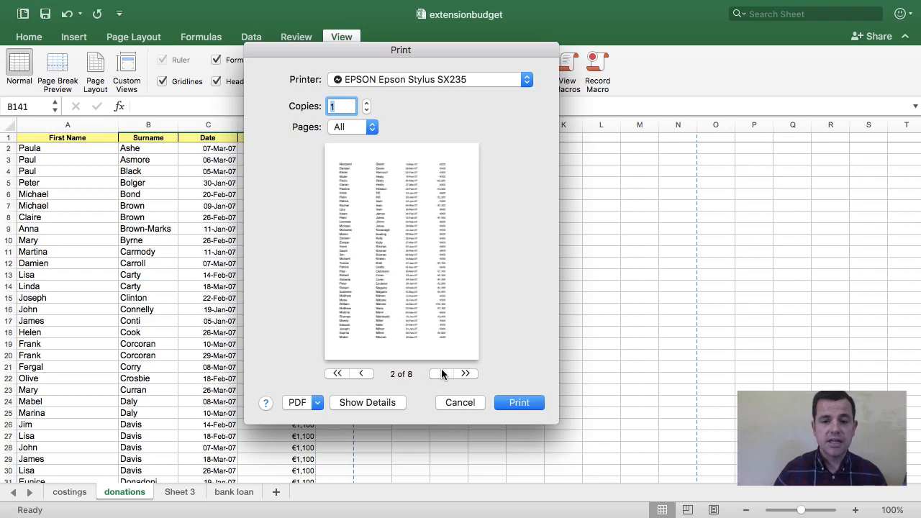
pyautogui.click(442, 373)
pyautogui.click(442, 374)
pyautogui.click(442, 374)
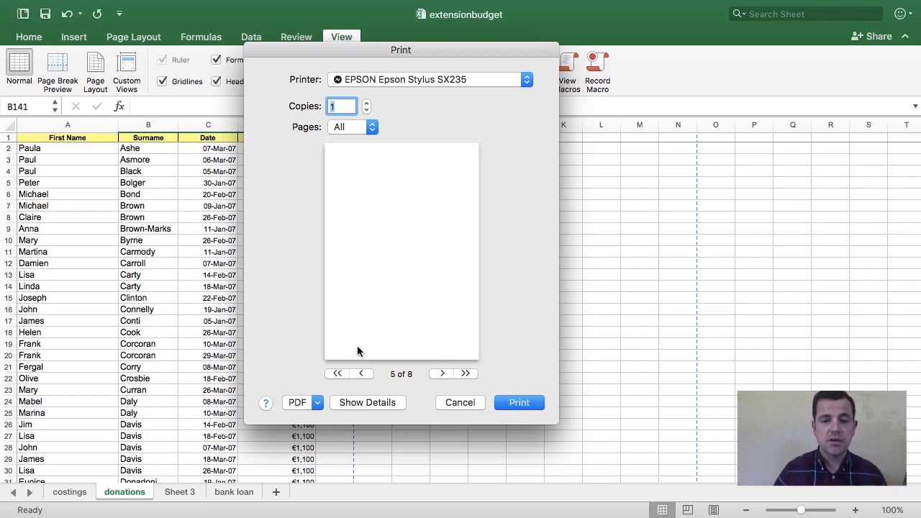
pyautogui.click(360, 374)
pyautogui.click(360, 373)
pyautogui.click(360, 373)
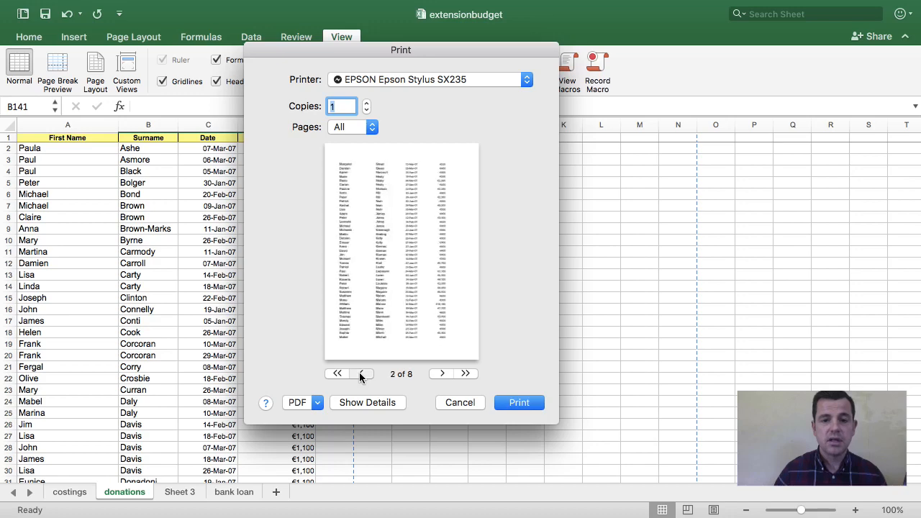
pyautogui.click(360, 373)
pyautogui.click(457, 406)
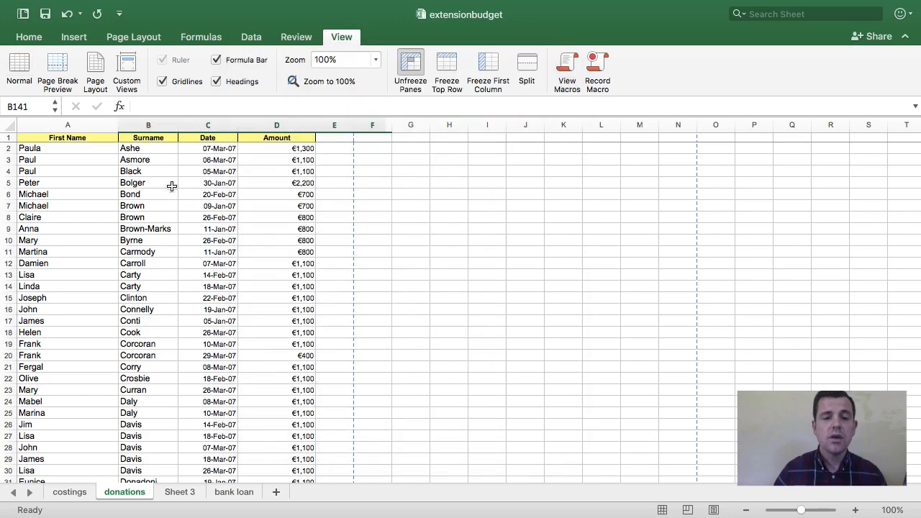
# Step: Set row 1 ($1:$1) of the donations sheet to repeat at the top of every printed page
pyautogui.click(131, 41)
pyautogui.click(391, 78)
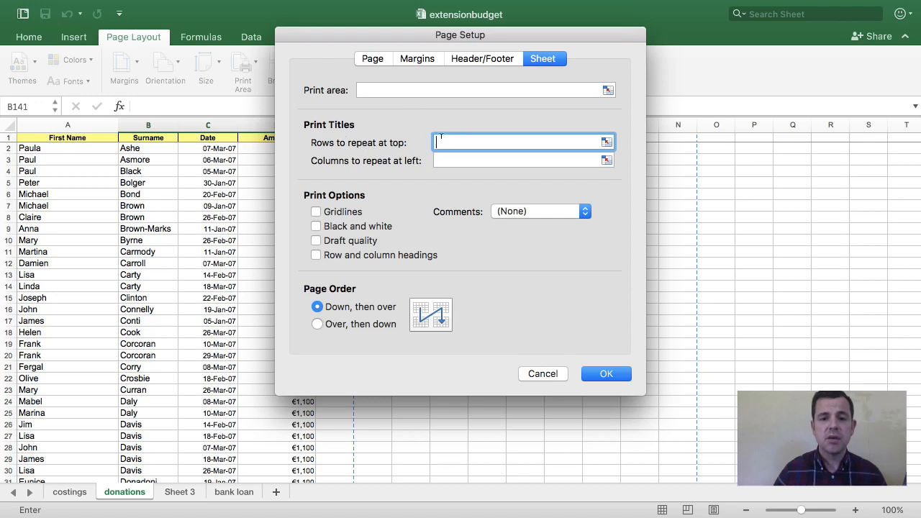
pyautogui.click(9, 137)
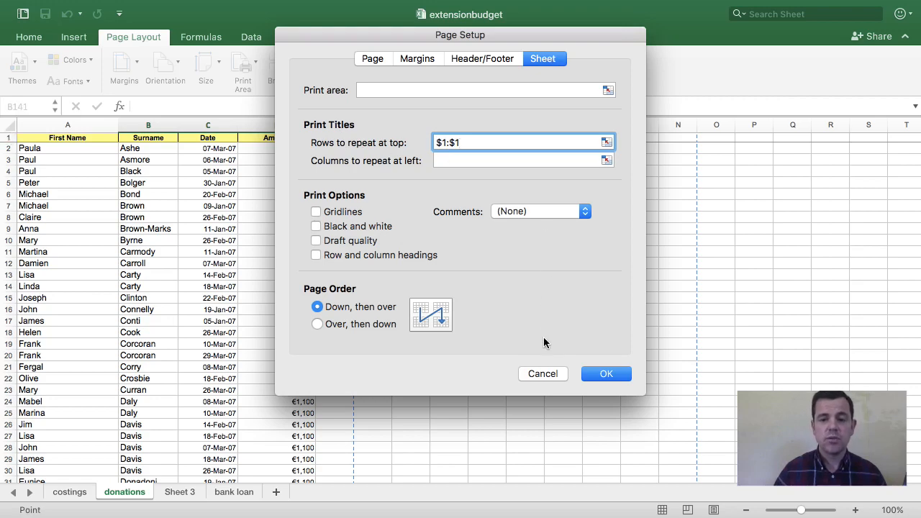
pyautogui.click(595, 375)
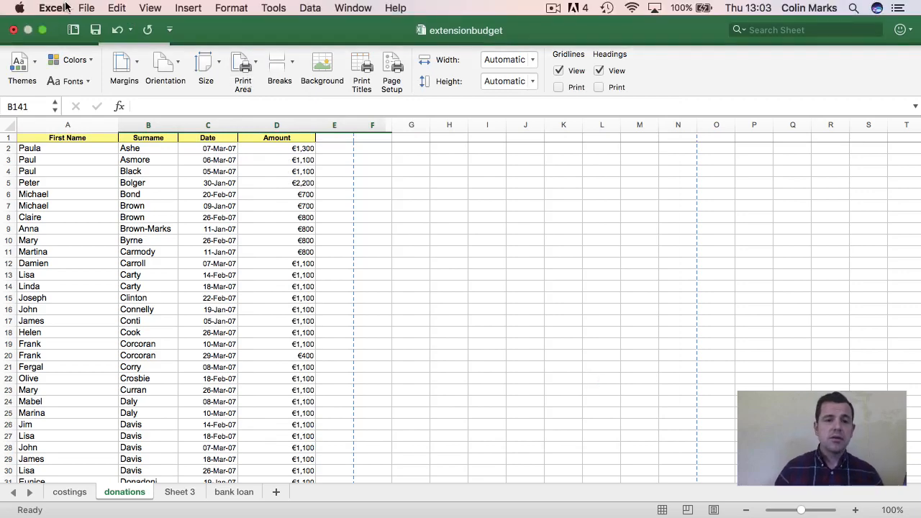
# Step: Preview the donations printout again through page 4 to check the repeated headings, and close it without printing
pyautogui.click(86, 8)
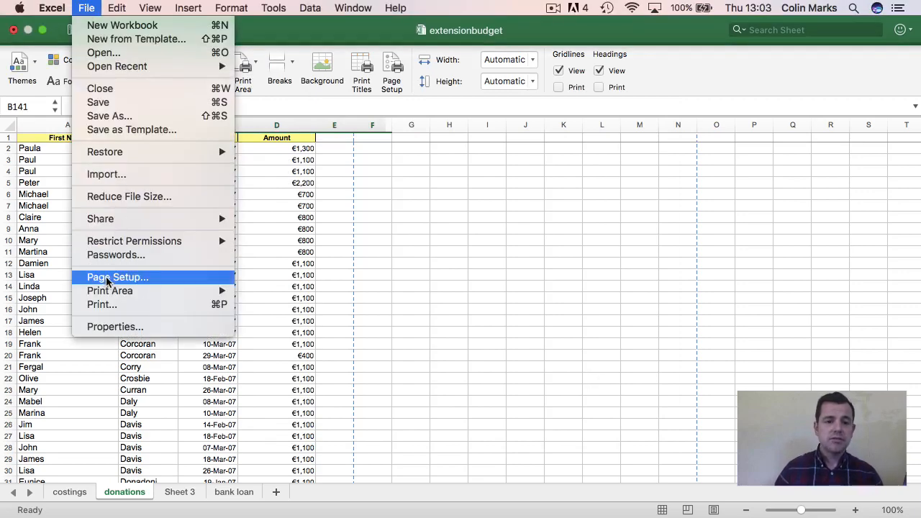
pyautogui.click(103, 305)
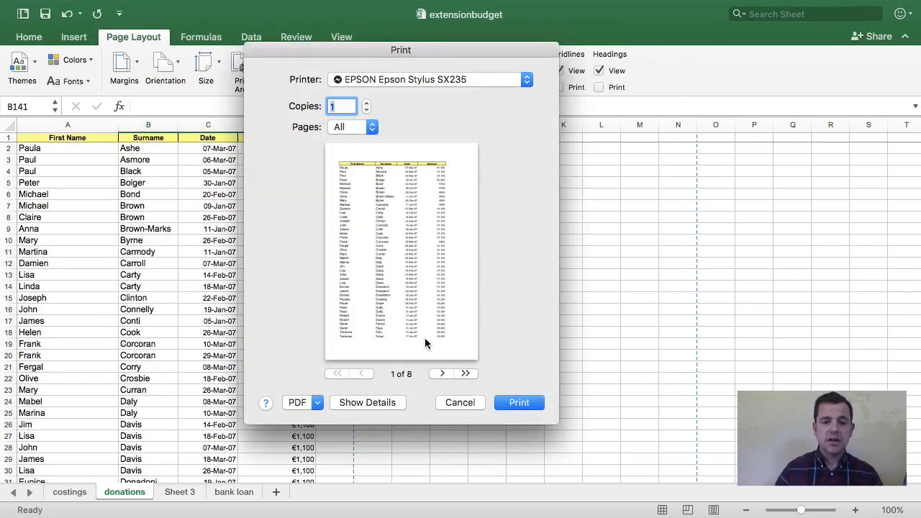
pyautogui.click(442, 373)
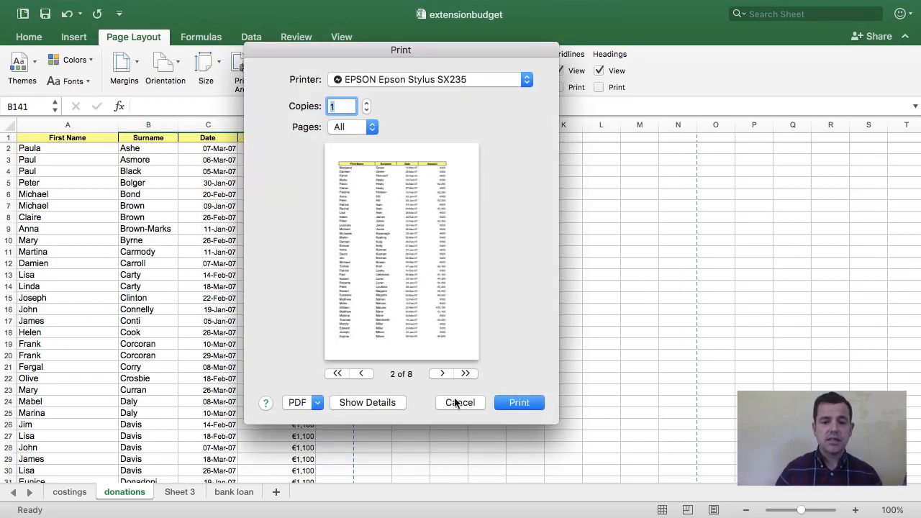
pyautogui.click(442, 373)
pyautogui.click(441, 373)
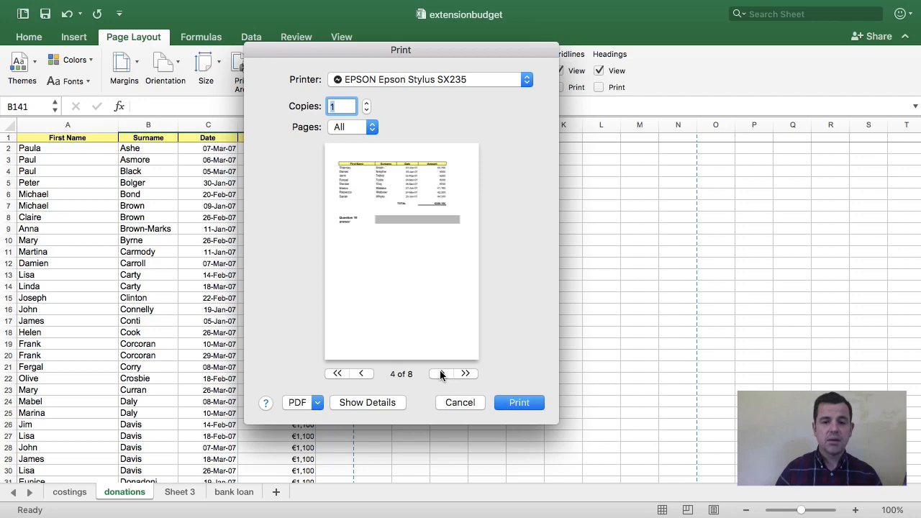
pyautogui.click(460, 402)
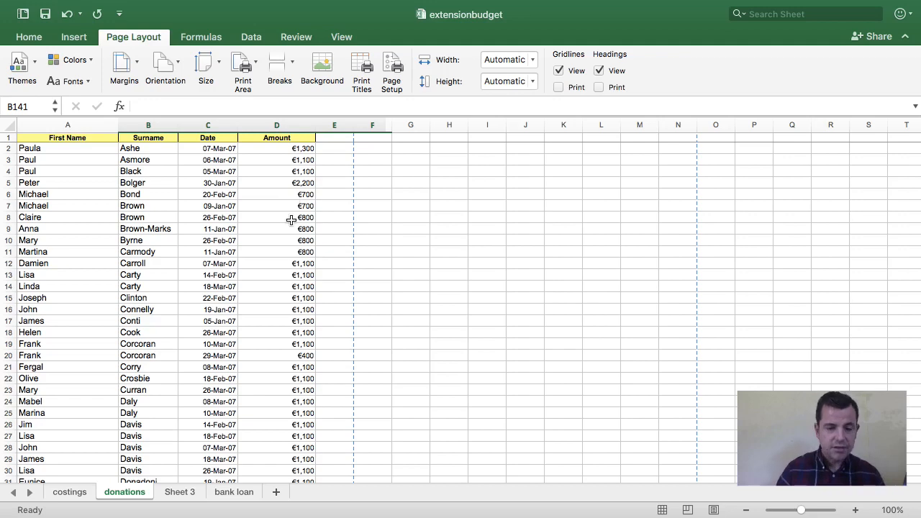
pyautogui.click(180, 491)
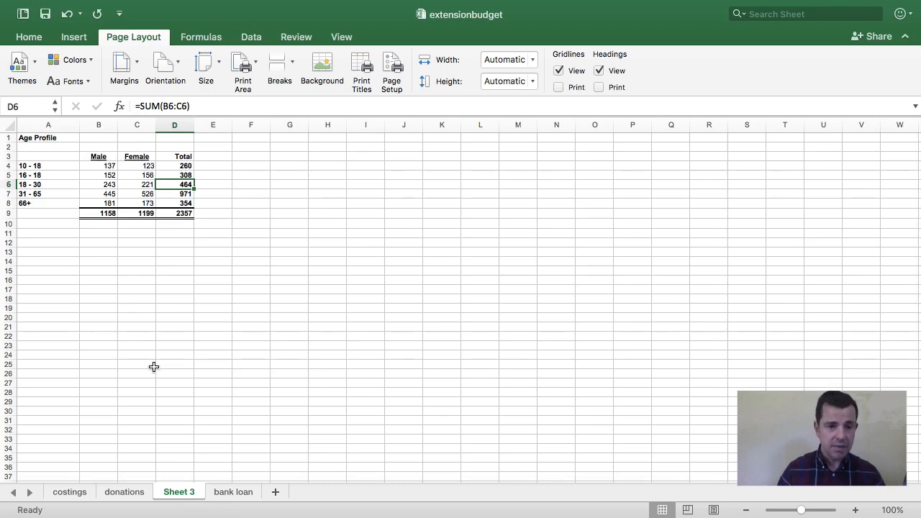
pyautogui.rightClick(170, 495)
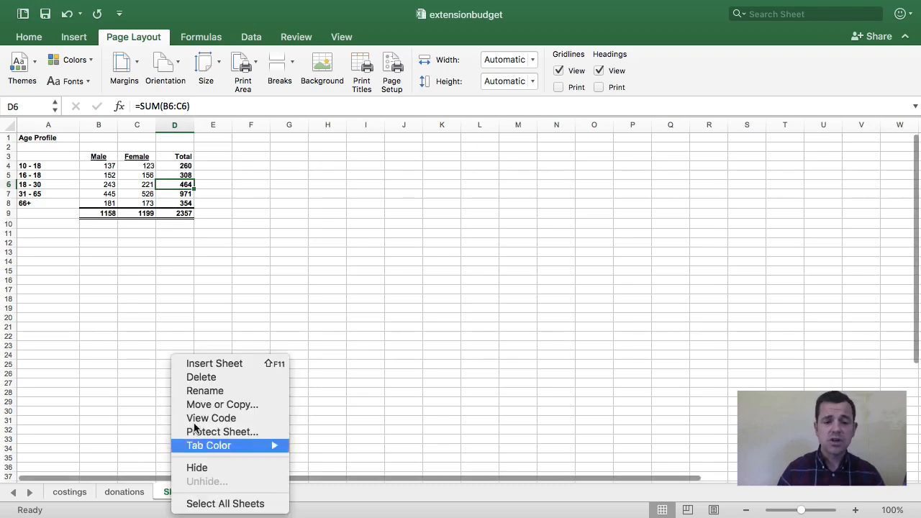
pyautogui.click(161, 494)
pyautogui.doubleClick(162, 492)
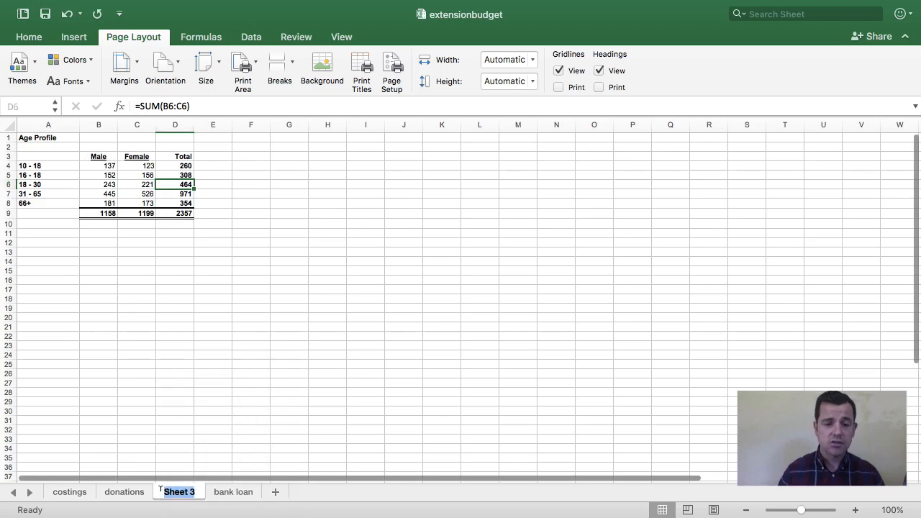
pyautogui.press('Return')
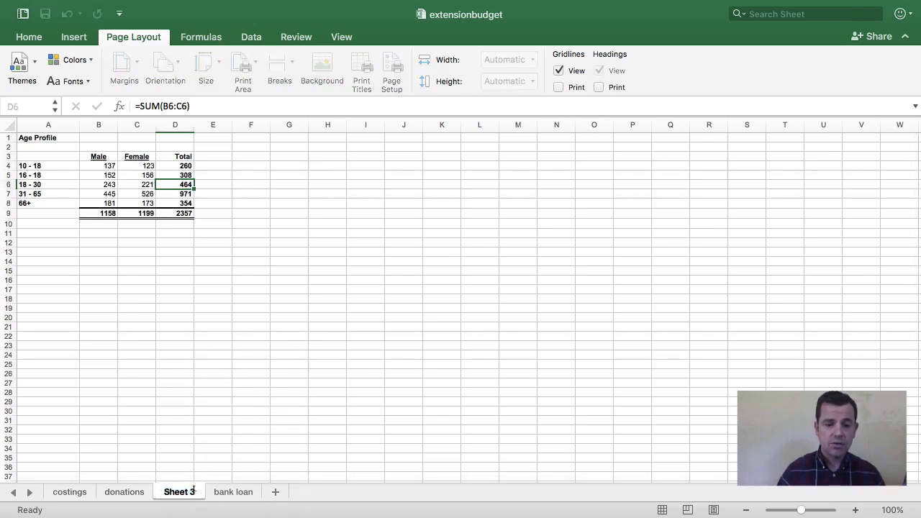
pyautogui.click(196, 449)
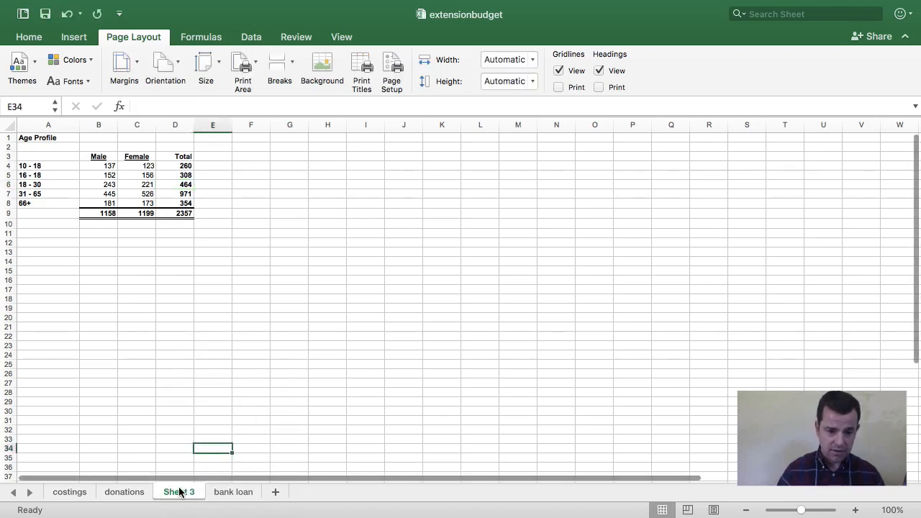
# Step: Rename Sheet 3, which holds the age profile table, as Gender
pyautogui.rightClick(178, 496)
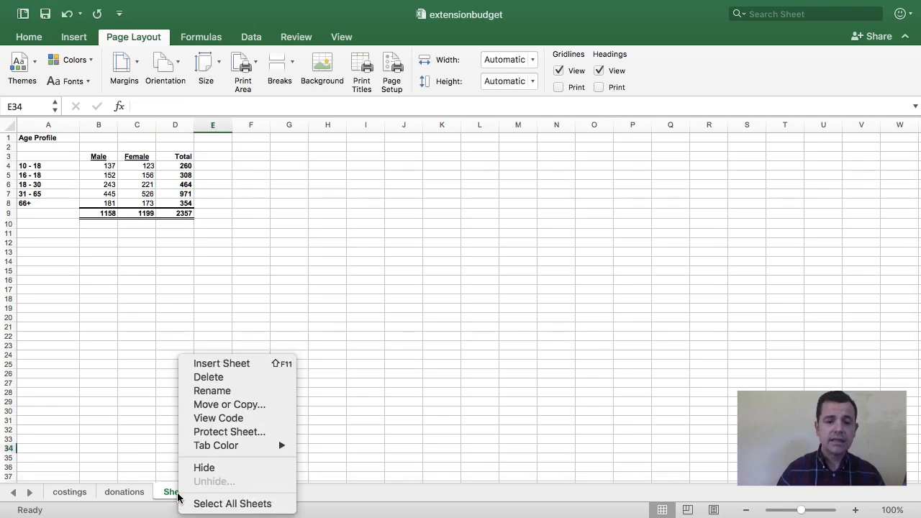
pyautogui.press('Escape')
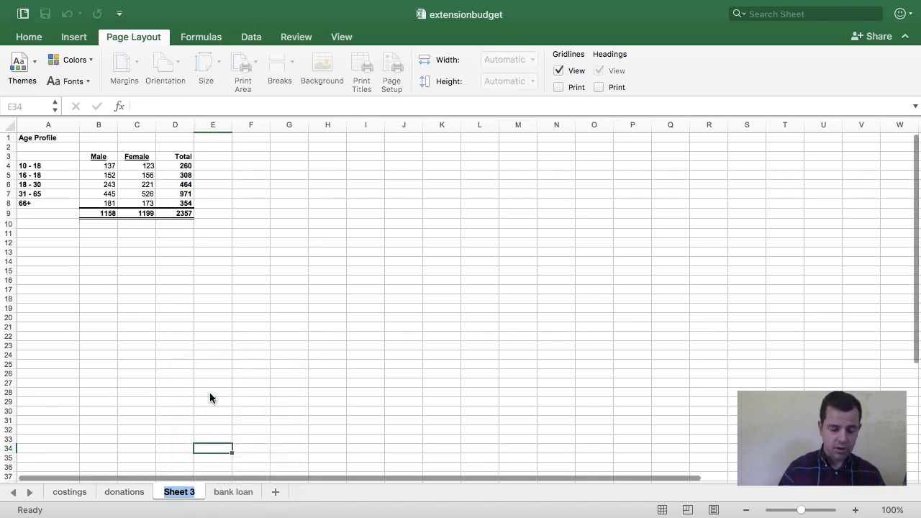
pyautogui.write('Gender')
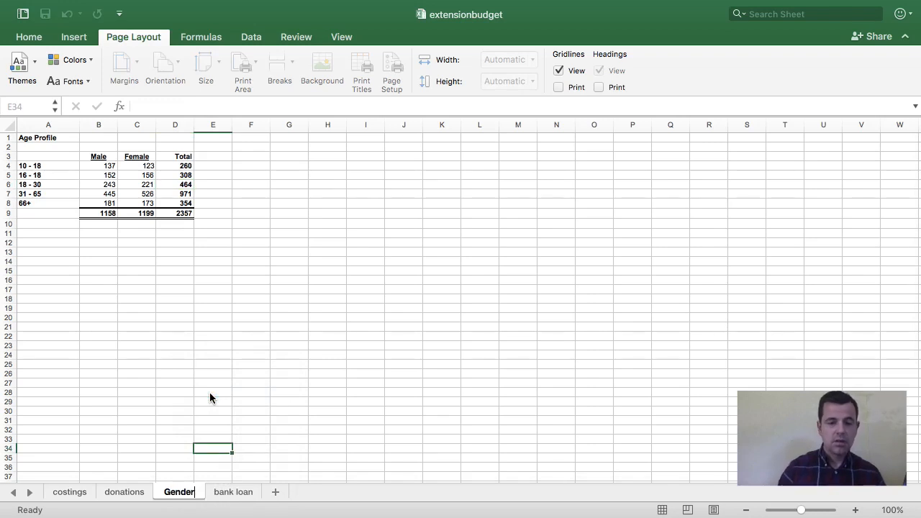
pyautogui.press('Return')
pyautogui.click(258, 410)
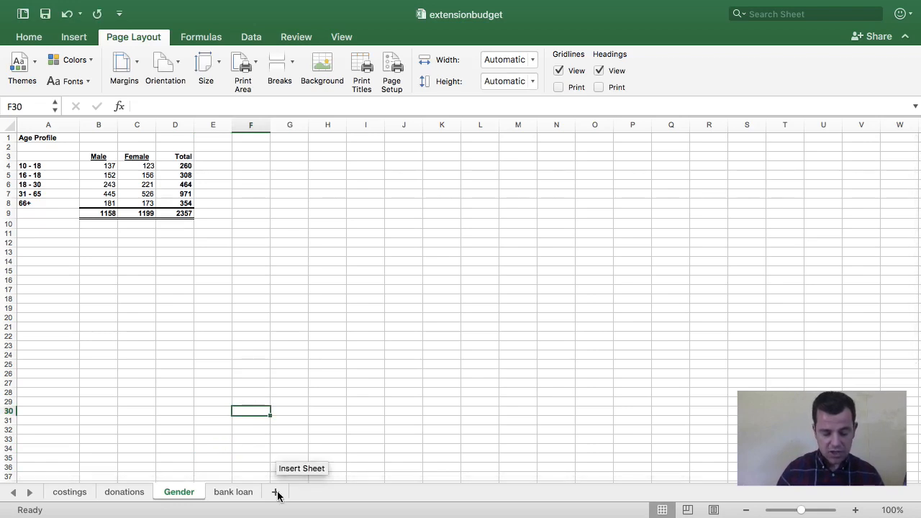
# Step: Rename the bank loan sheet as funding and save the workbook
pyautogui.click(241, 494)
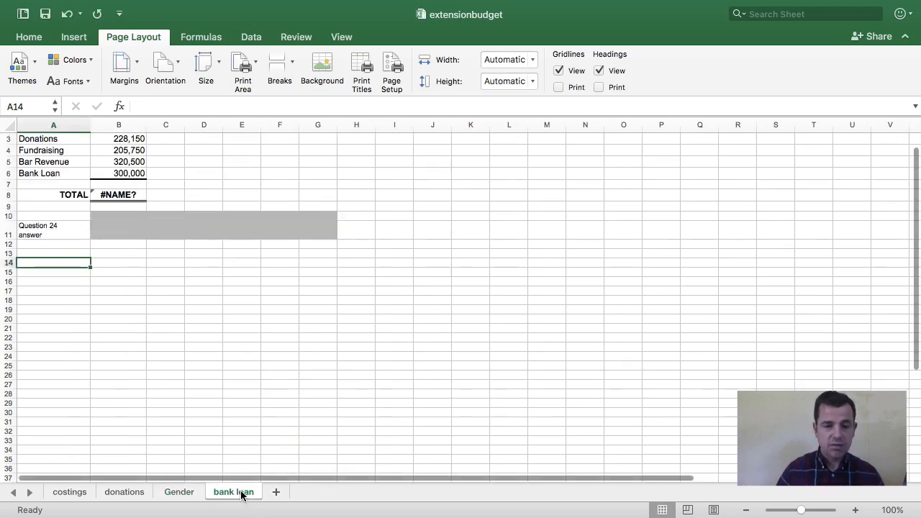
pyautogui.rightClick(230, 493)
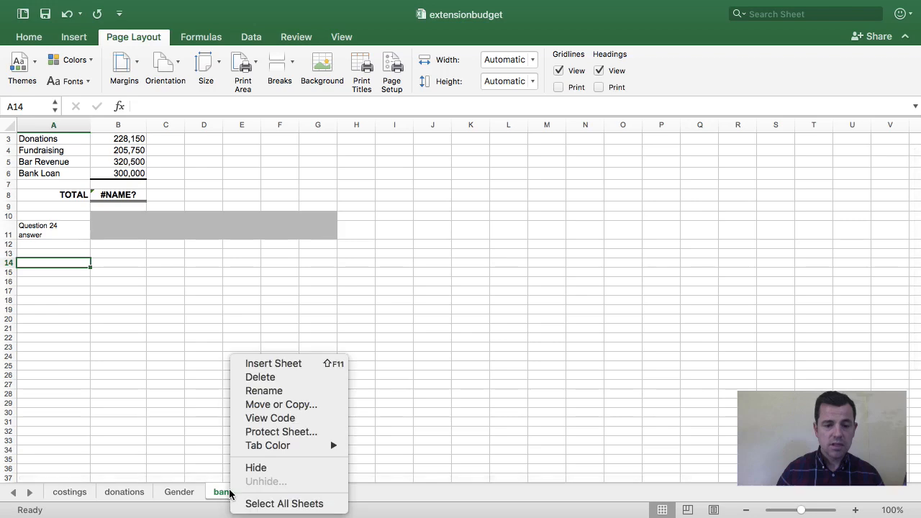
pyautogui.click(265, 389)
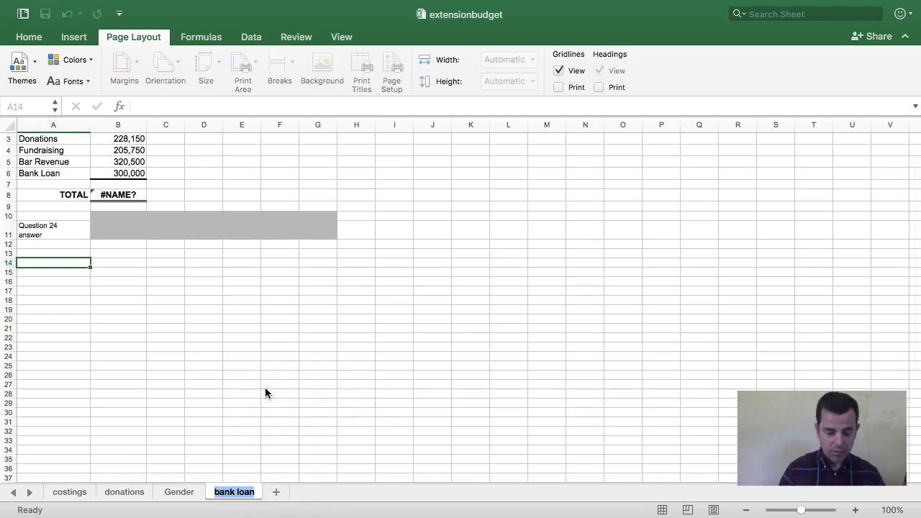
pyautogui.write('fund')
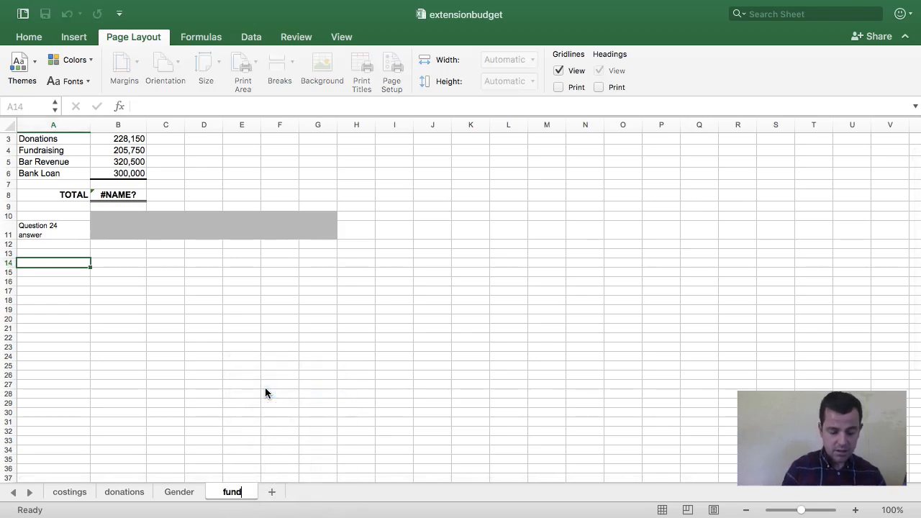
pyautogui.press('Return')
pyautogui.write('ing')
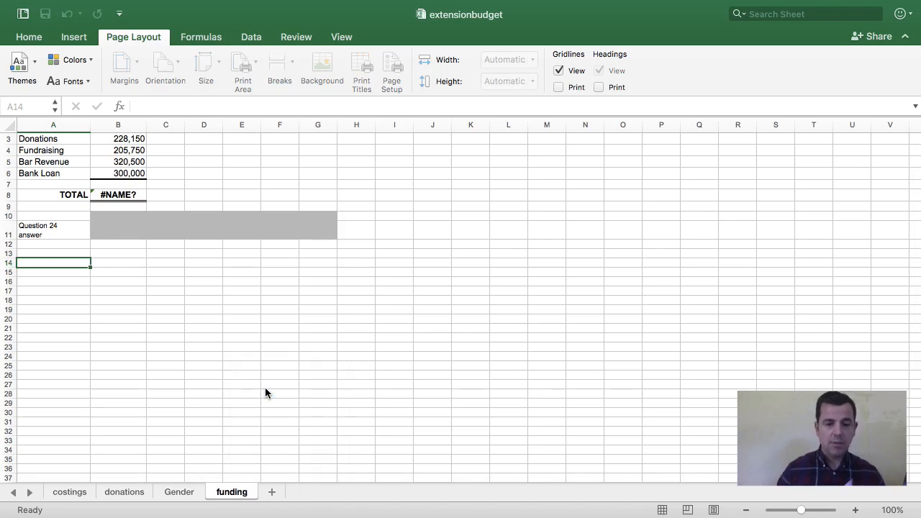
pyautogui.click(266, 388)
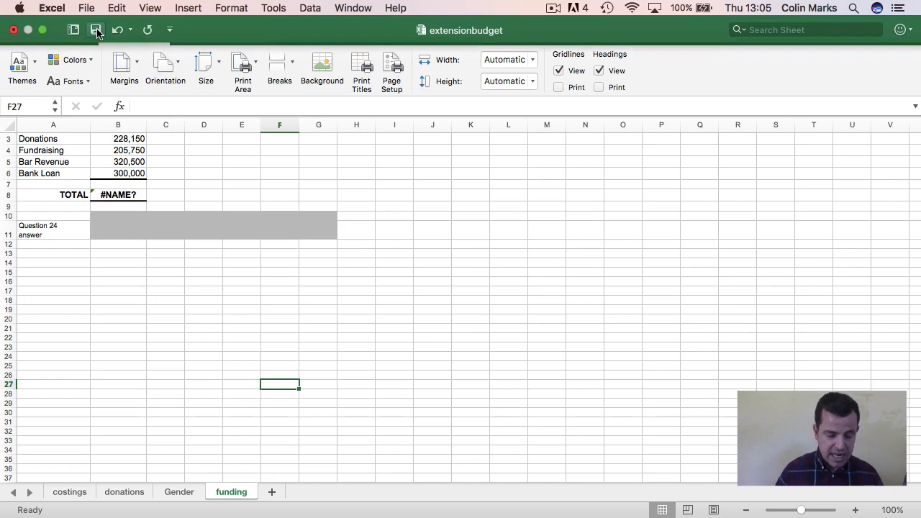
pyautogui.click(97, 32)
# Step: Correct the misspelled function in the funding sheet's TOTAL cell B8 so the formula reads =SUM(B3:B7)
pyautogui.scroll(2, 140, 186)
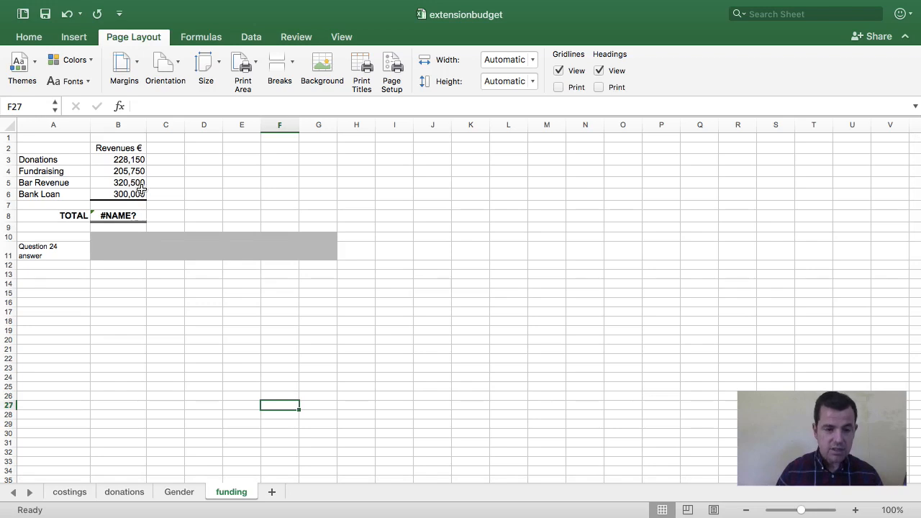
pyautogui.click(125, 215)
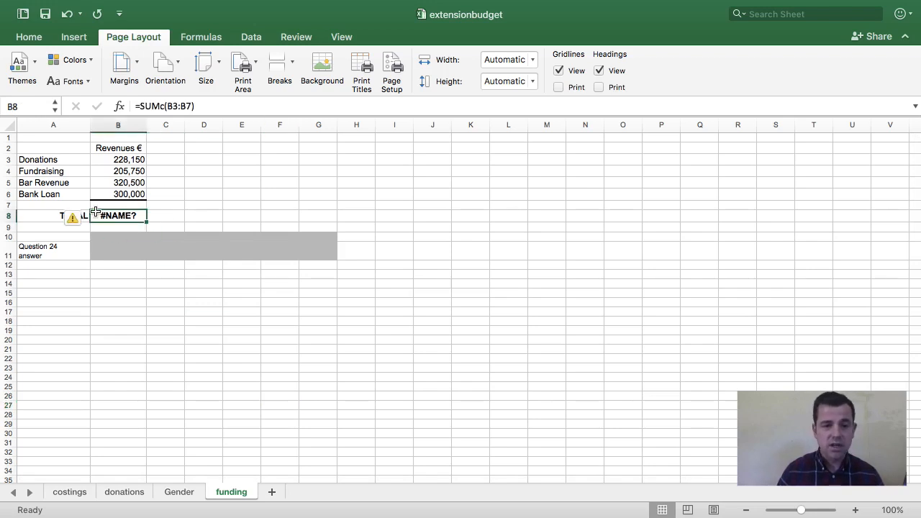
pyautogui.click(108, 249)
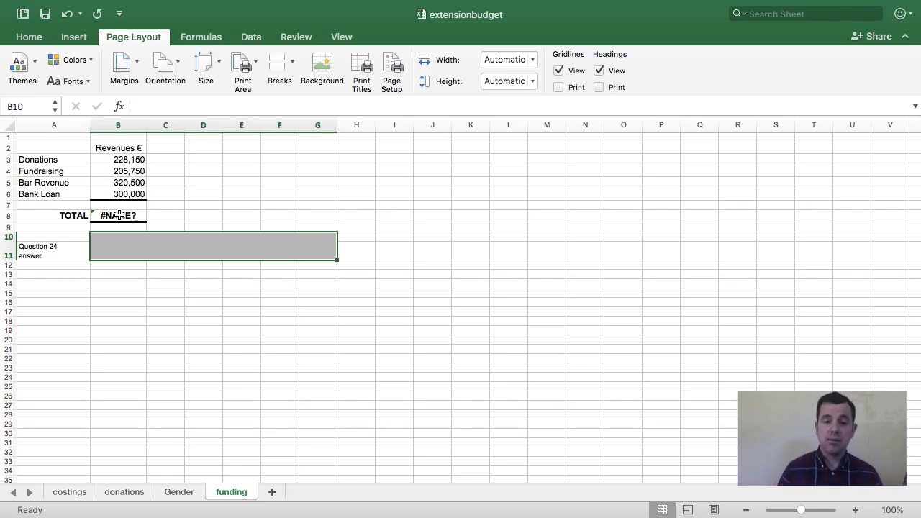
pyautogui.click(119, 215)
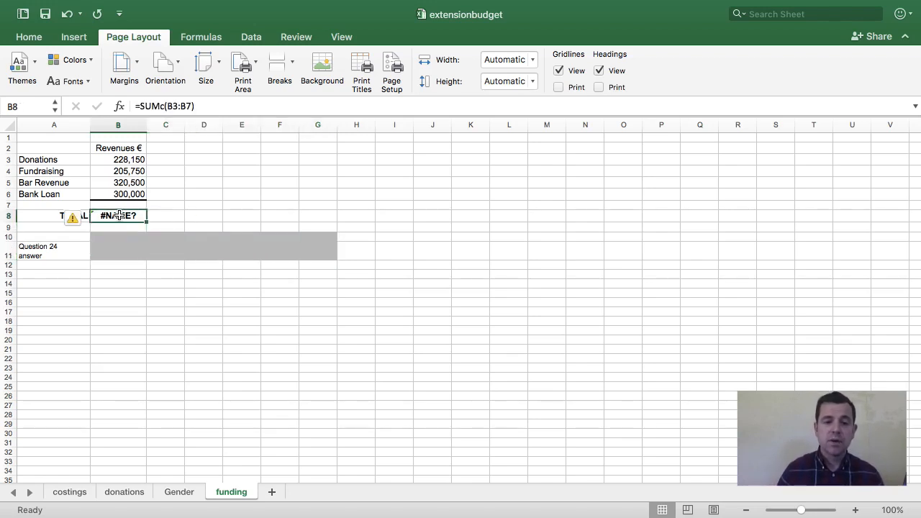
pyautogui.click(210, 101)
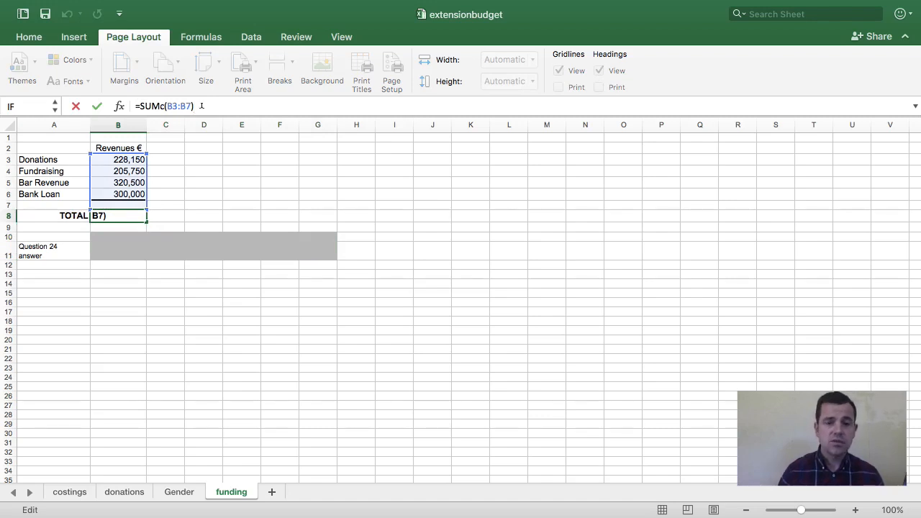
pyautogui.press('BackSpace')
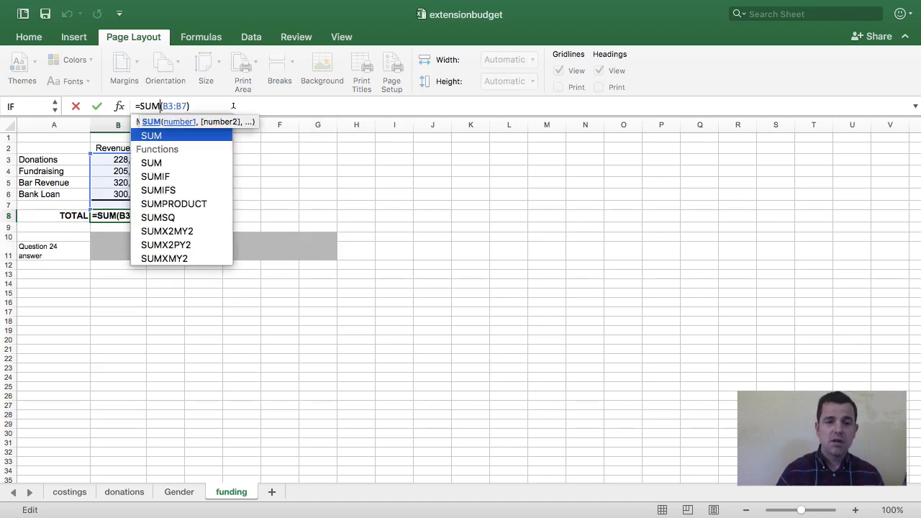
pyautogui.press('Return')
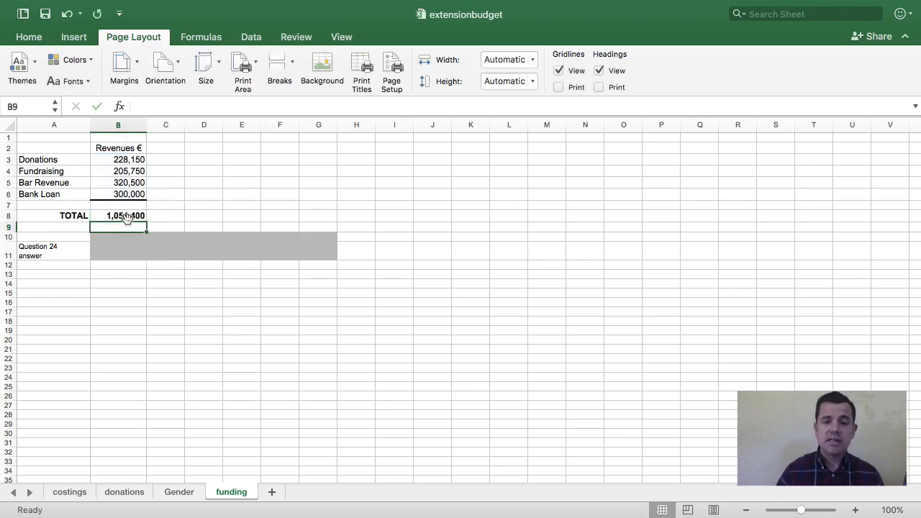
pyautogui.click(127, 215)
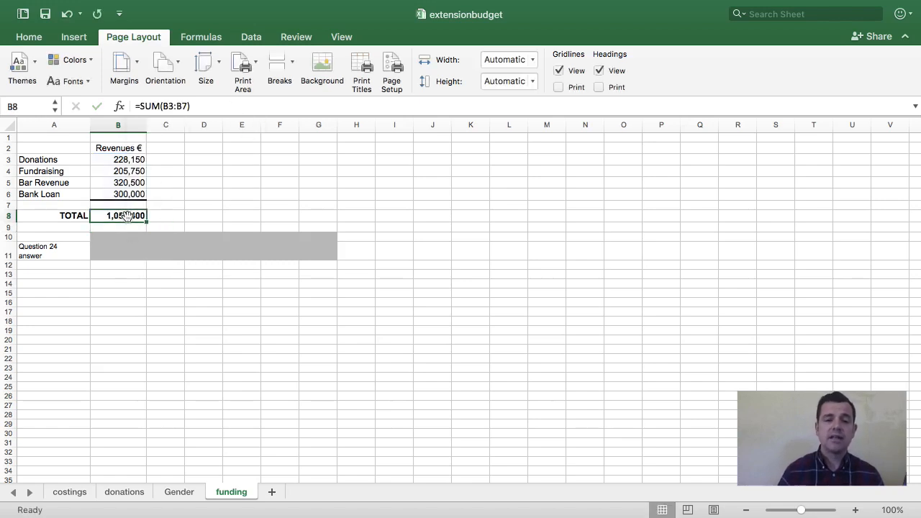
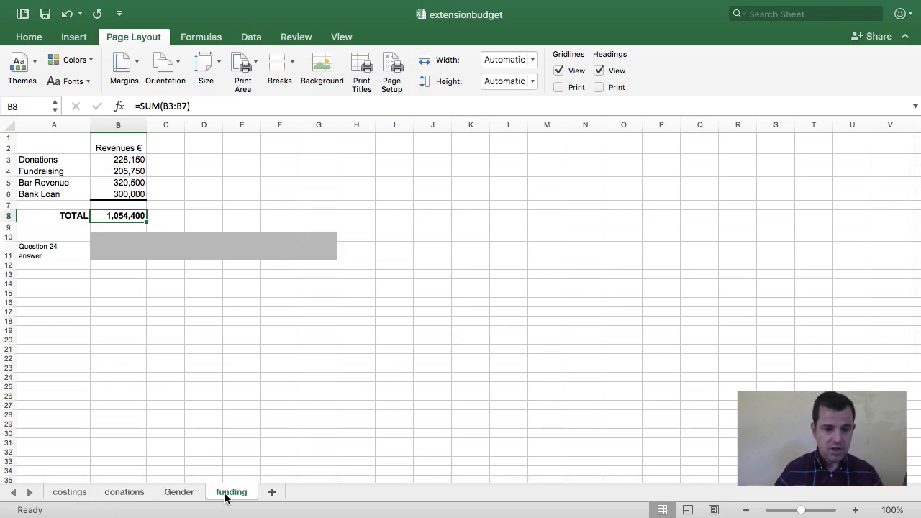
# Step: Insert a Clustered Column chart of the revenue range A2:B6 and place it just below the Question 24 answer box
pyautogui.click(47, 144)
pyautogui.moveTo(47, 143); pyautogui.dragTo(111, 192)
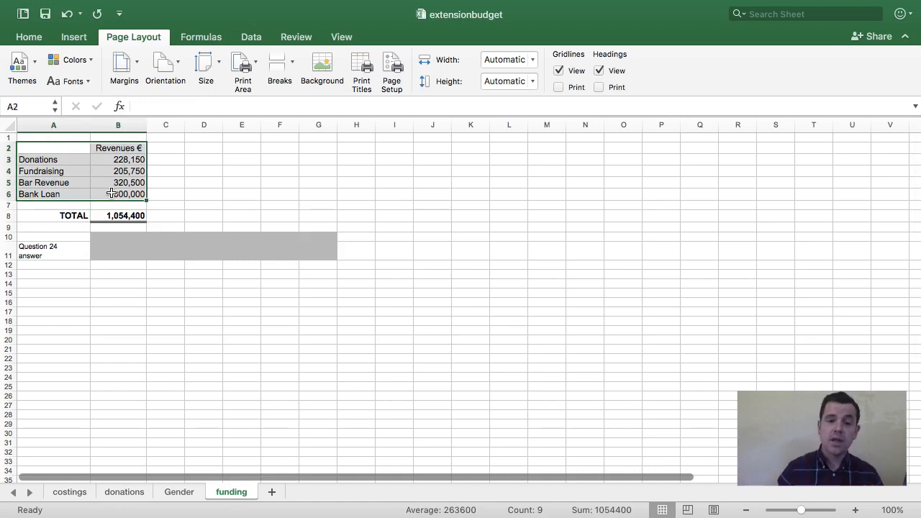
pyautogui.click(74, 38)
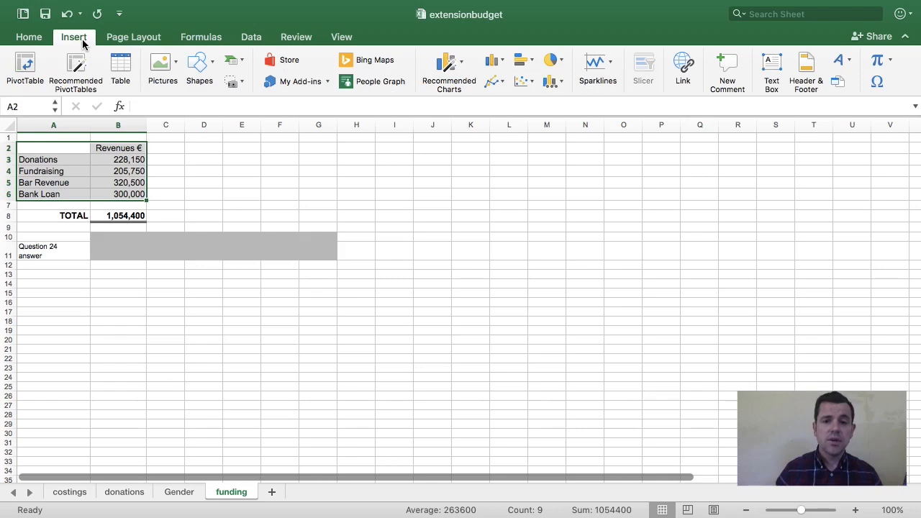
pyautogui.click(501, 63)
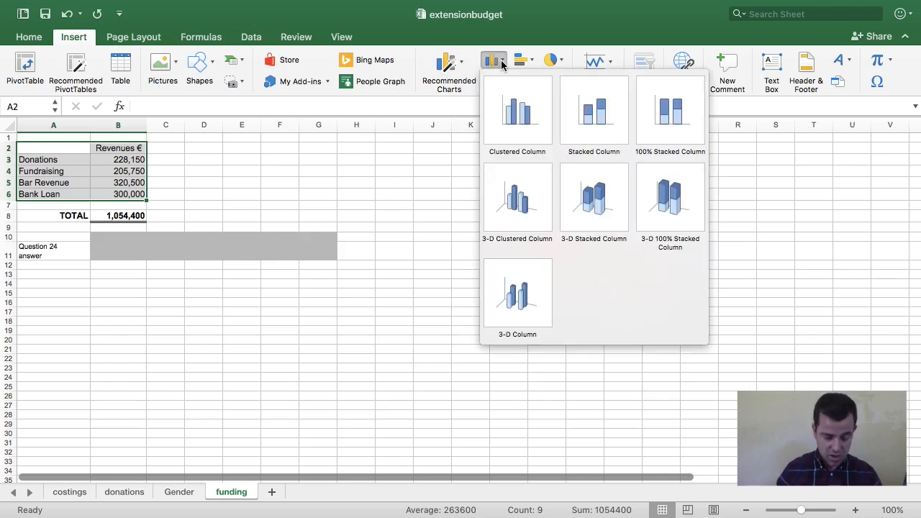
pyautogui.click(511, 120)
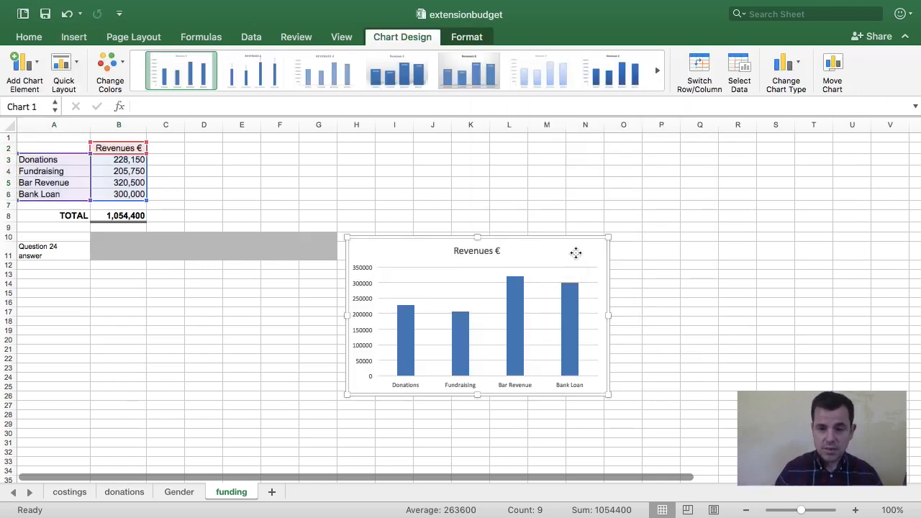
pyautogui.moveTo(577, 250); pyautogui.dragTo(416, 304)
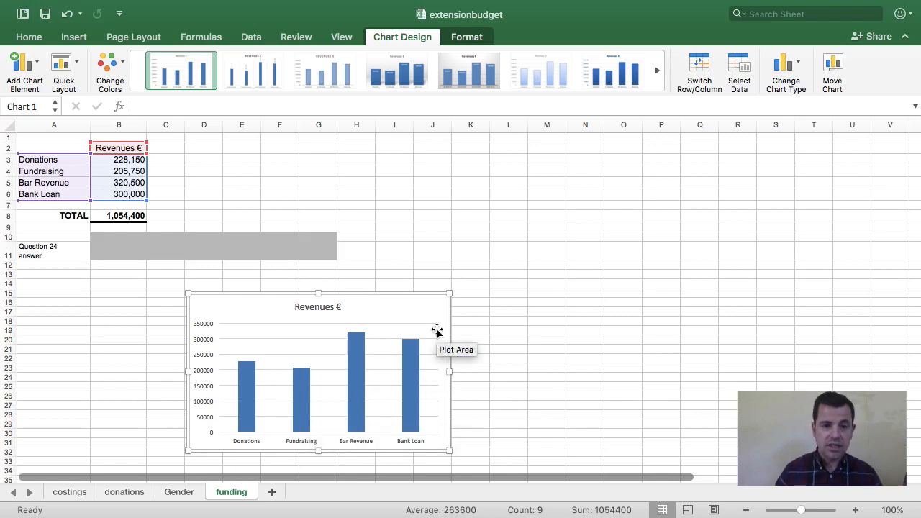
pyautogui.moveTo(427, 312); pyautogui.dragTo(272, 290)
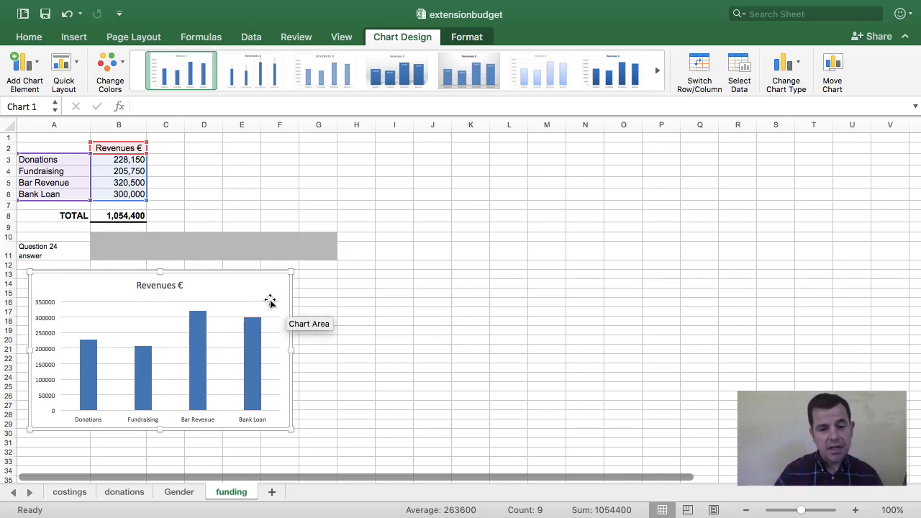
# Step: Fill the chart area of the Revenues € column chart with the standard yellow
pyautogui.moveTo(245, 331)
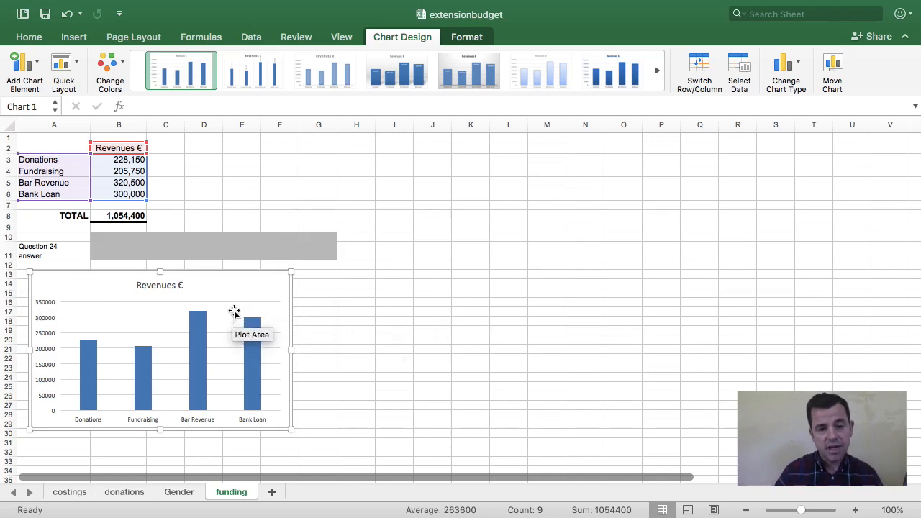
pyautogui.moveTo(199, 330)
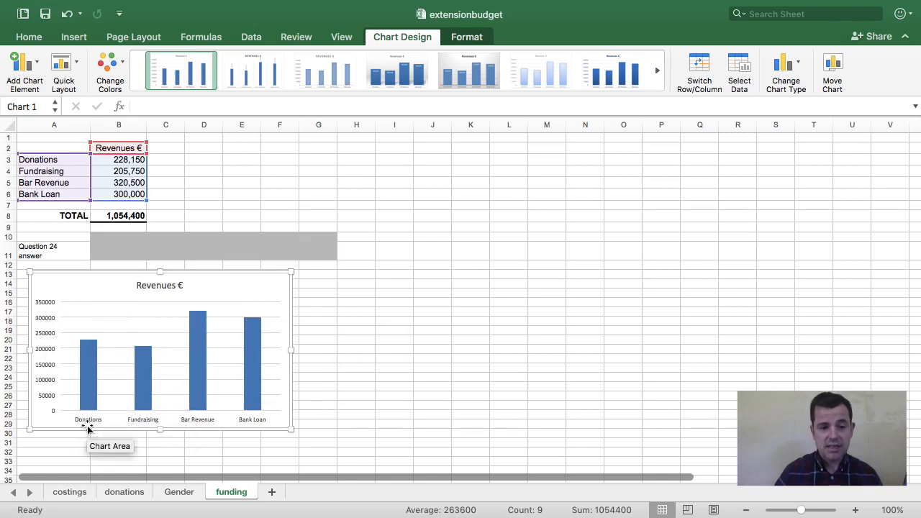
pyautogui.moveTo(208, 357)
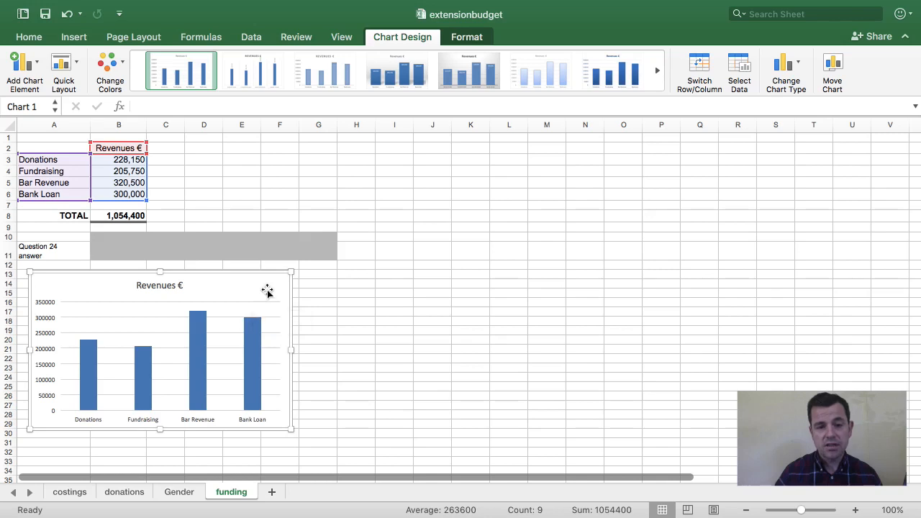
pyautogui.click(463, 40)
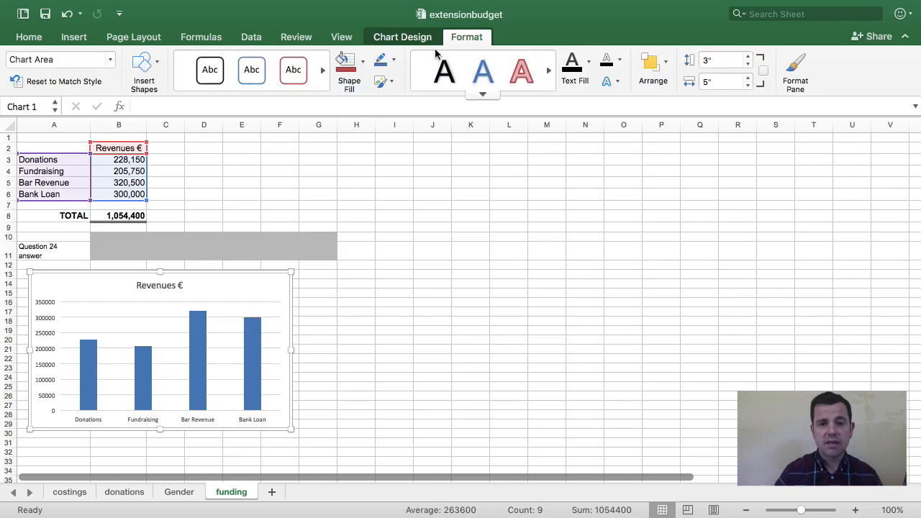
pyautogui.click(363, 71)
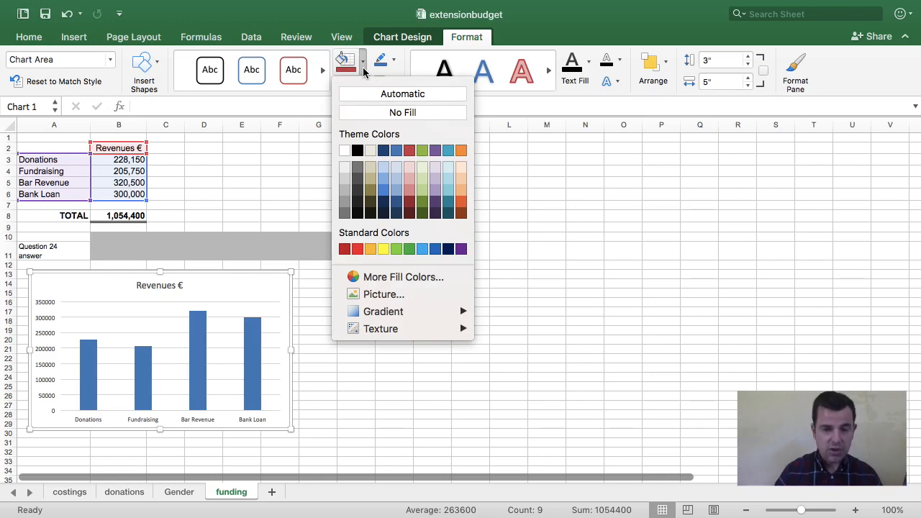
pyautogui.click(382, 248)
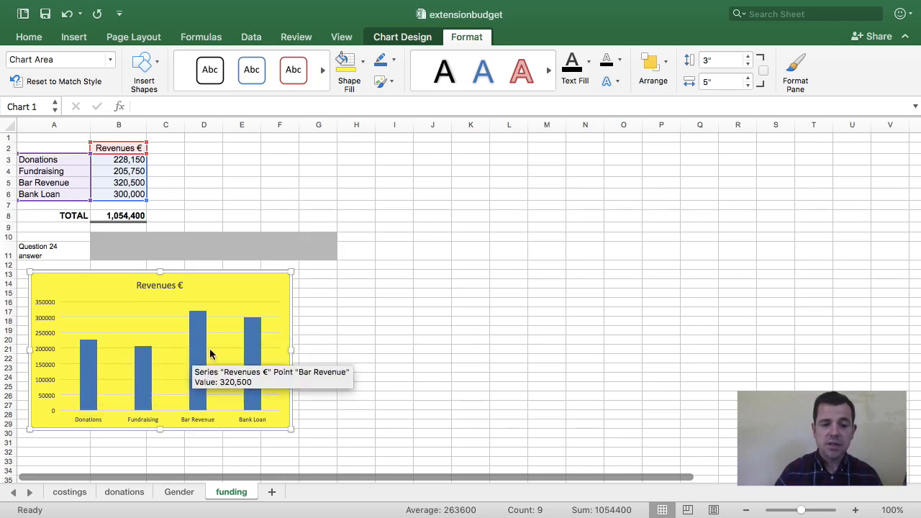
# Step: Fill all columns of the Revenues € data series with the standard red
pyautogui.click(252, 361)
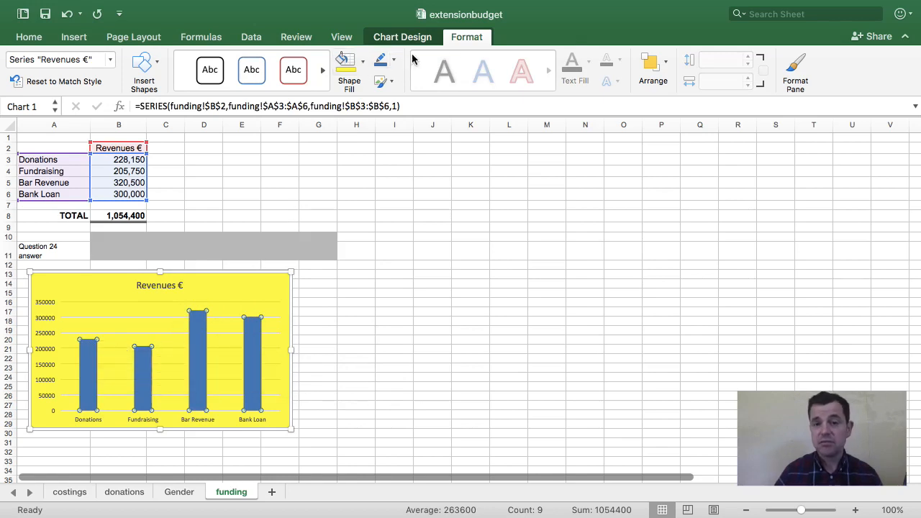
pyautogui.click(363, 70)
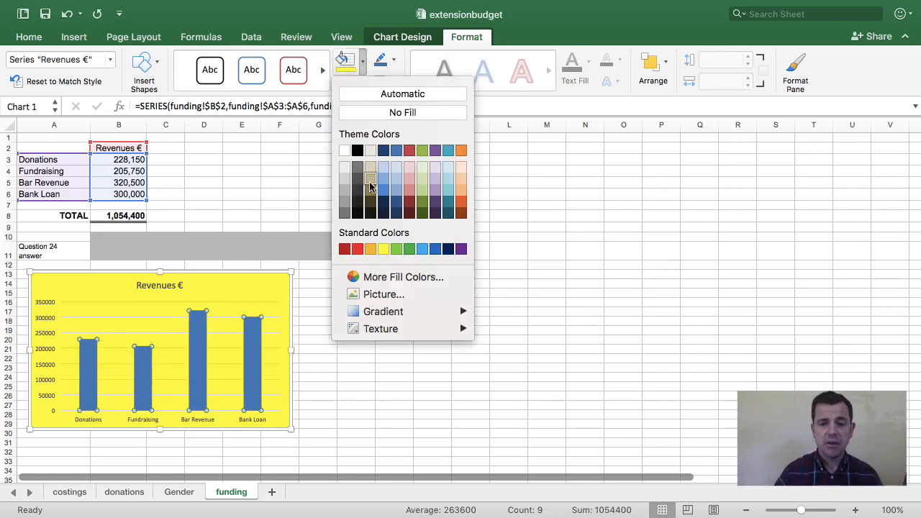
pyautogui.click(352, 248)
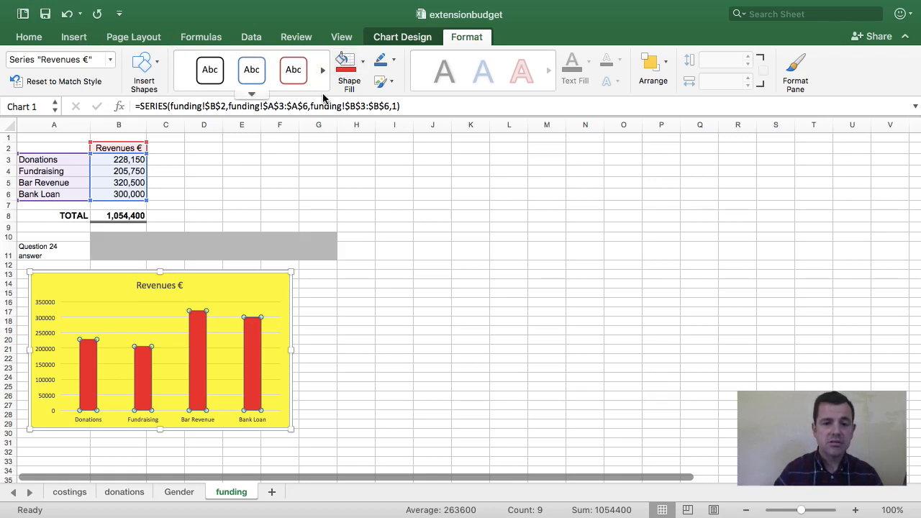
# Step: Add a custom header to the selected chart with the author's first name in the left section
pyautogui.click(74, 37)
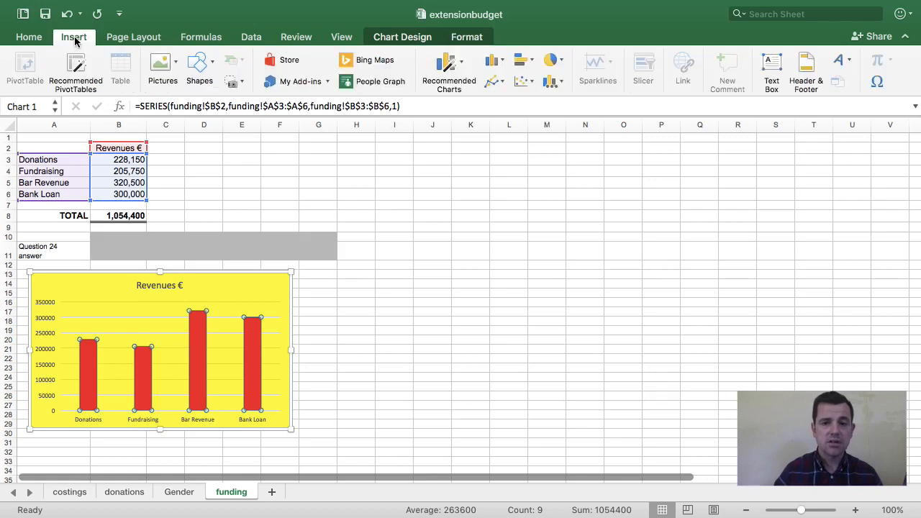
pyautogui.click(804, 83)
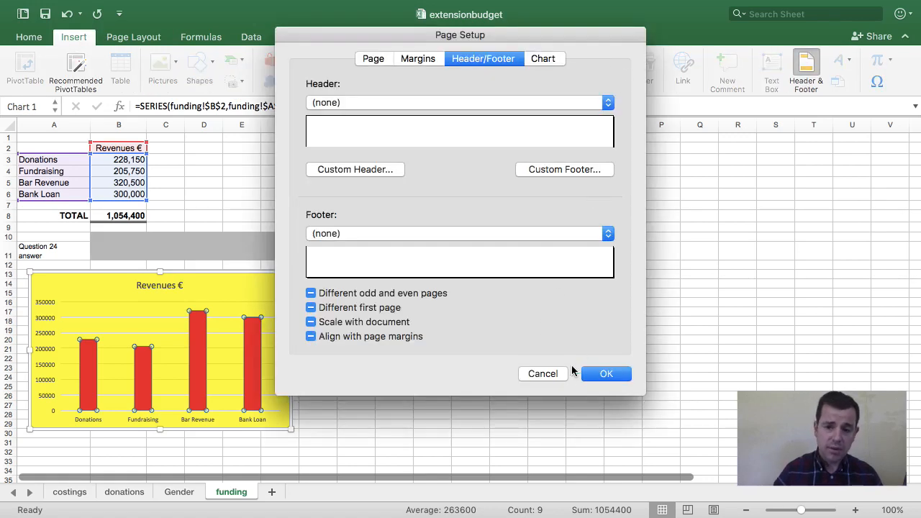
pyautogui.click(550, 373)
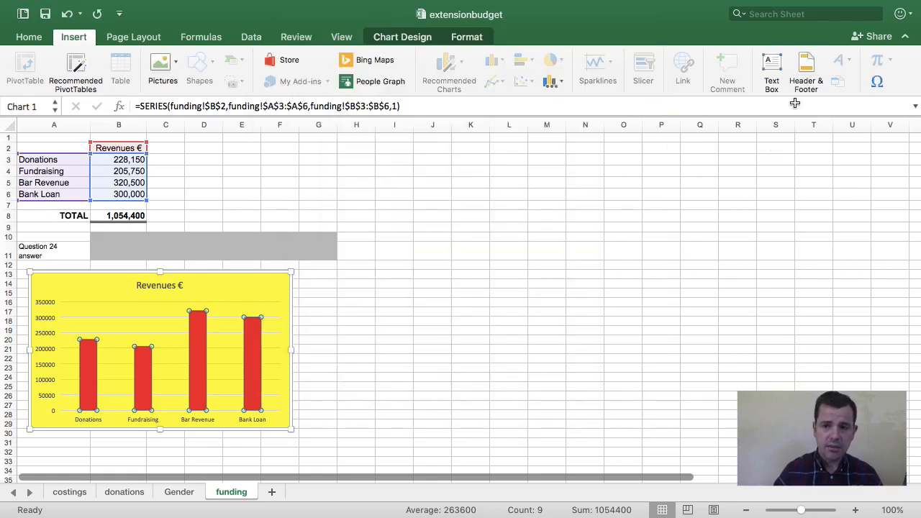
pyautogui.click(803, 72)
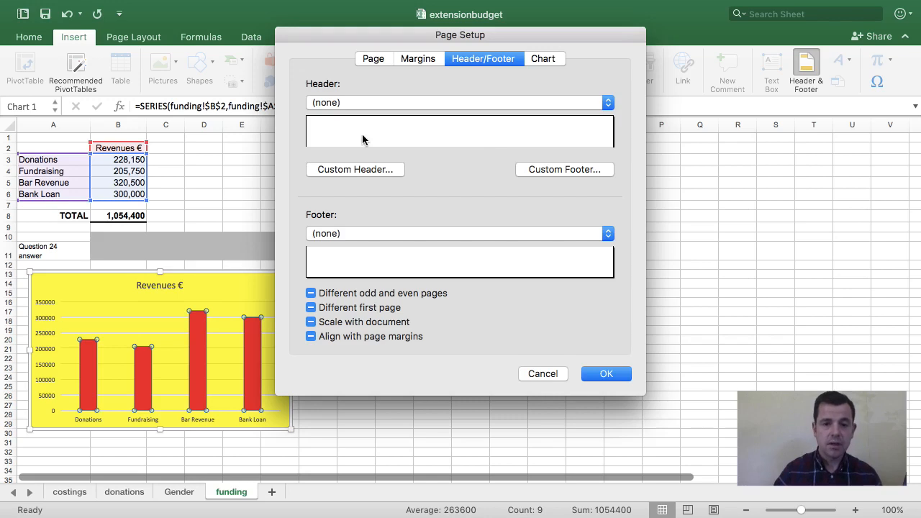
pyautogui.click(359, 174)
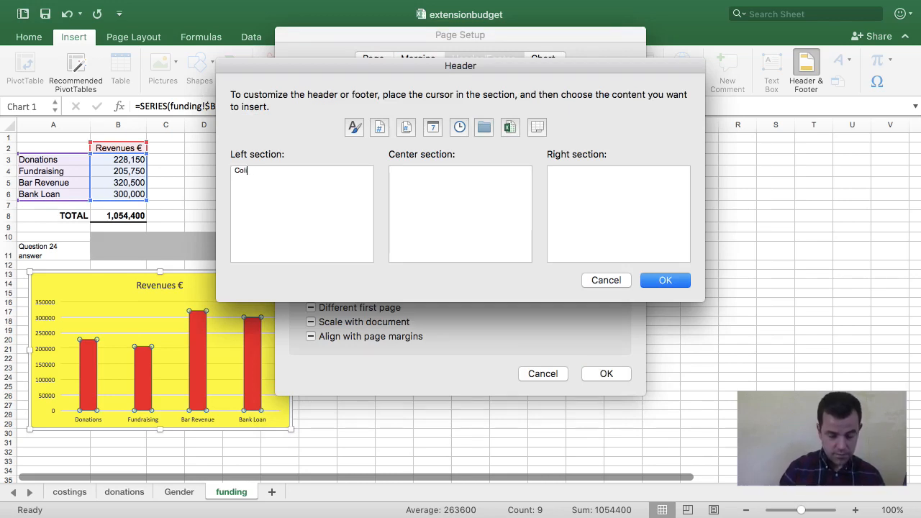
pyautogui.write('n')
pyautogui.click(660, 282)
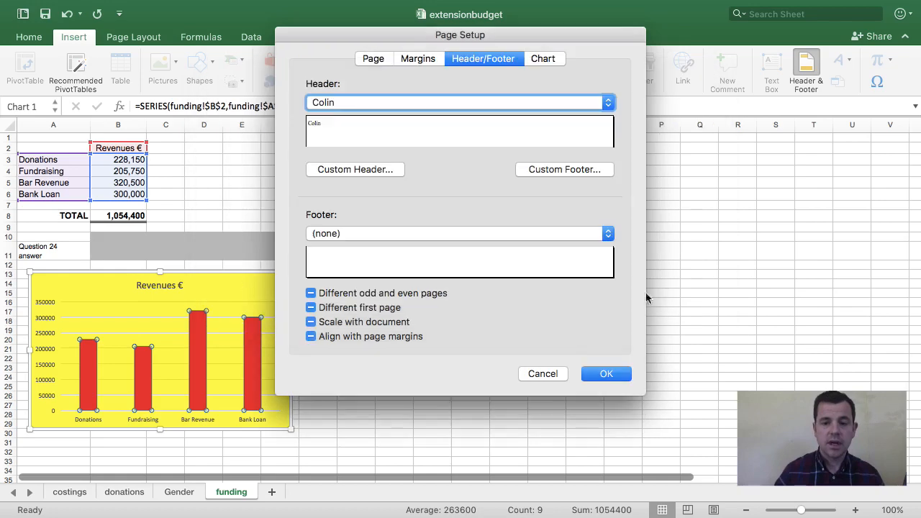
pyautogui.click(606, 373)
pyautogui.click(426, 321)
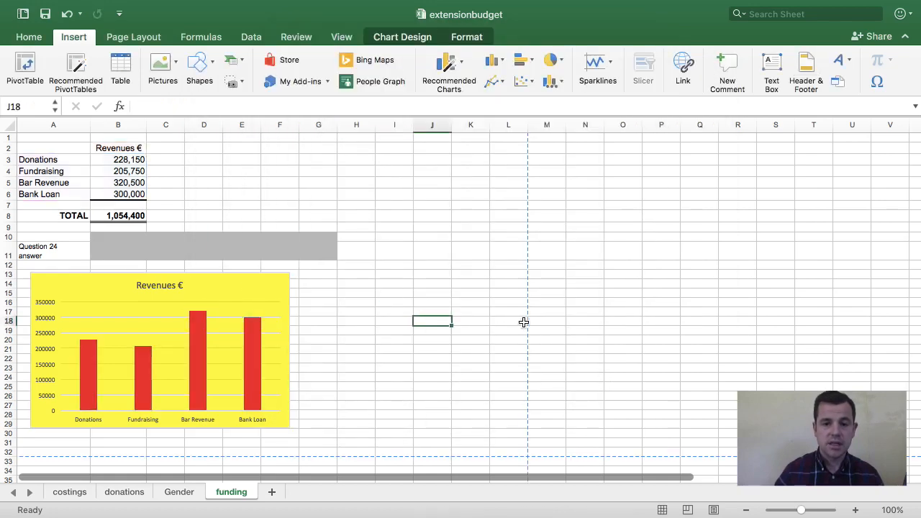
# Step: Check the existing page header on the costings sheet and leave header editing
pyautogui.click(33, 41)
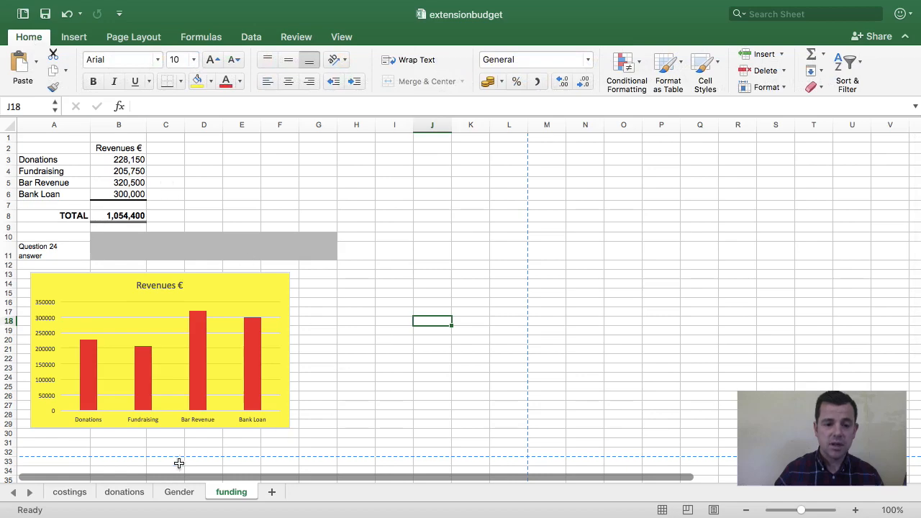
pyautogui.click(56, 495)
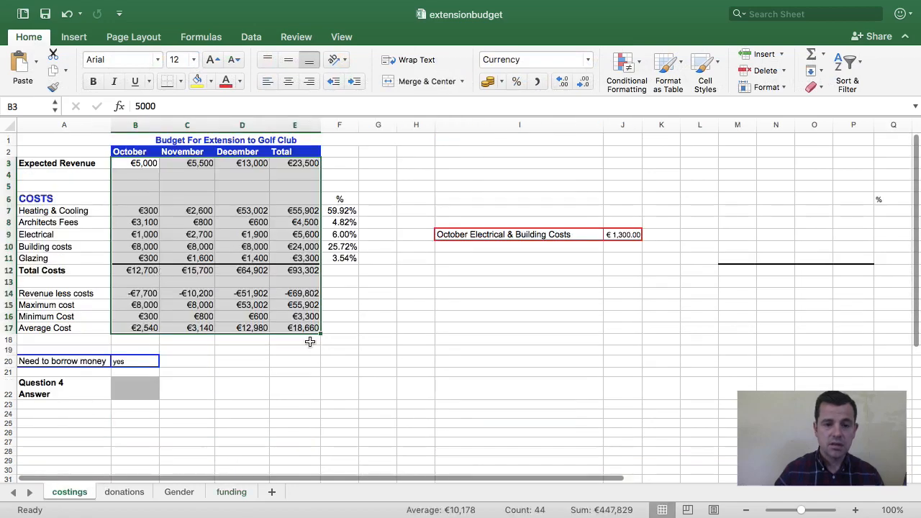
pyautogui.click(332, 343)
pyautogui.click(340, 371)
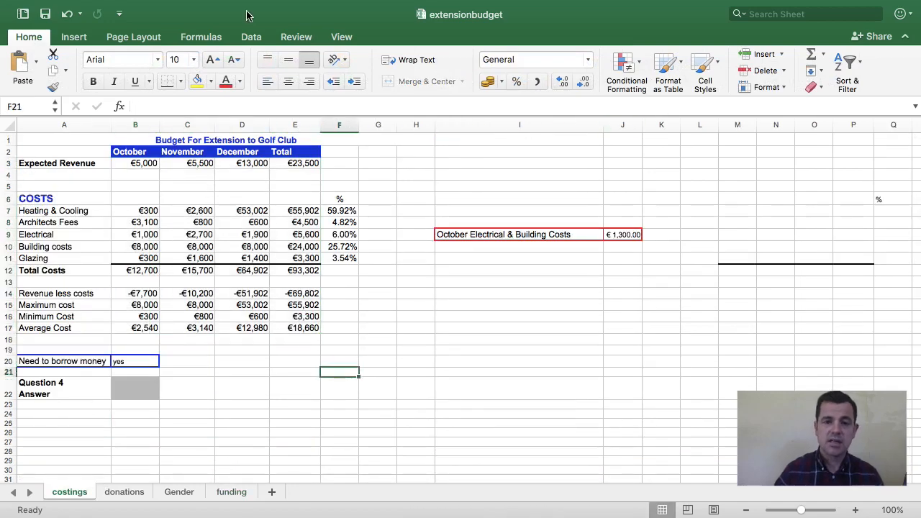
pyautogui.click(75, 36)
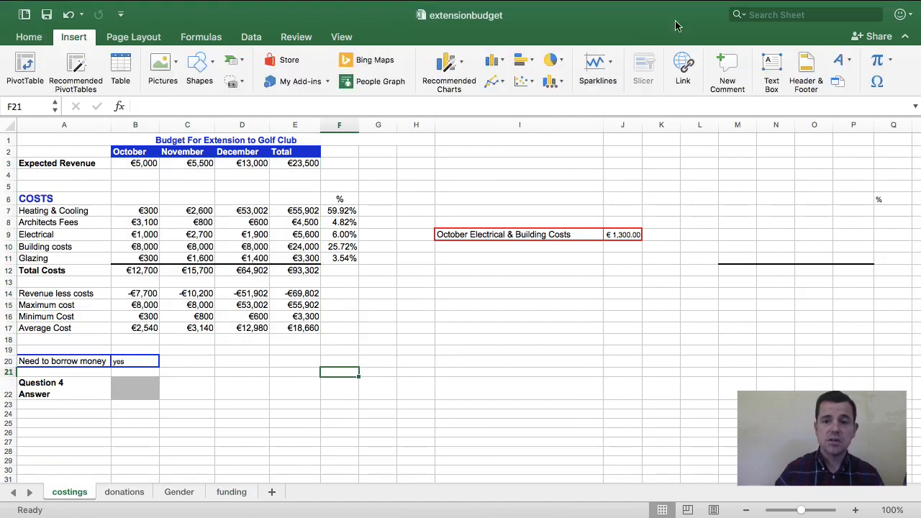
pyautogui.click(815, 70)
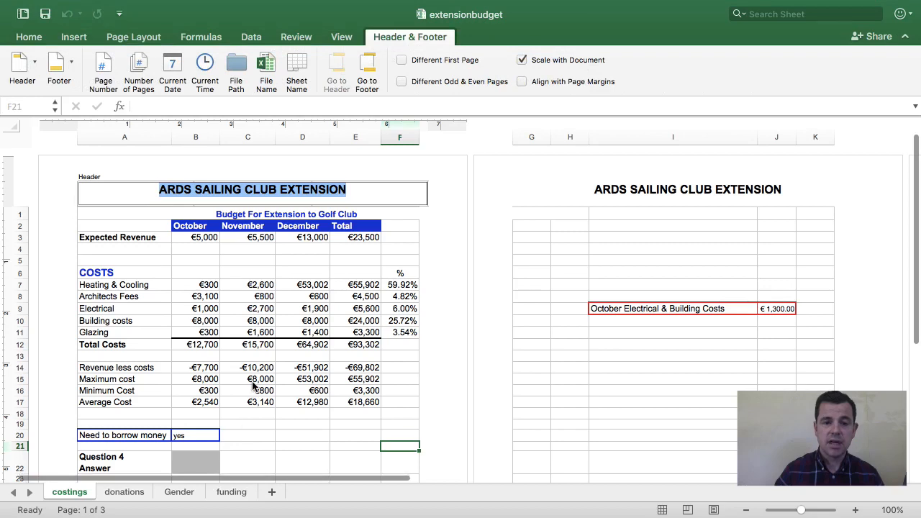
pyautogui.click(252, 386)
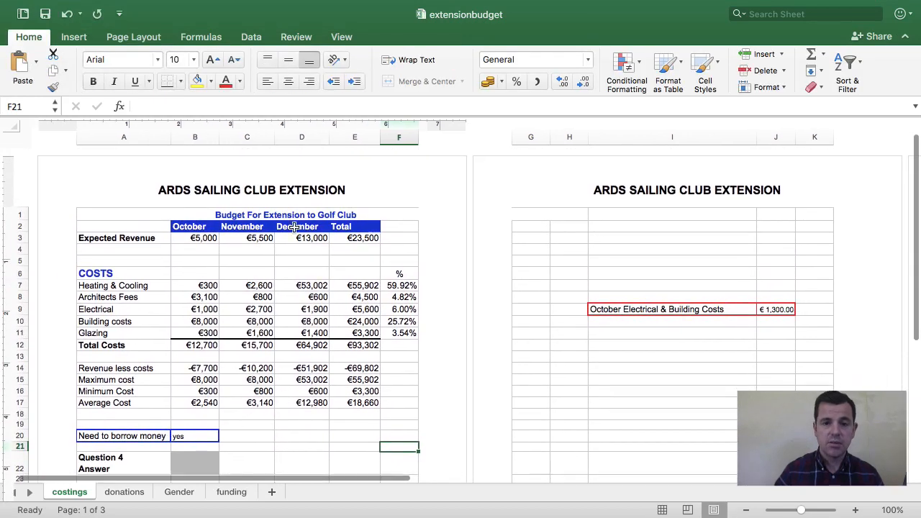
# Step: Open the workbook newmembers.xlsx from the practice 1 folder
pyautogui.click(139, 494)
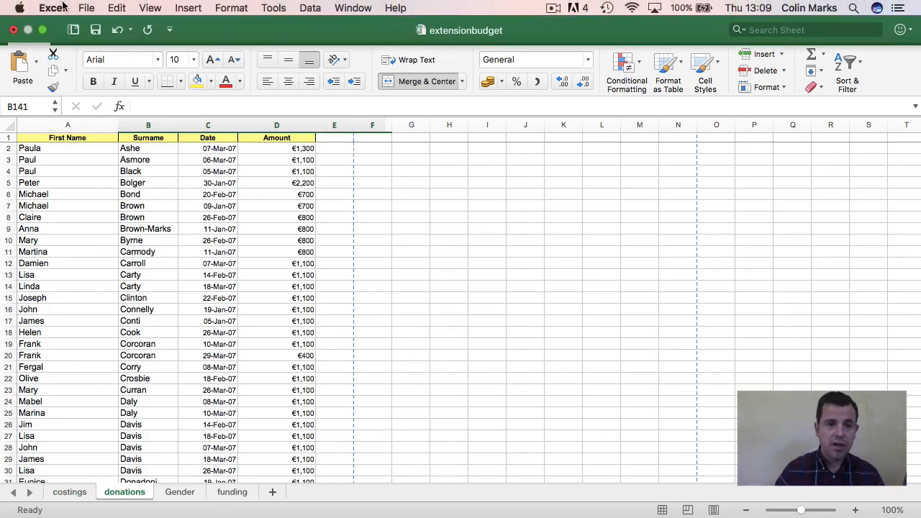
pyautogui.click(85, 9)
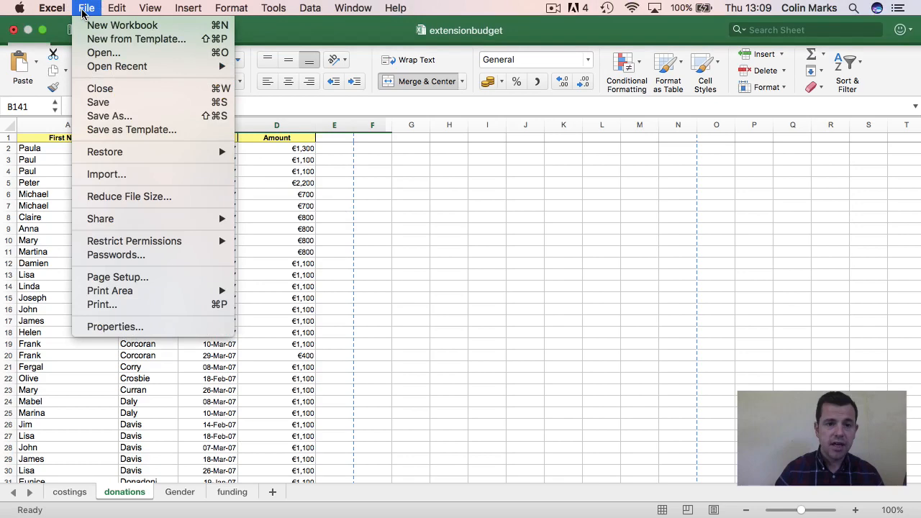
pyautogui.click(105, 53)
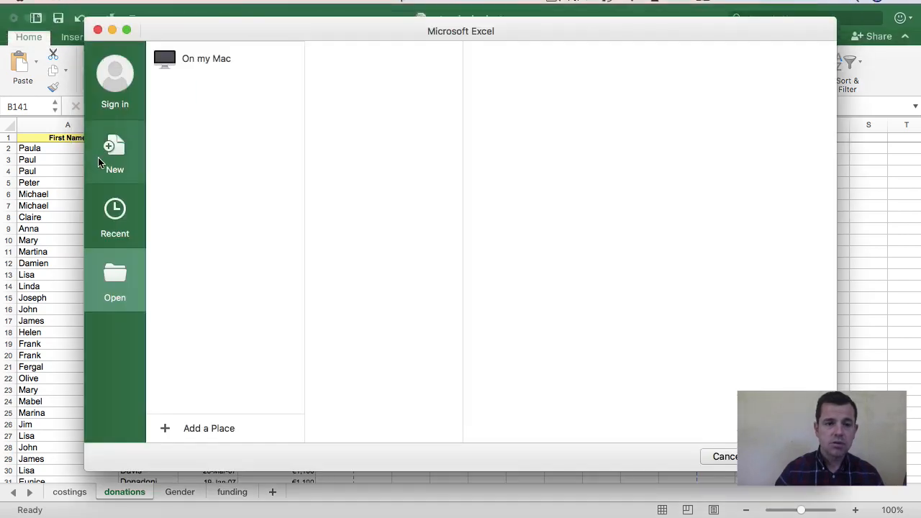
pyautogui.click(116, 289)
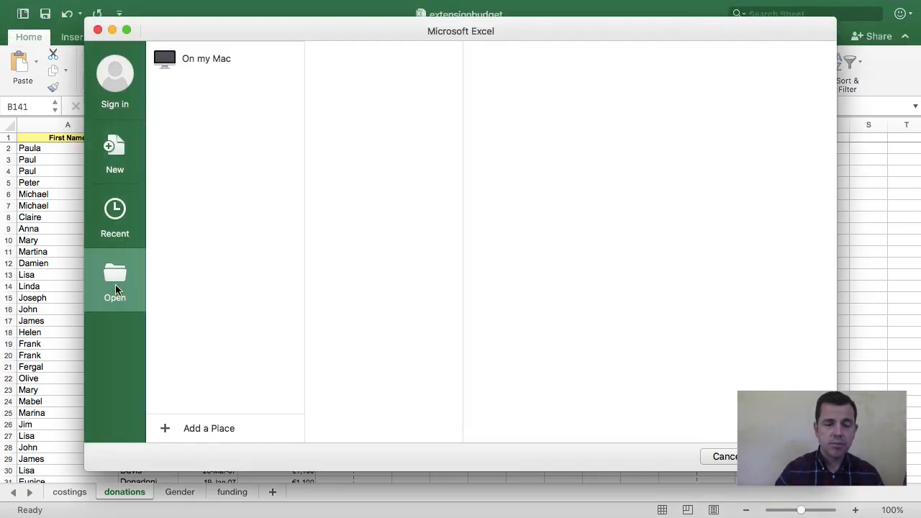
pyautogui.click(219, 64)
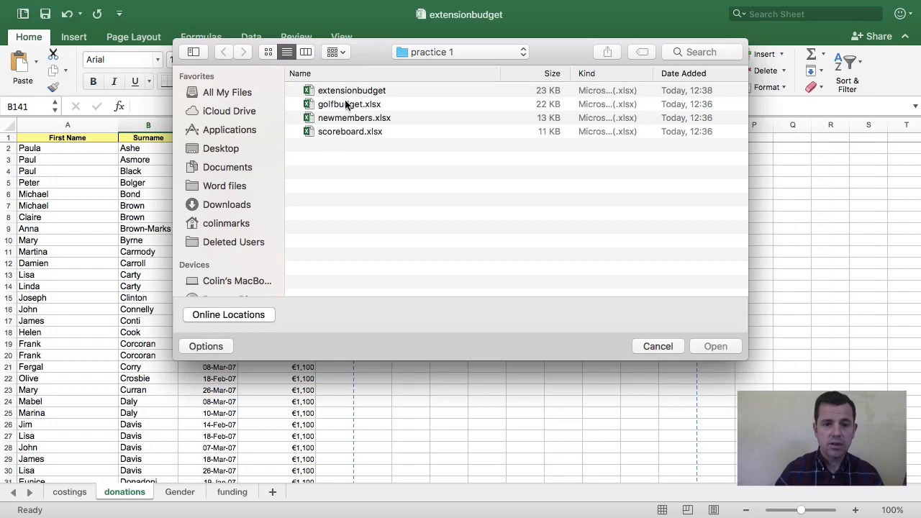
pyautogui.click(340, 118)
pyautogui.click(708, 348)
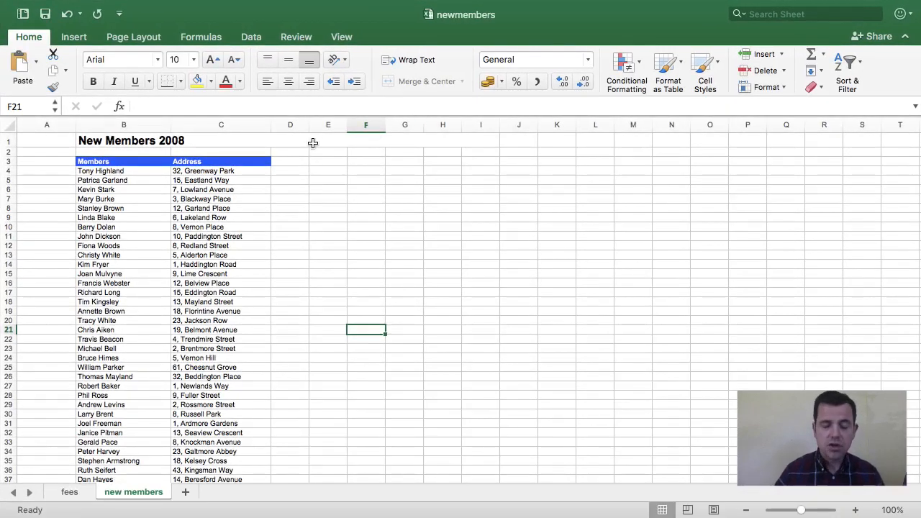
# Step: Set custom top and bottom page margins of 2.5 on the new members sheet
pyautogui.click(130, 37)
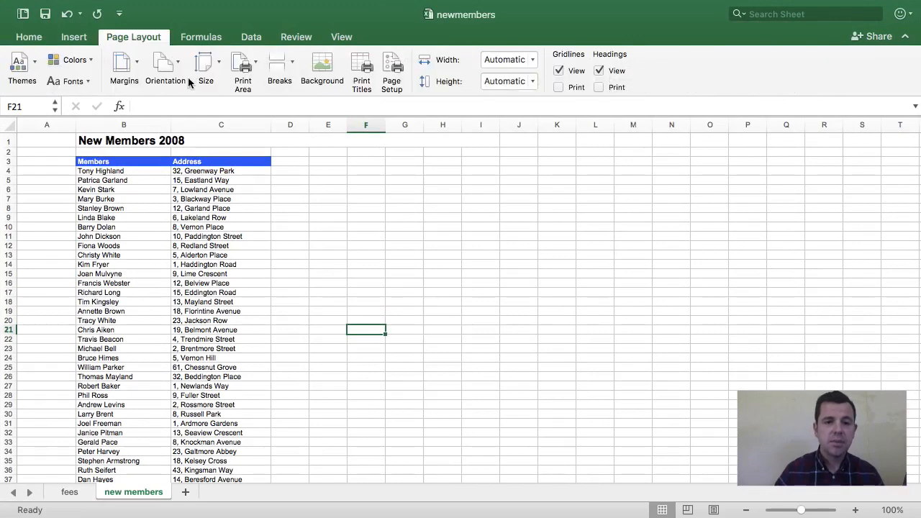
pyautogui.click(133, 65)
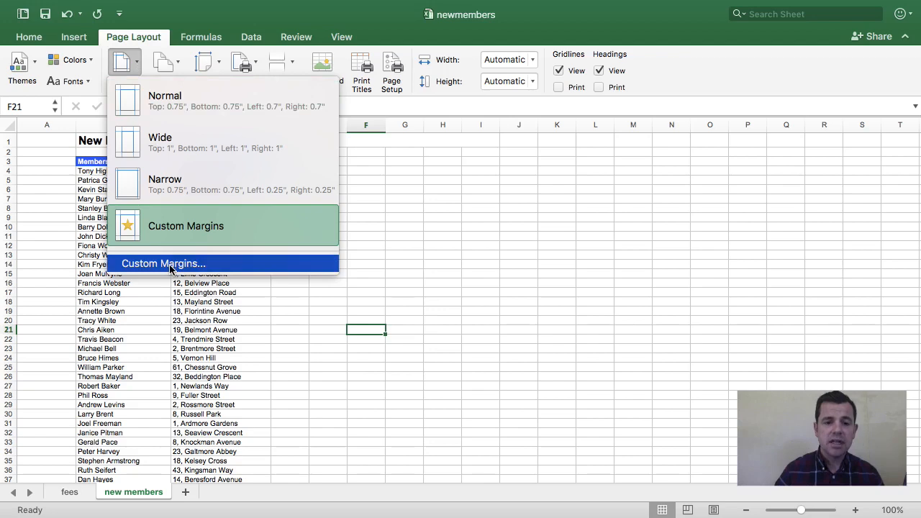
pyautogui.click(165, 265)
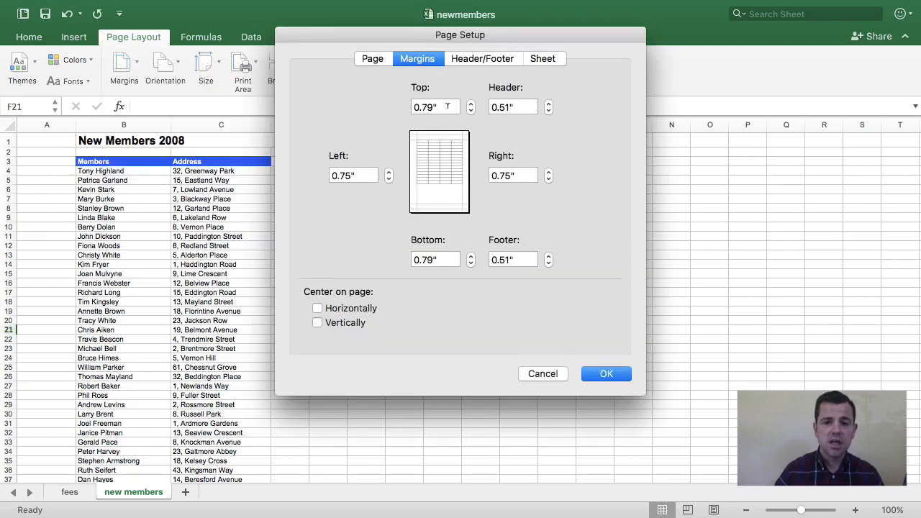
pyautogui.click(471, 106)
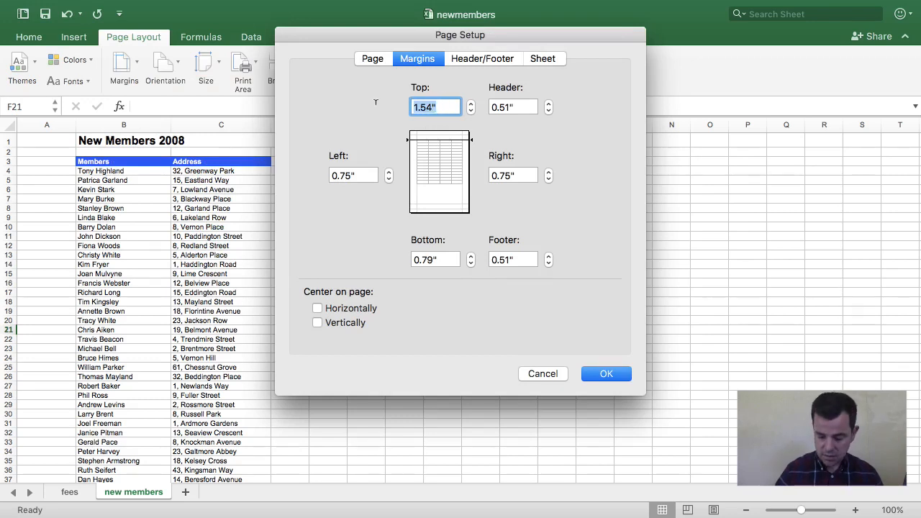
pyautogui.write('2.5')
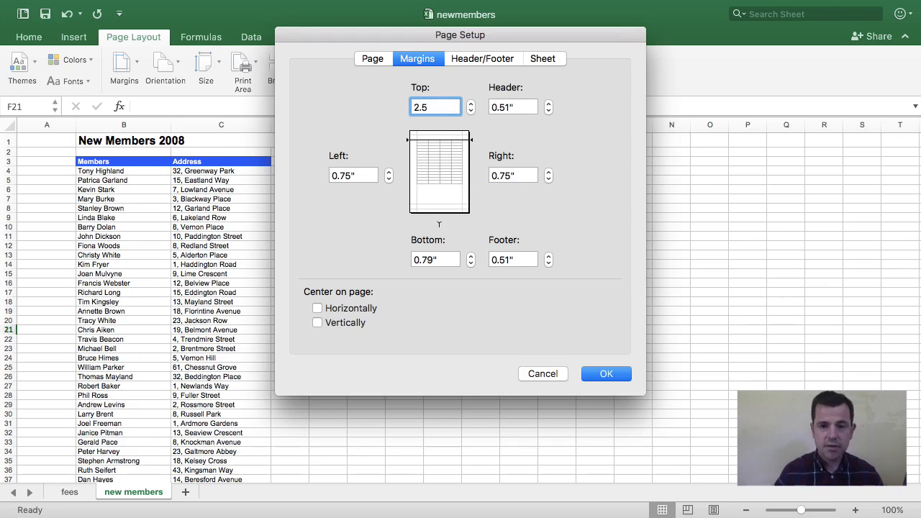
pyautogui.click(445, 261)
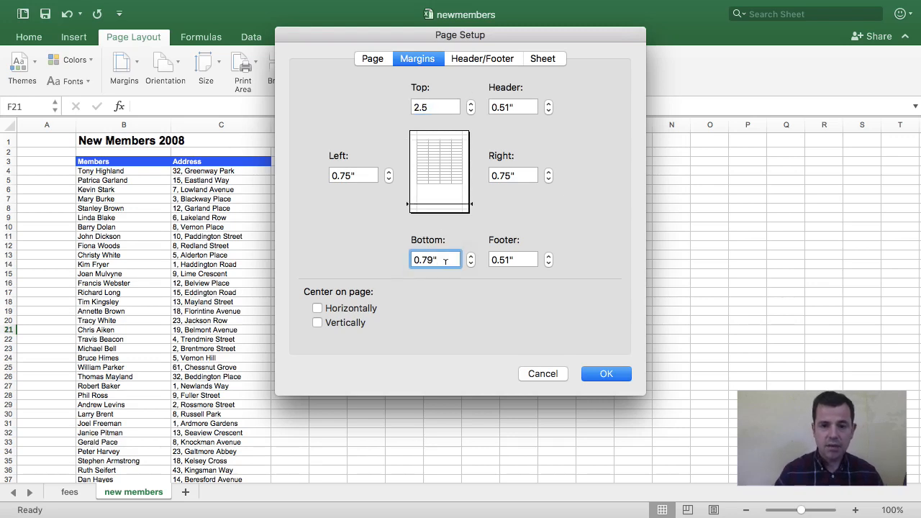
pyautogui.moveTo(440, 257); pyautogui.dragTo(415, 259)
pyautogui.write('2')
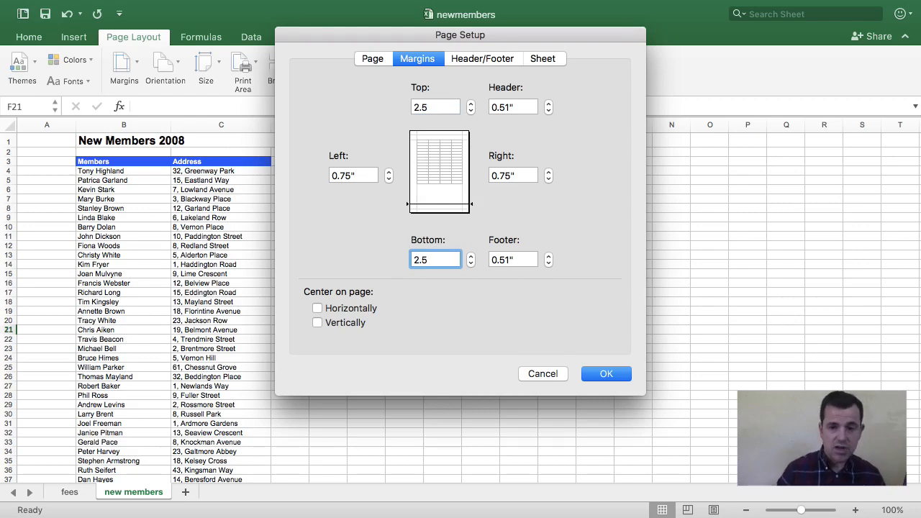
pyautogui.write('.5')
pyautogui.click(596, 374)
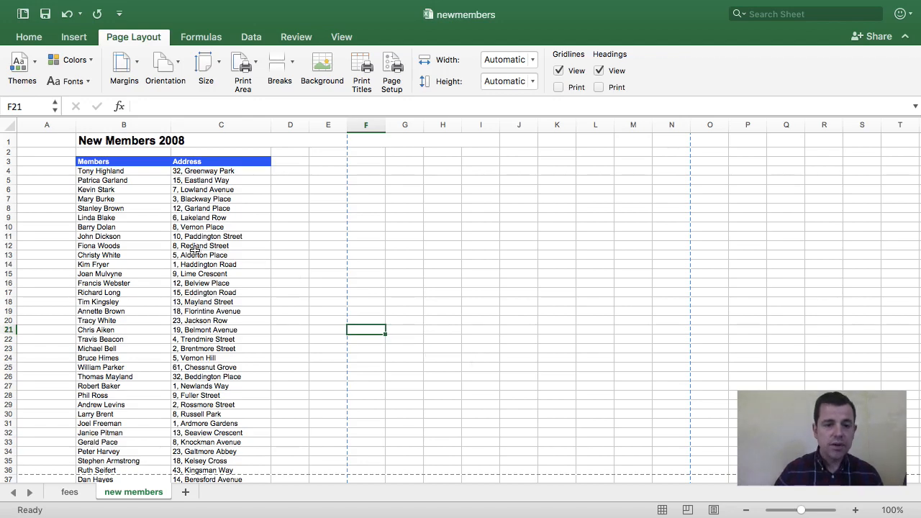
# Step: Insert the COUNTA function into cell B42 beside Number of New Members using the Formula Builder
pyautogui.scroll(-5, 194, 251)
pyautogui.scroll(5, 191, 247)
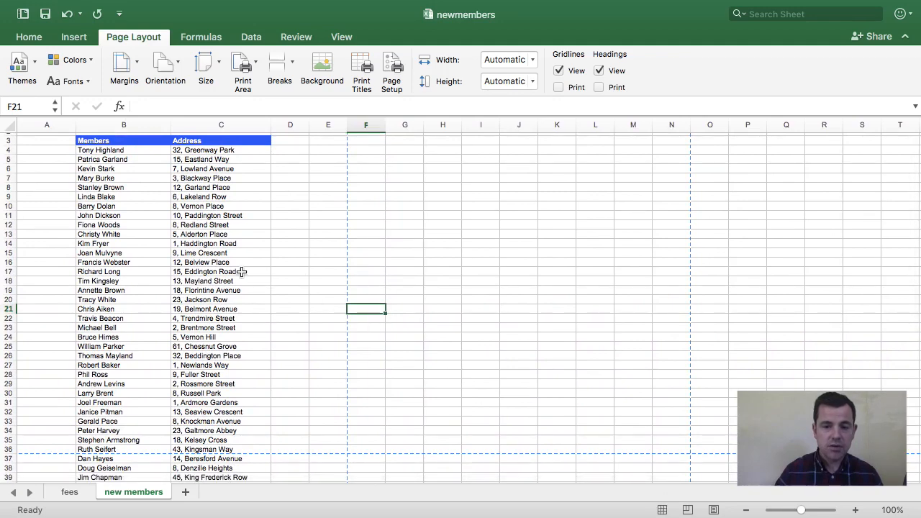
pyautogui.click(109, 147)
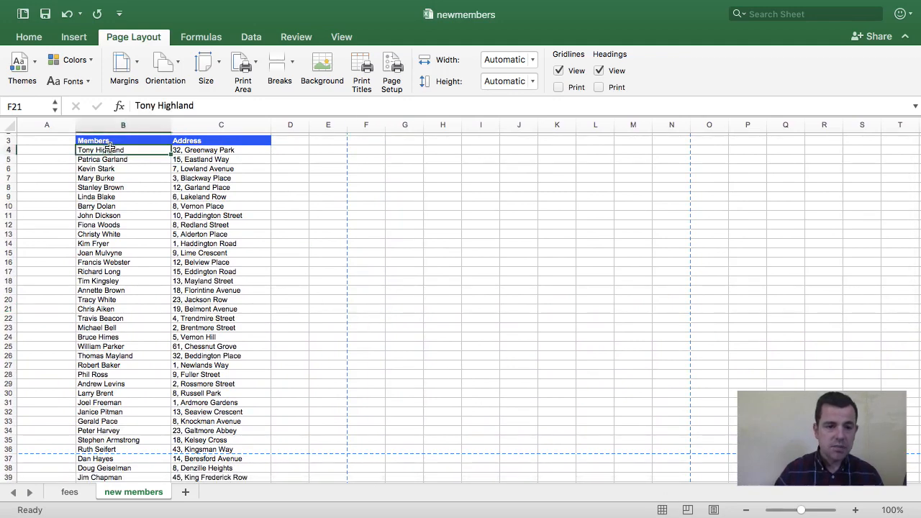
pyautogui.moveTo(110, 147); pyautogui.dragTo(90, 437)
pyautogui.click(107, 460)
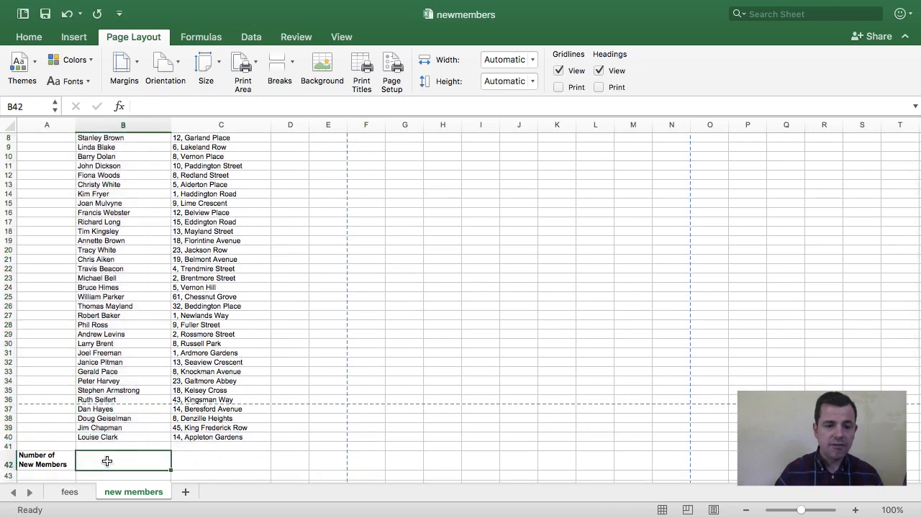
pyautogui.click(29, 37)
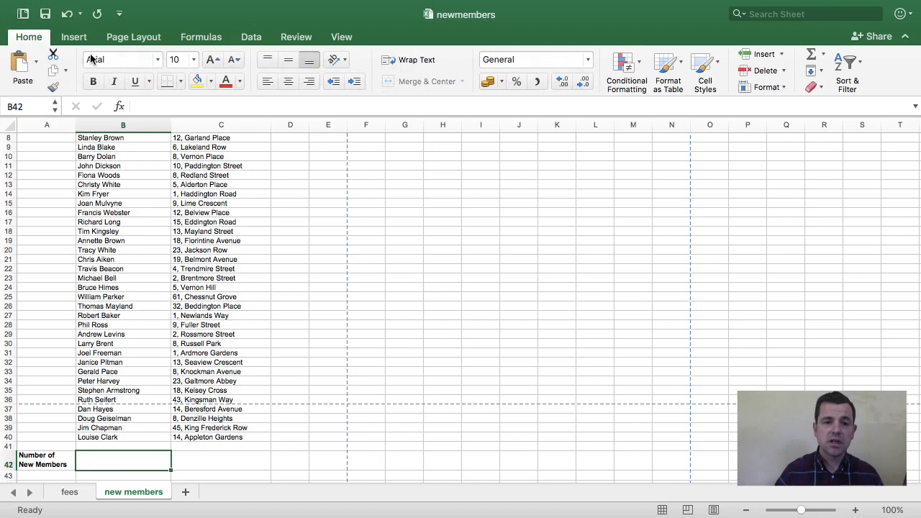
pyautogui.click(120, 106)
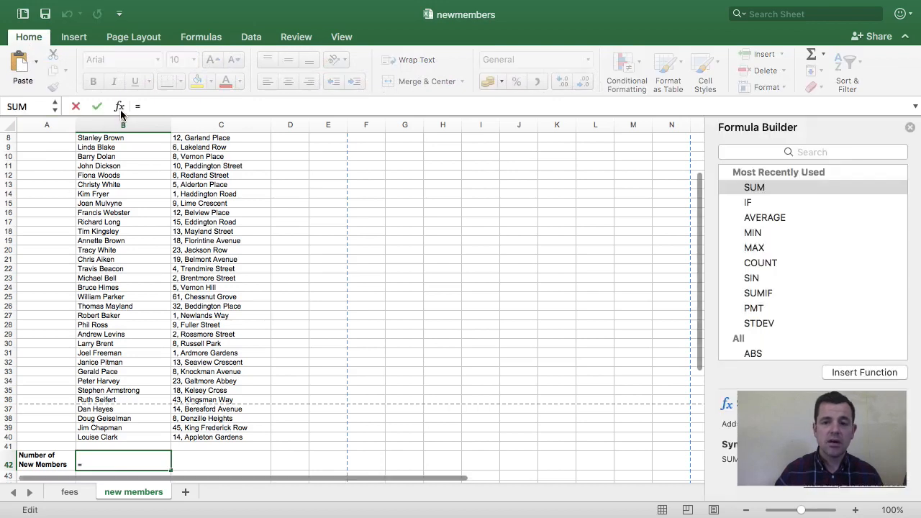
pyautogui.click(738, 153)
pyautogui.write('count')
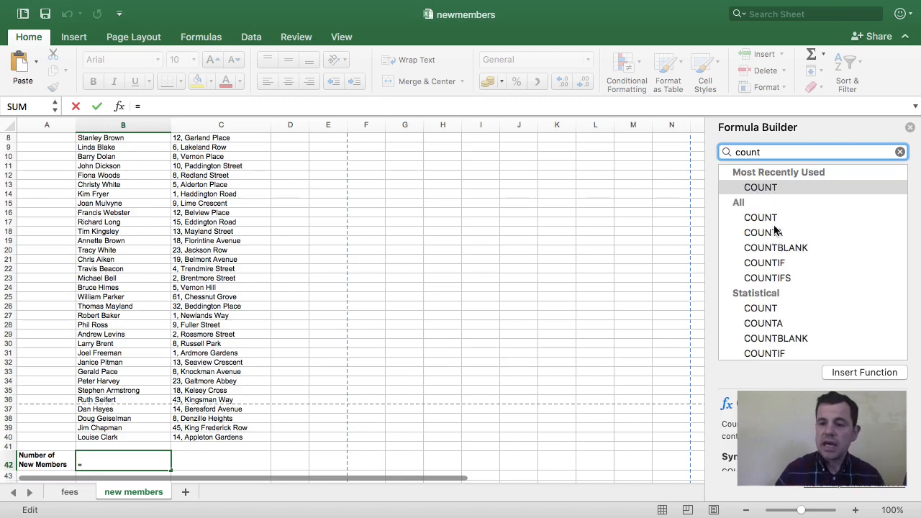
pyautogui.click(774, 220)
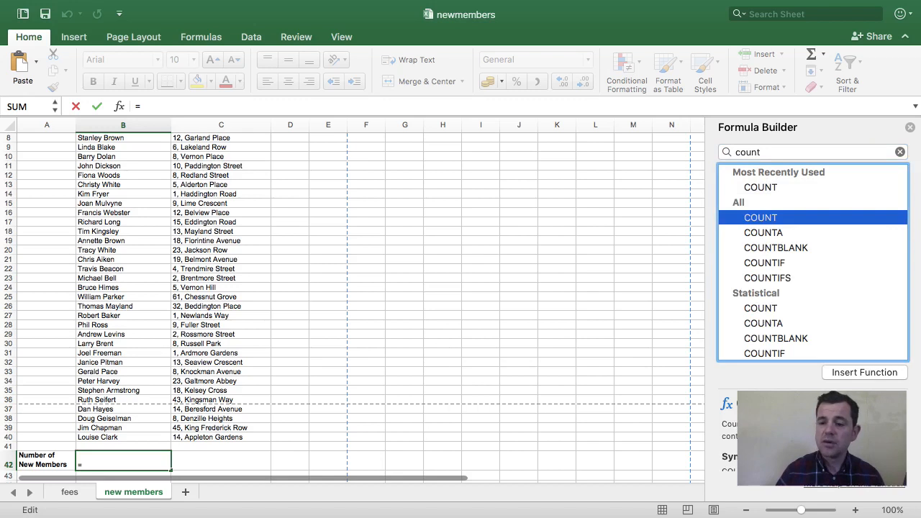
pyautogui.click(764, 235)
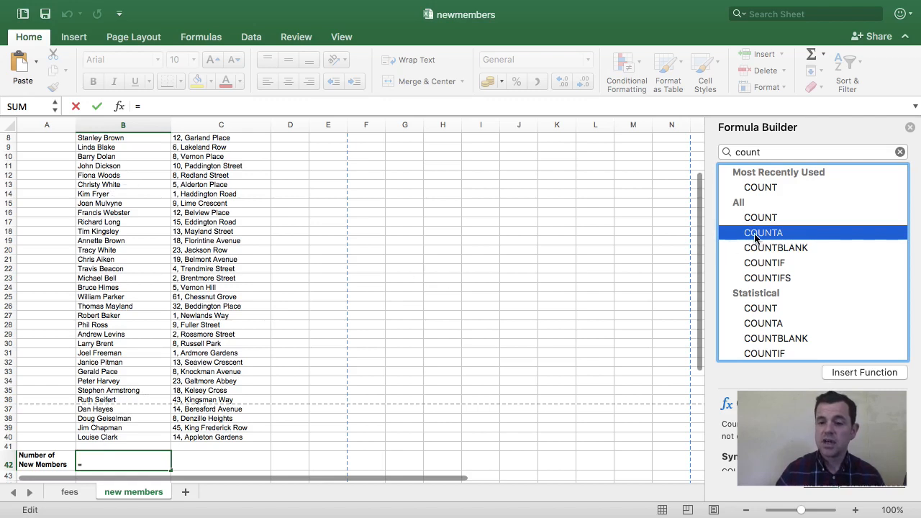
pyautogui.click(869, 371)
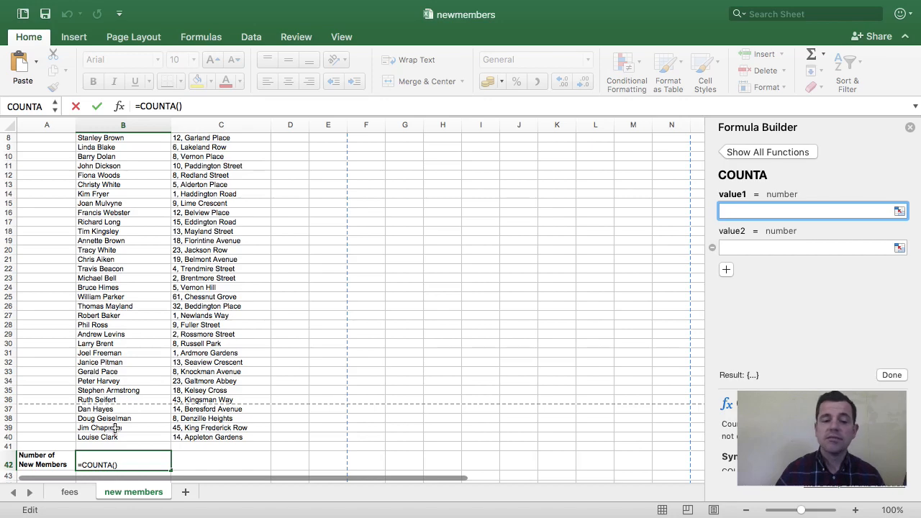
# Step: Set COUNTA's value1 to the member names in B4:B40 and complete the formula
pyautogui.moveTo(115, 437); pyautogui.dragTo(115, 418)
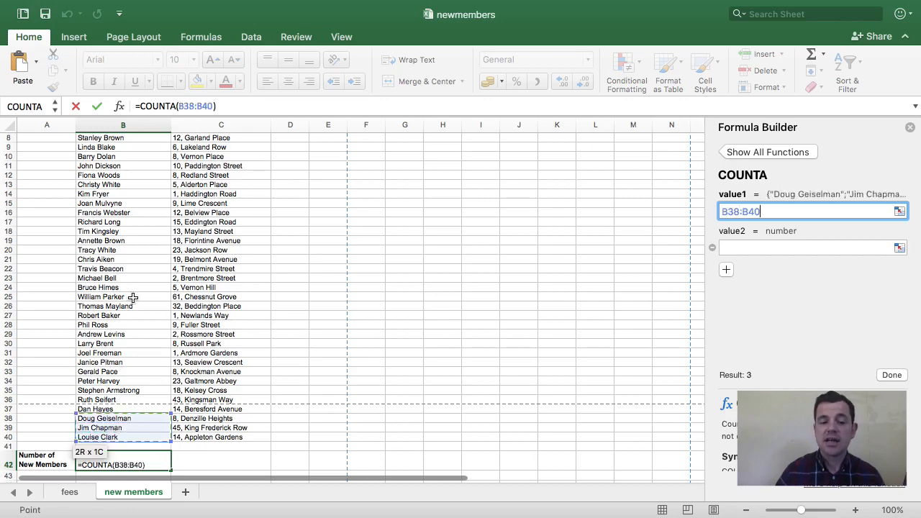
pyautogui.moveTo(133, 297); pyautogui.dragTo(124, 168)
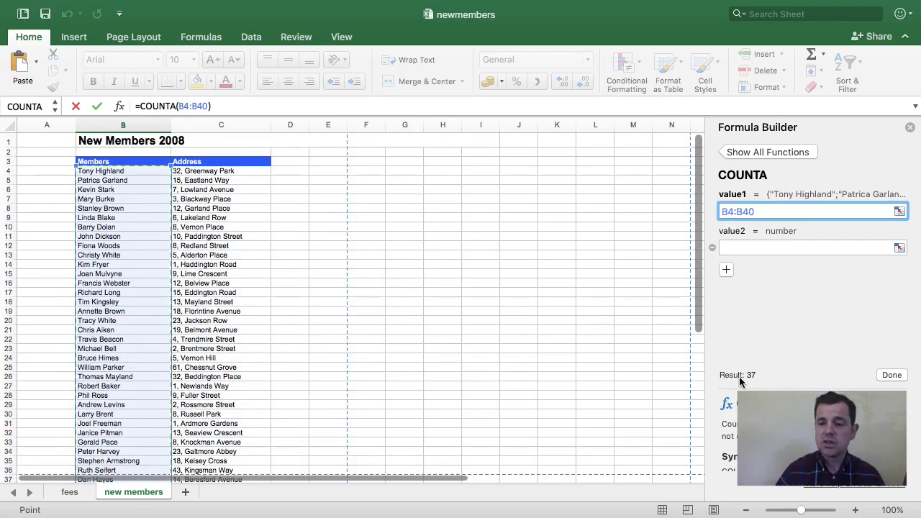
pyautogui.click(891, 375)
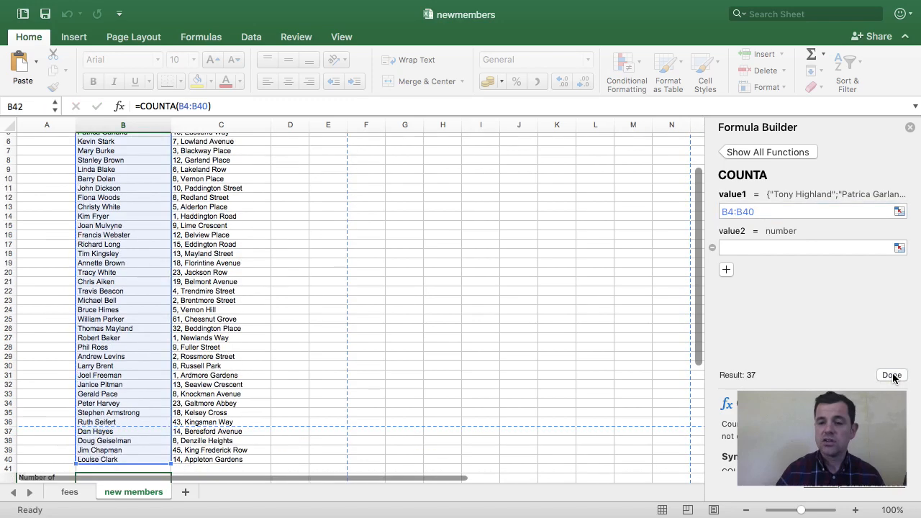
pyautogui.scroll(-5, 368, 409)
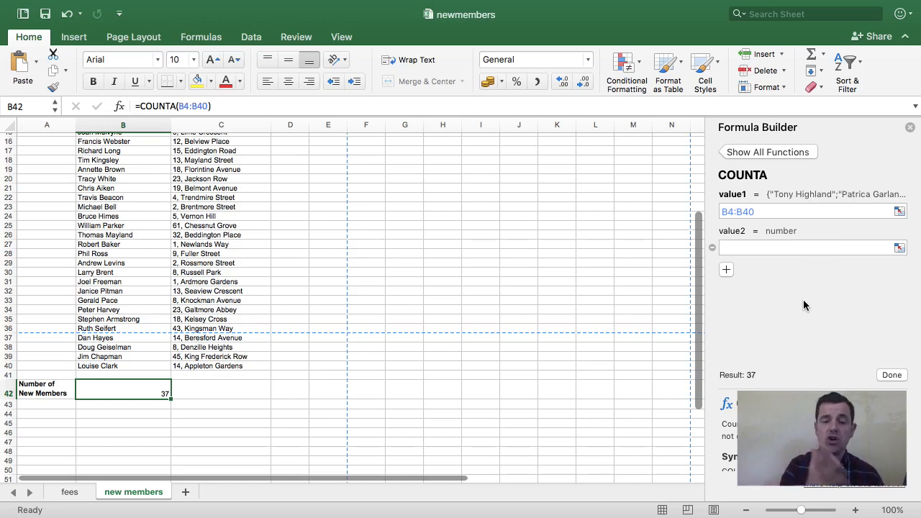
pyautogui.scroll(-1, 803, 299)
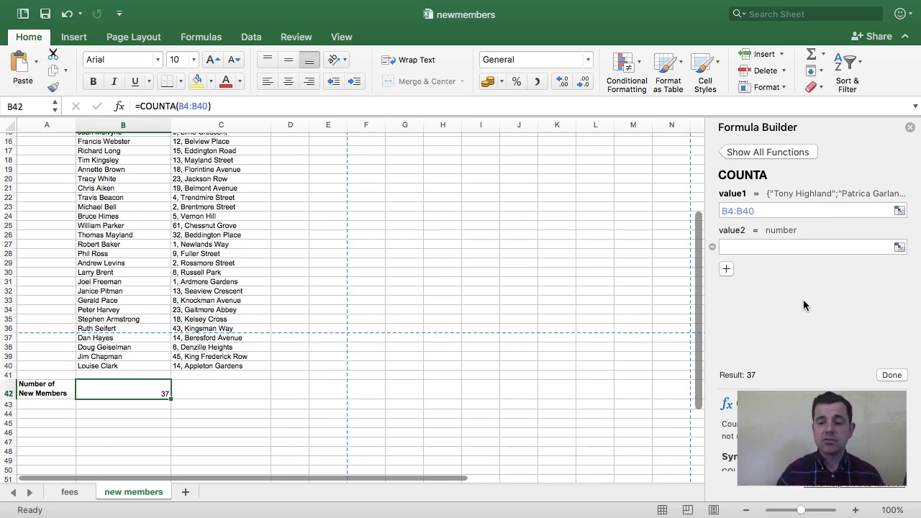
pyautogui.scroll(1, 803, 299)
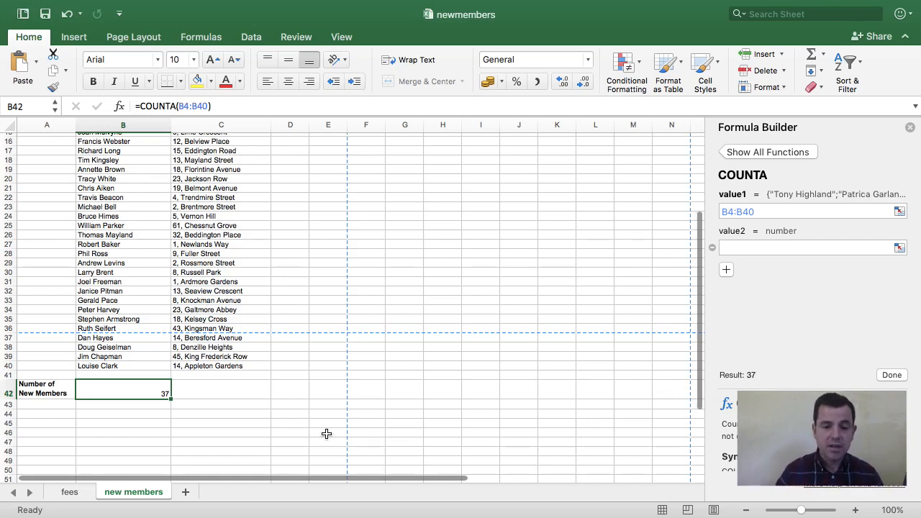
# Step: Open the workbook scoreboard.xlsx from the practice 1 folder on the Mac
pyautogui.moveTo(264, 5)
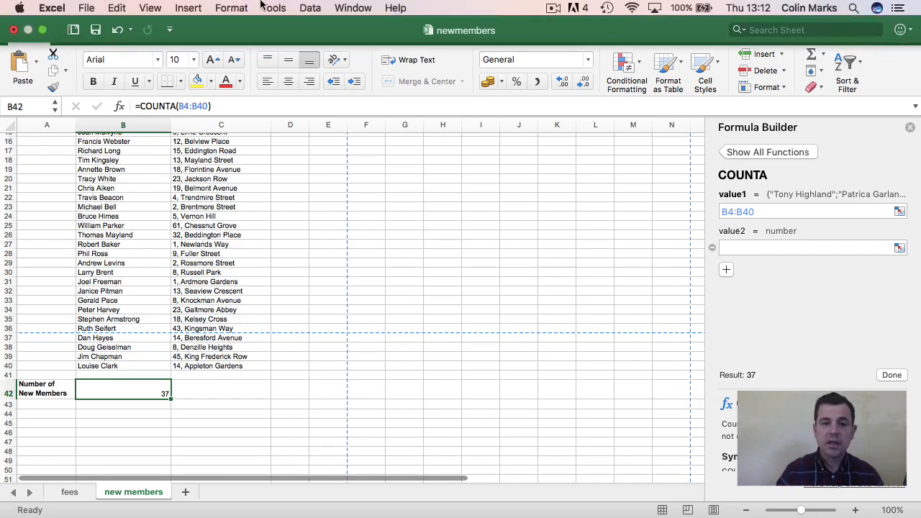
pyautogui.click(86, 8)
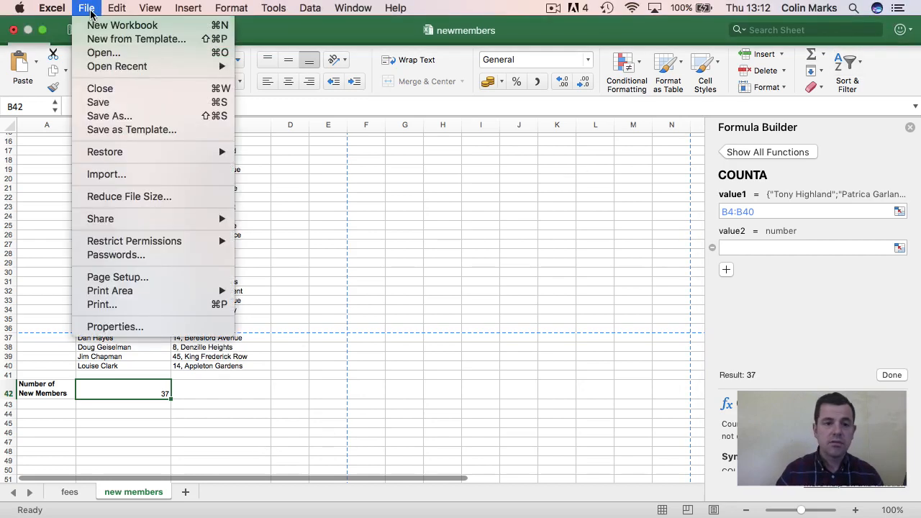
pyautogui.click(111, 54)
pyautogui.click(198, 60)
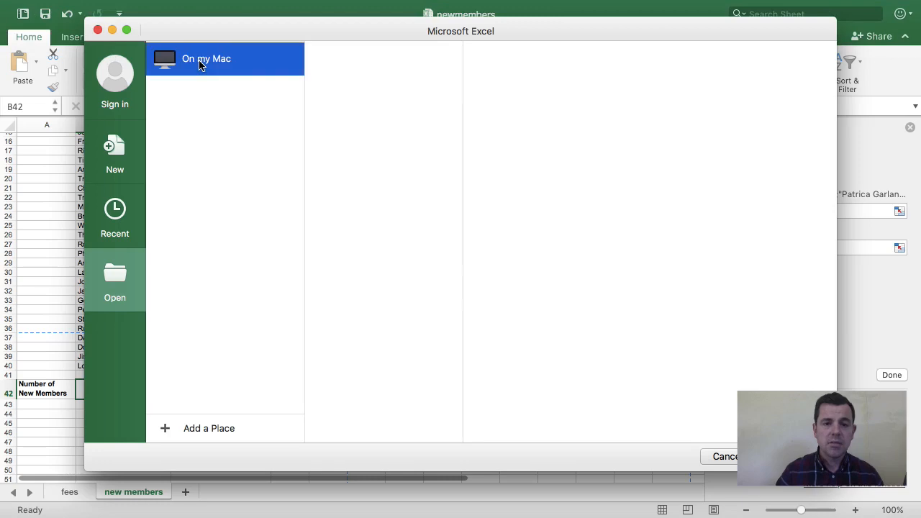
pyautogui.click(339, 132)
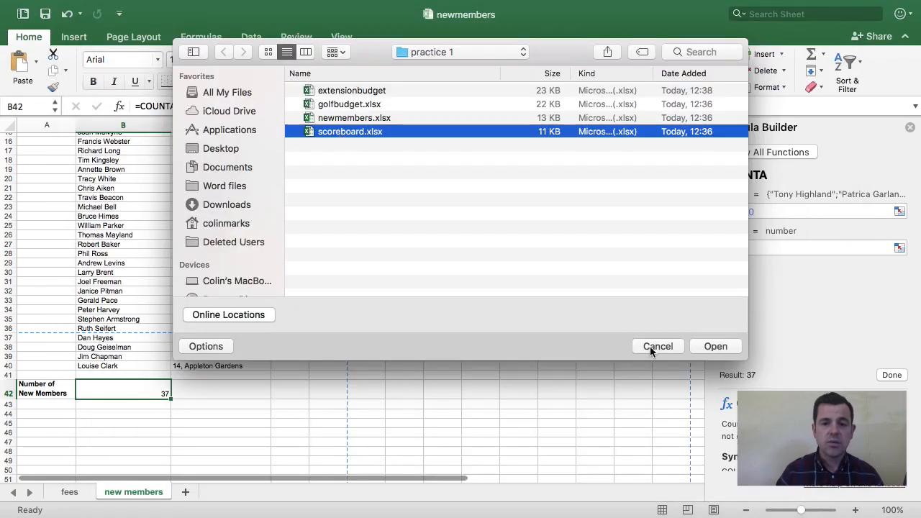
pyautogui.click(707, 346)
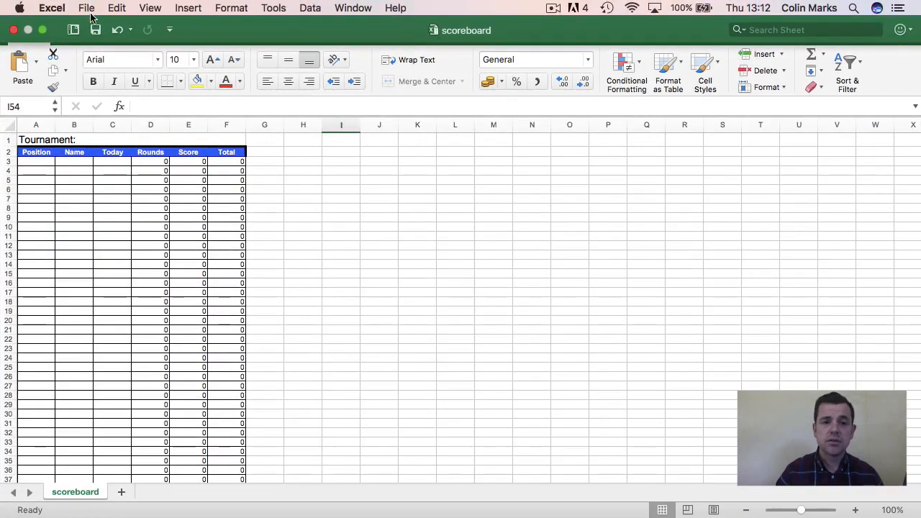
# Step: Save the scoreboard workbook as an Excel Template (.xltx) named scoreboard in the Templates folder
pyautogui.click(86, 8)
pyautogui.click(89, 9)
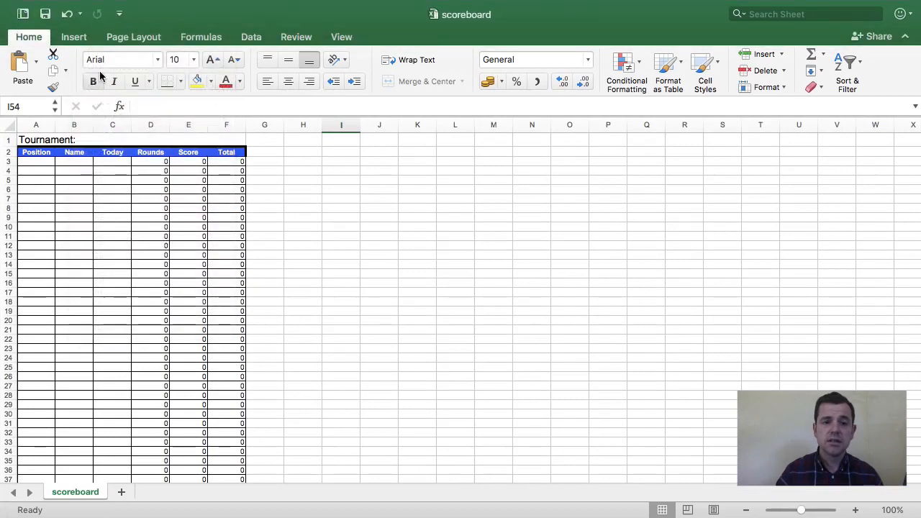
pyautogui.click(88, 8)
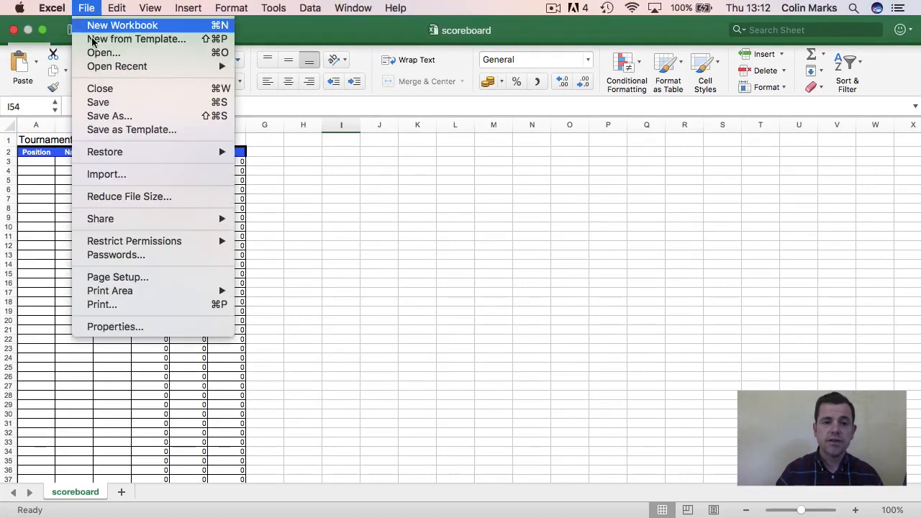
pyautogui.click(100, 130)
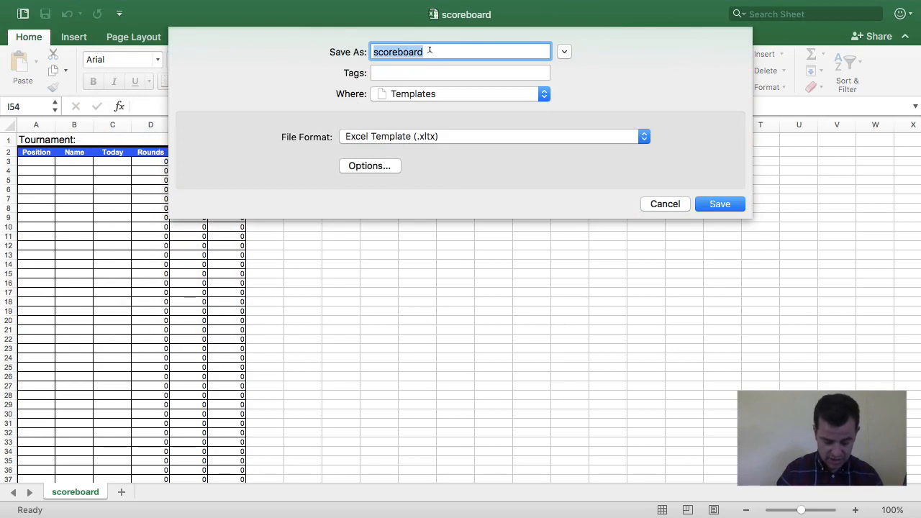
pyautogui.click(720, 204)
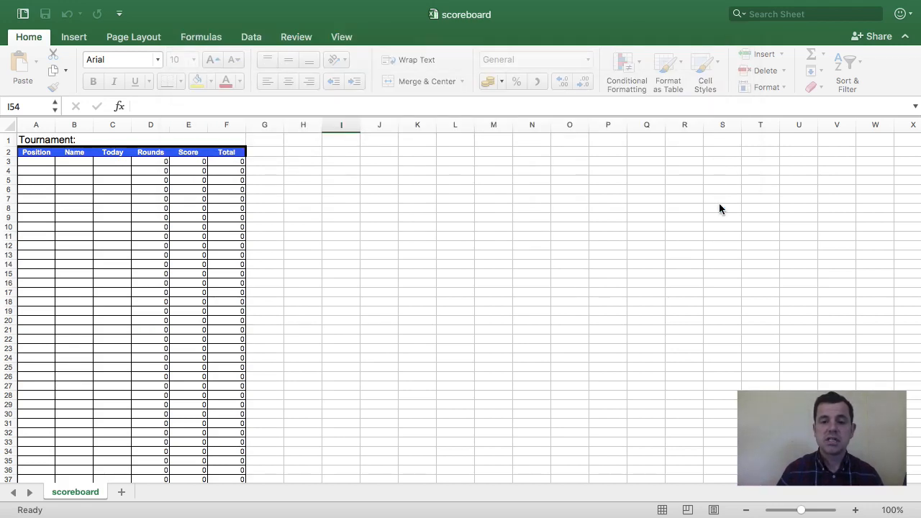